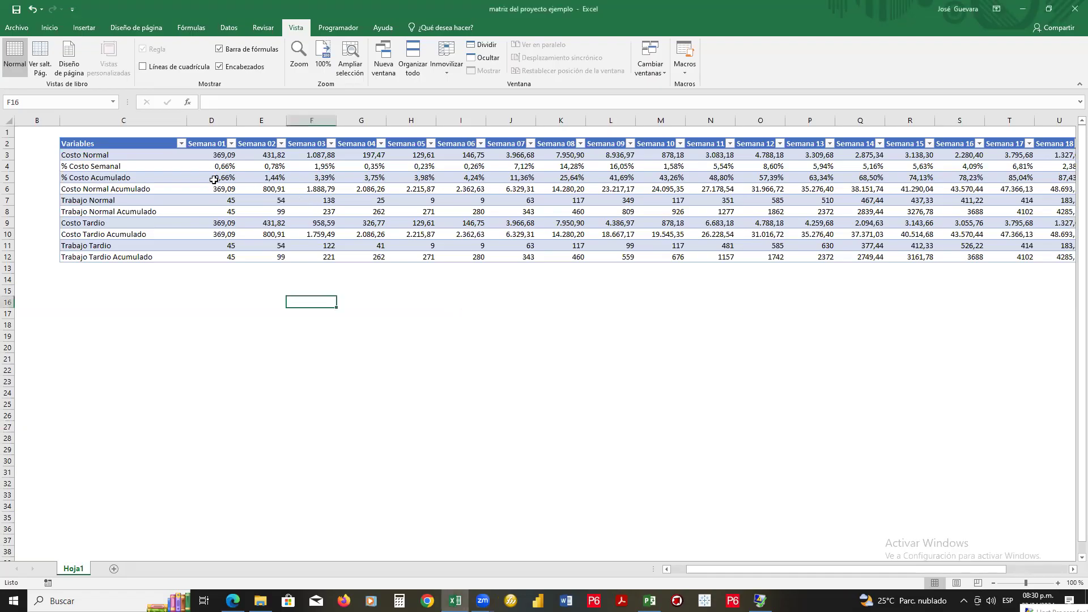
{"action": "left_click", "coordinate": [243, 176]}
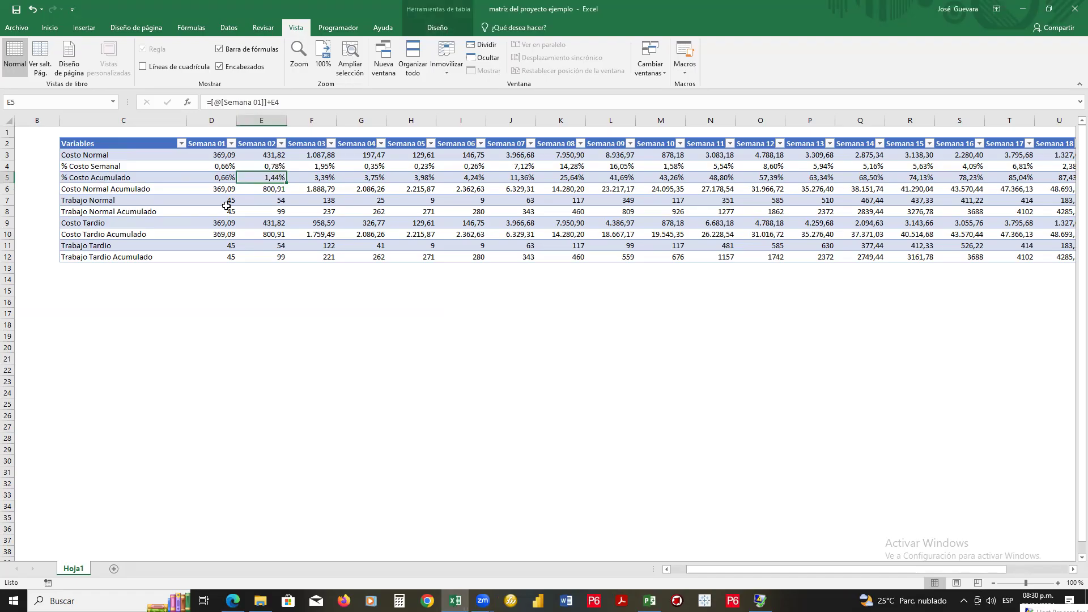
{"action": "double_click", "coordinate": [89, 154]}
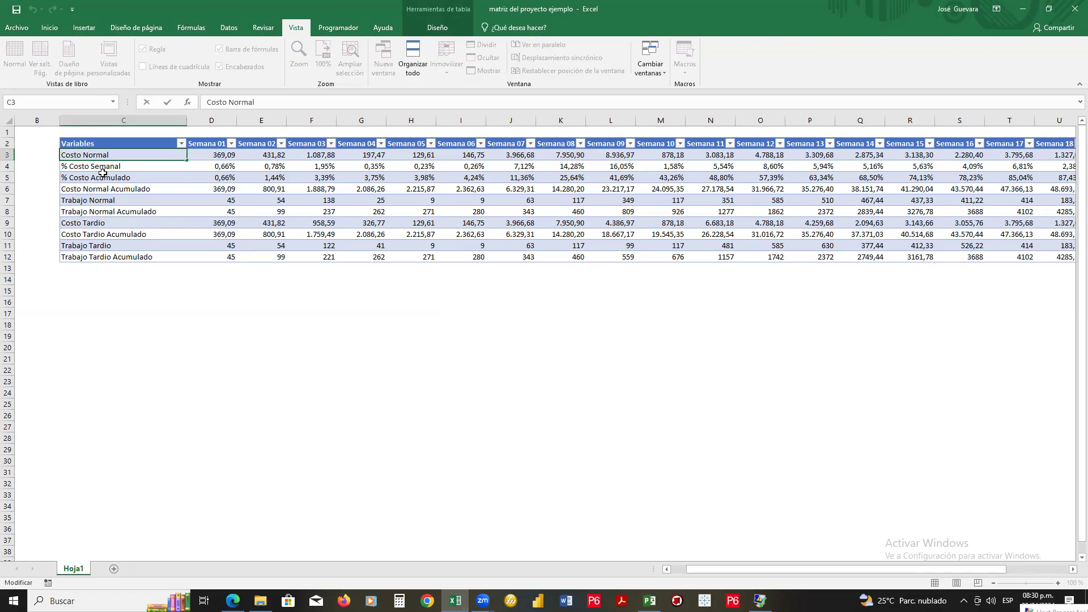
{"action": "left_click", "coordinate": [106, 168]}
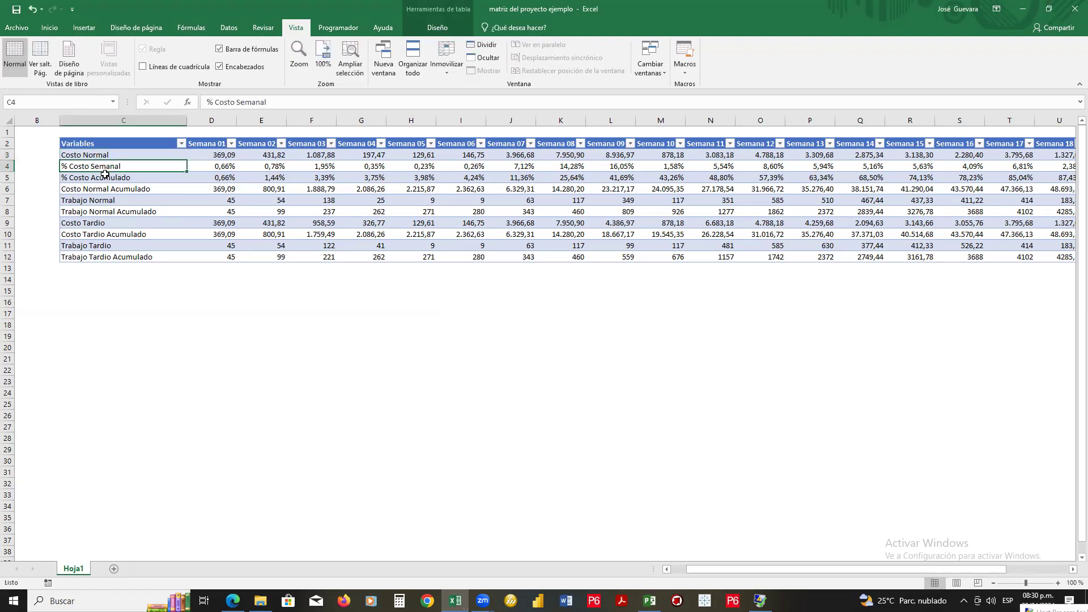
{"action": "left_click", "coordinate": [104, 177]}
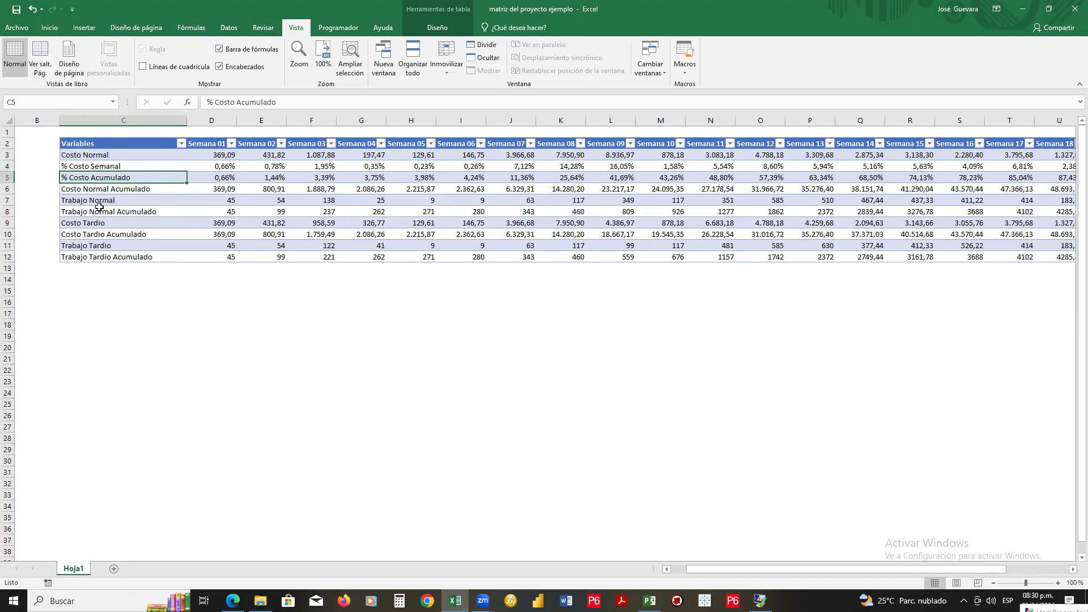
- Insert two blank rows above the Trabajo Normal Acumulado row
{"action": "left_click_drag", "start_coordinate": [8, 212], "coordinate": [8, 222]}
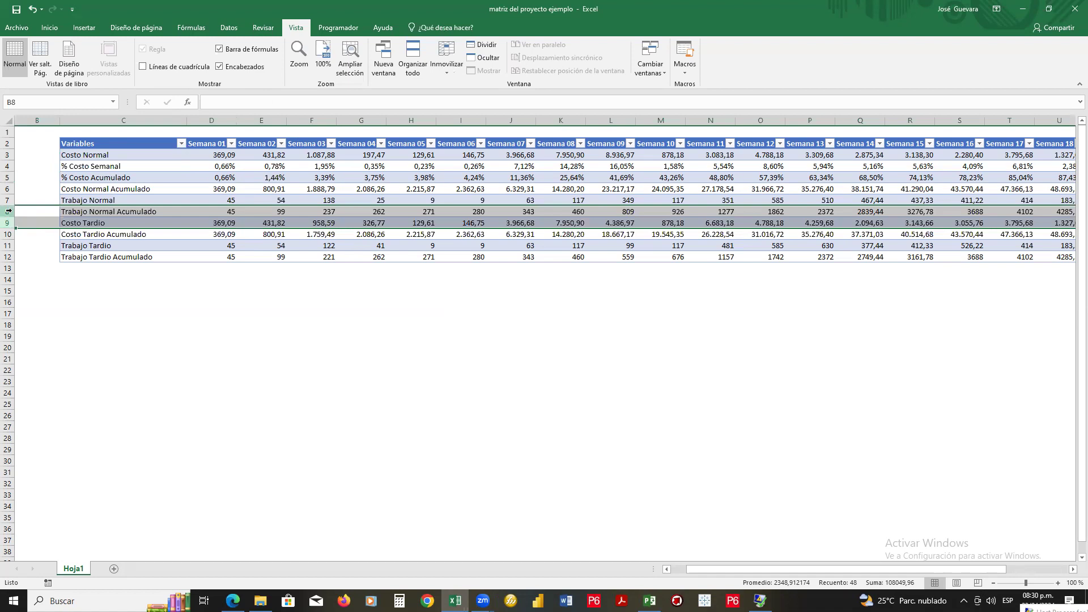
{"action": "right_click", "coordinate": [8, 213]}
{"action": "left_click", "coordinate": [52, 300]}
{"action": "right_click", "coordinate": [61, 212]}
{"action": "left_click", "coordinate": [106, 289]}
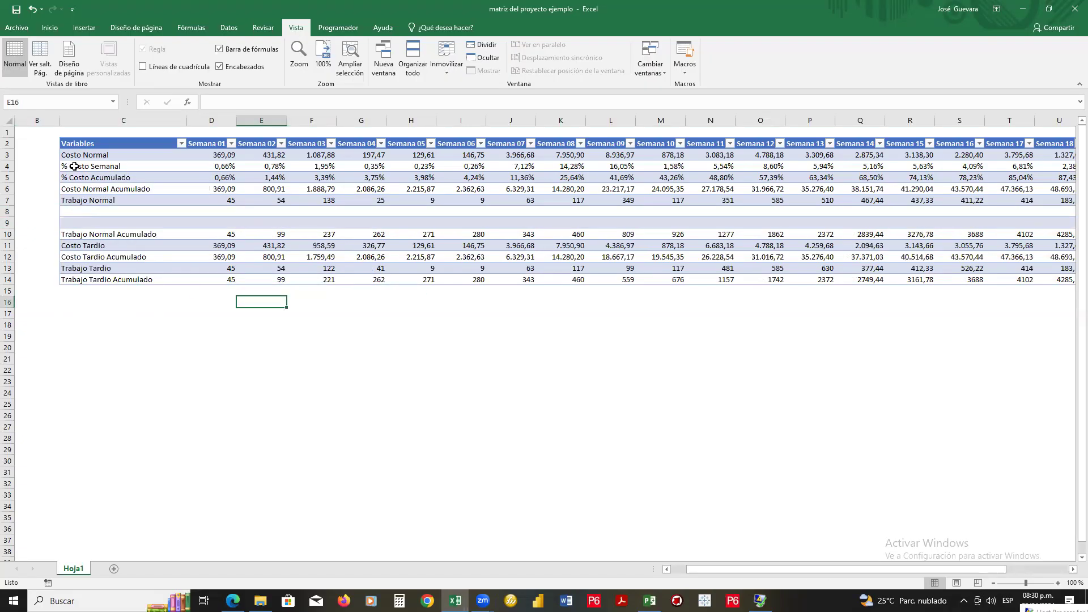
- Copy the Semana 01 formula of % Costo Semanal into cell D8, beneath Trabajo Normal
{"action": "left_click", "coordinate": [218, 166]}
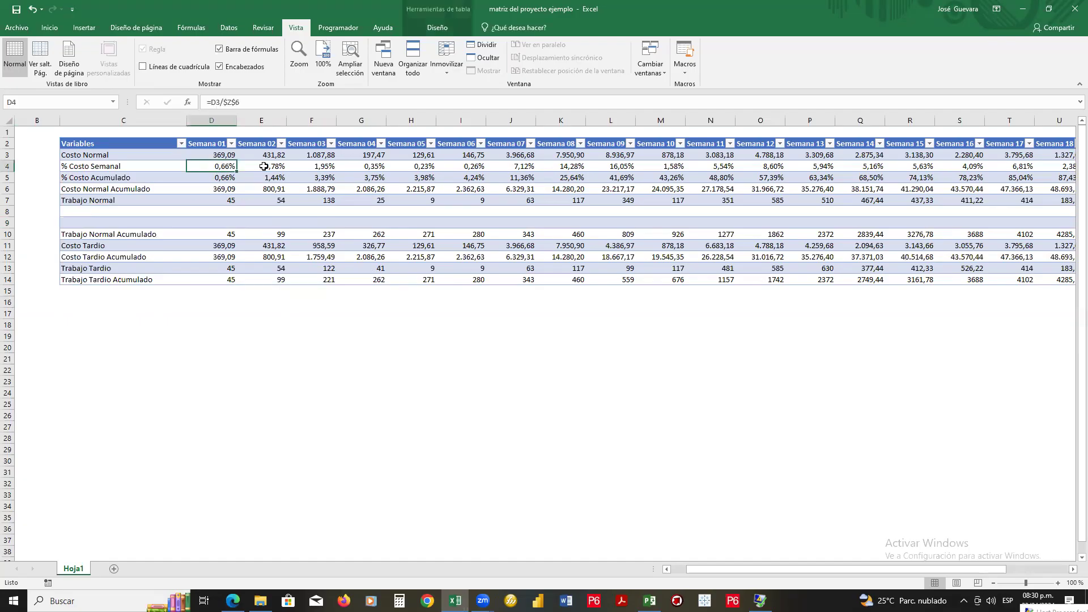
{"action": "key", "text": "ctrl+c"}
{"action": "key", "text": "Down"}
{"action": "key", "text": "Down"}
{"action": "key", "text": "Down"}
{"action": "key", "text": "Down"}
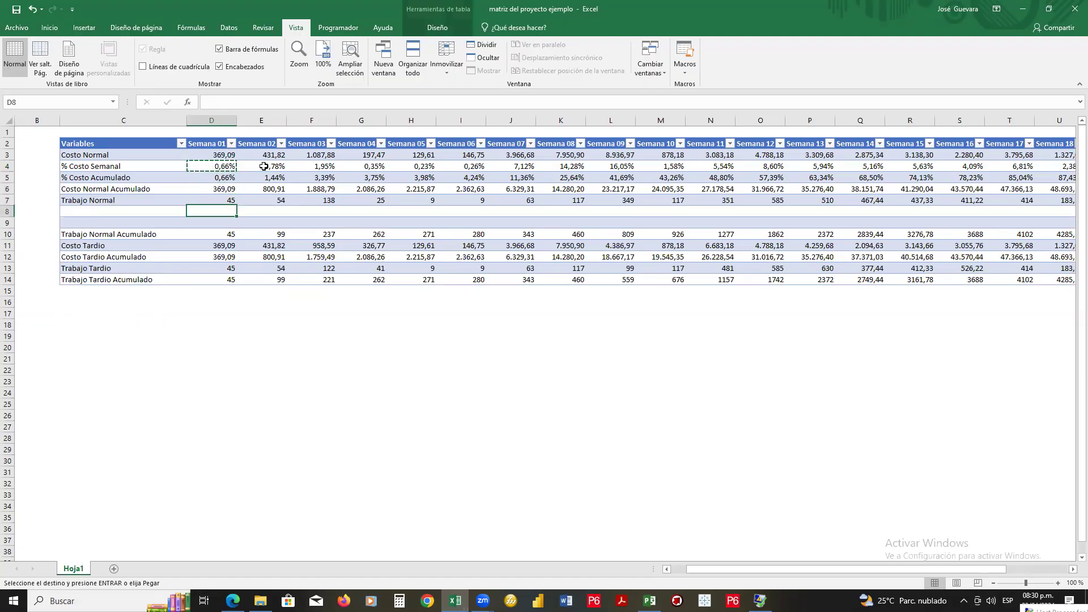
{"action": "key", "text": "Return"}
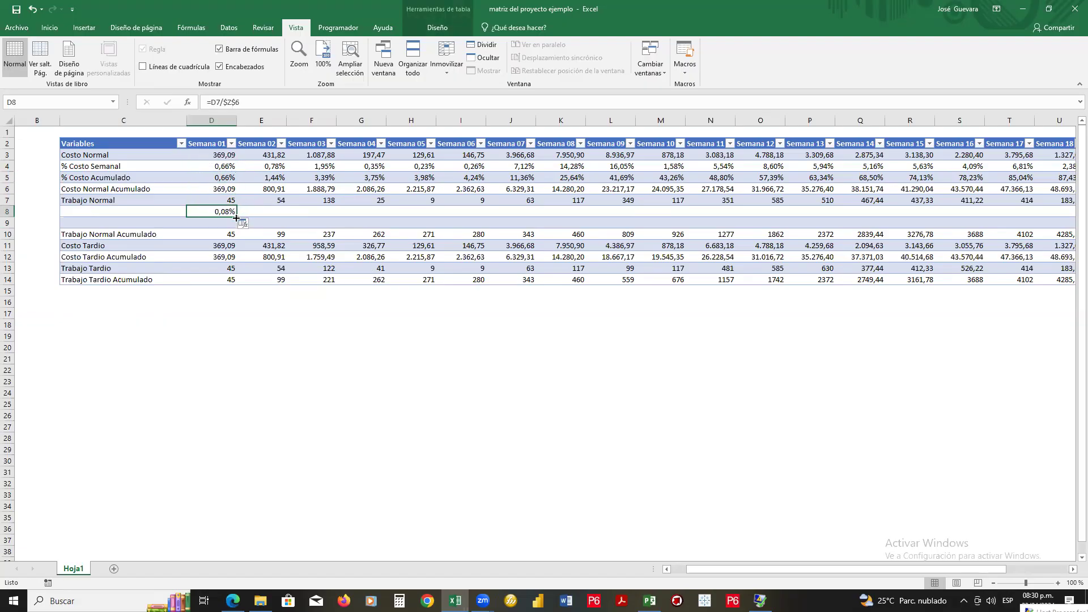
- Delete the remaining blank row 9 above Trabajo Normal Acumulado
{"action": "left_click", "coordinate": [8, 223]}
{"action": "right_click", "coordinate": [114, 222]}
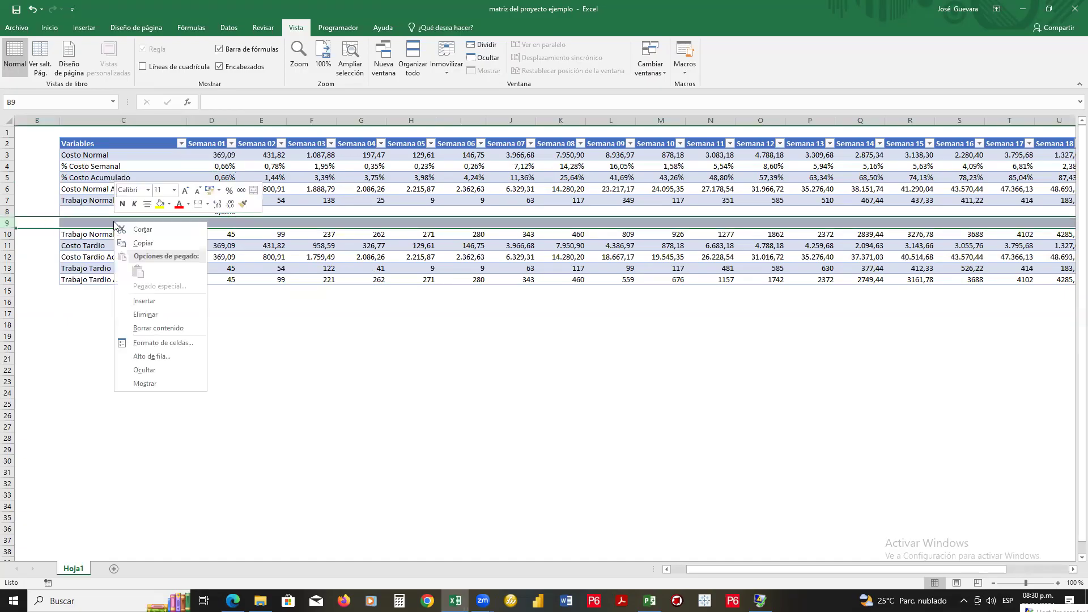
{"action": "left_click", "coordinate": [145, 314]}
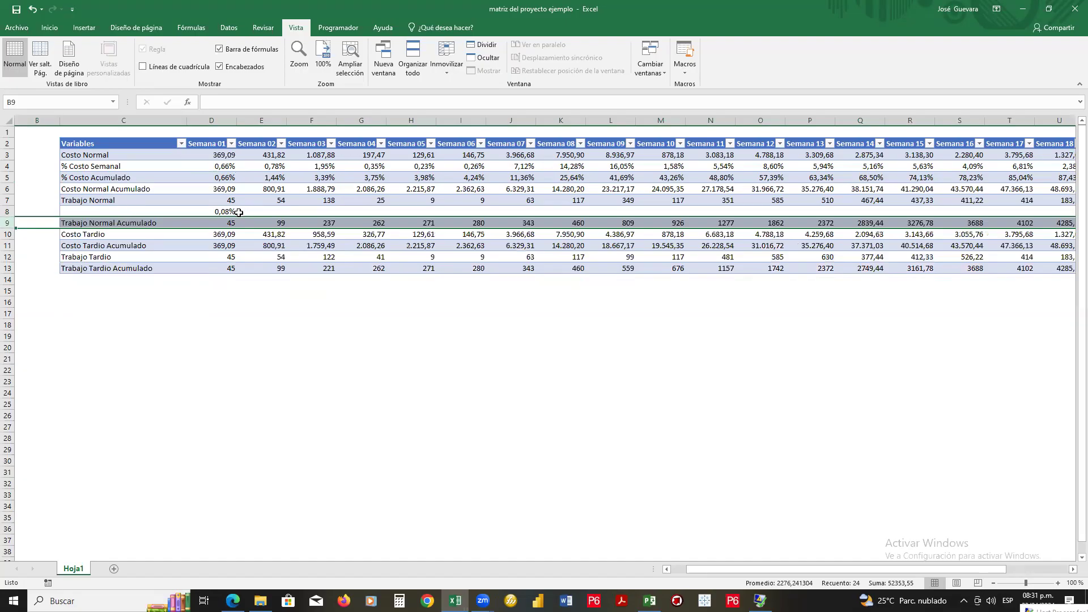
- Fill the formula in D8 across row 8 through Semana 23
{"action": "left_click", "coordinate": [224, 211]}
{"action": "left_click_drag", "start_coordinate": [236, 216], "coordinate": [1004, 238]}
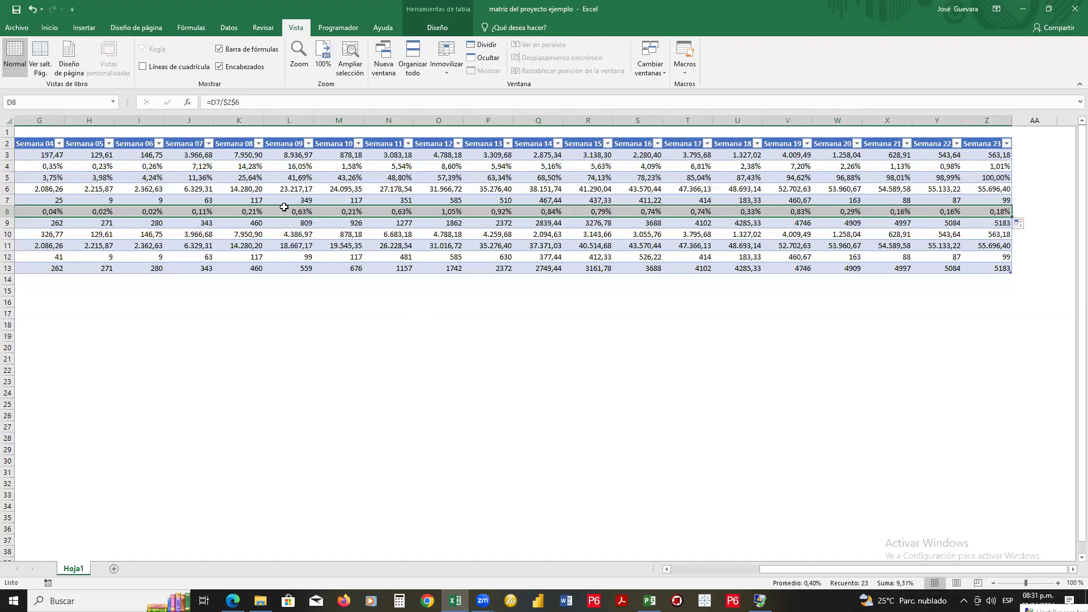
- Change the formula in D8 to =D7/$Z$9 and fill it across row 8 through Semana 23
{"action": "key", "text": "ctrl+shift+Left"}
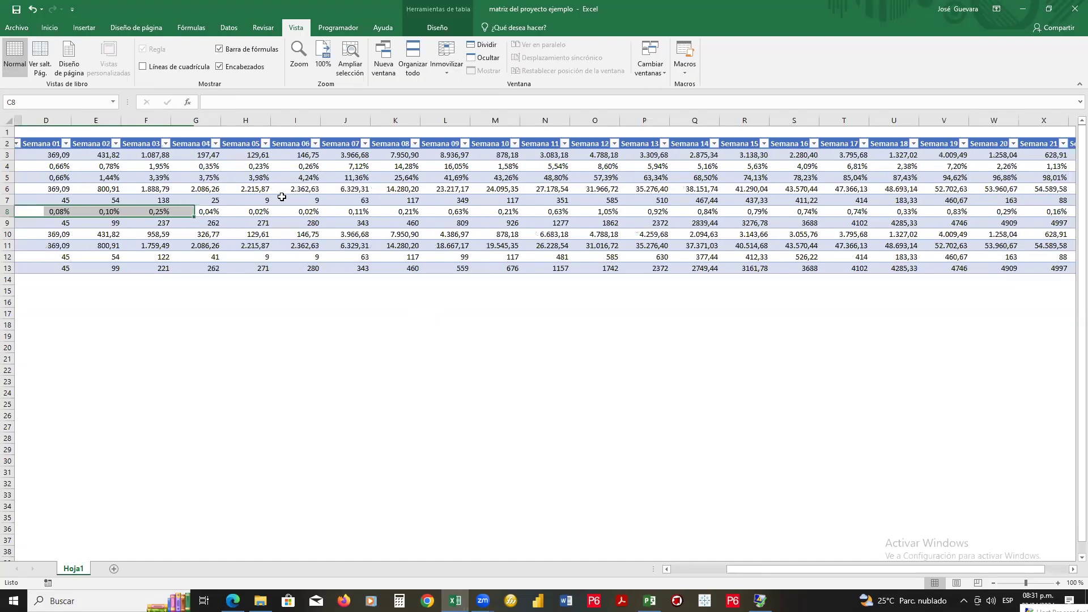
{"action": "key", "text": "Left"}
{"action": "key", "text": "Right"}
{"action": "key", "text": "Right"}
{"action": "key", "text": "Left"}
{"action": "key", "text": "F2"}
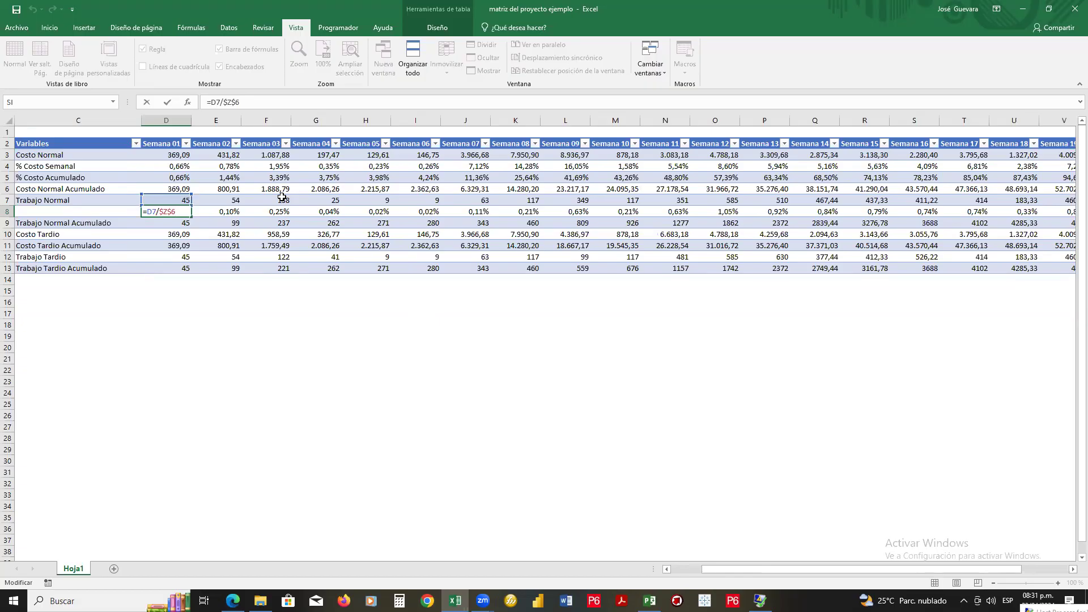
{"action": "key", "text": "BackSpace"}
{"action": "type", "text": "9"}
{"action": "key", "text": "Return"}
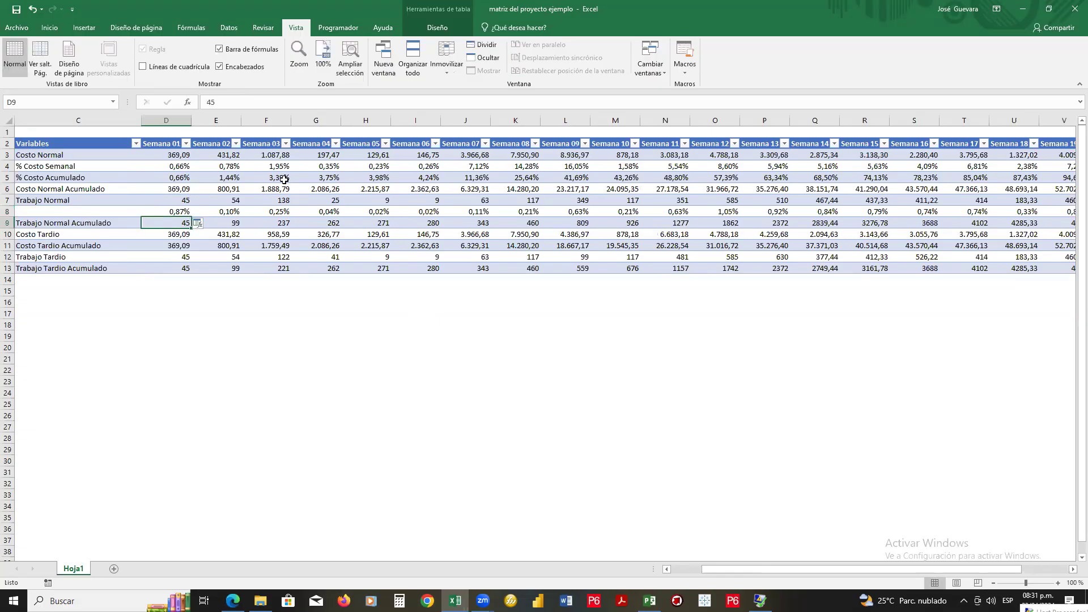
{"action": "left_click", "coordinate": [184, 210]}
{"action": "left_click_drag", "start_coordinate": [191, 215], "coordinate": [1008, 216]}
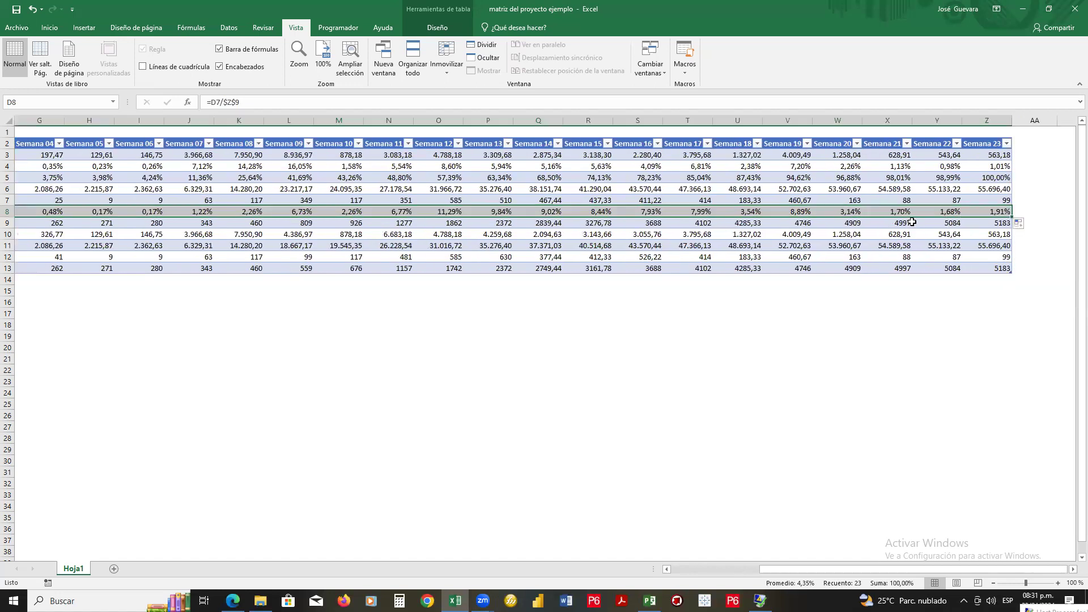
- Label row 8 as "% Trabajo Semanal" in the Variables column
{"action": "left_click", "coordinate": [249, 212]}
{"action": "key", "text": "Left"}
{"action": "key", "text": "Left"}
{"action": "key", "text": "Left"}
{"action": "key", "text": "Left"}
{"action": "key", "text": "Left"}
{"action": "key", "text": "Left"}
{"action": "key", "text": "Left"}
{"action": "key", "text": "Left"}
{"action": "key", "text": "Left"}
{"action": "key", "text": "Left"}
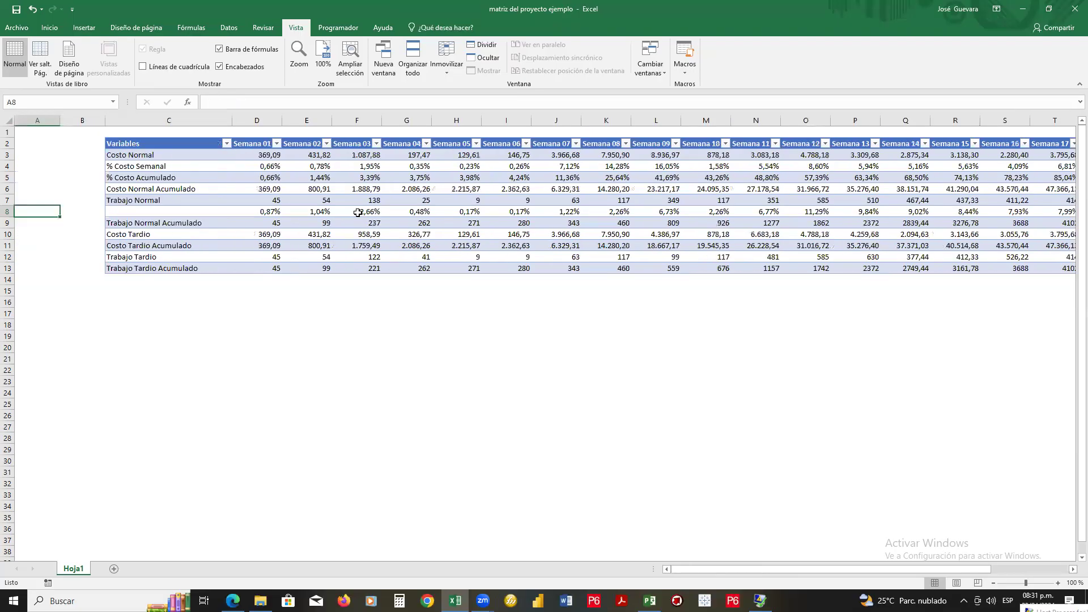
{"action": "left_click", "coordinate": [152, 215]}
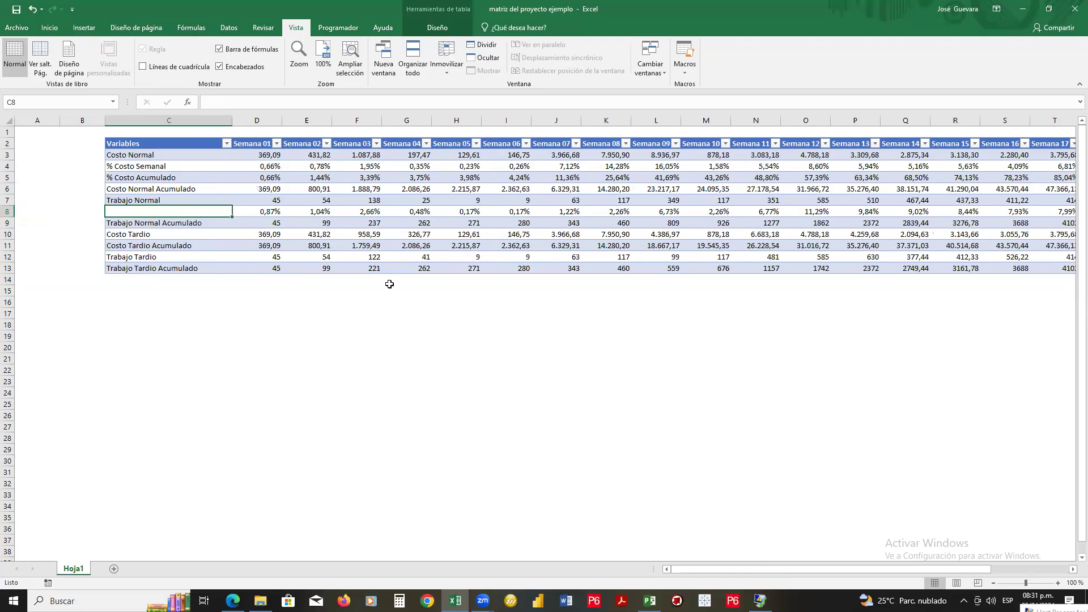
{"action": "type", "text": "% T"}
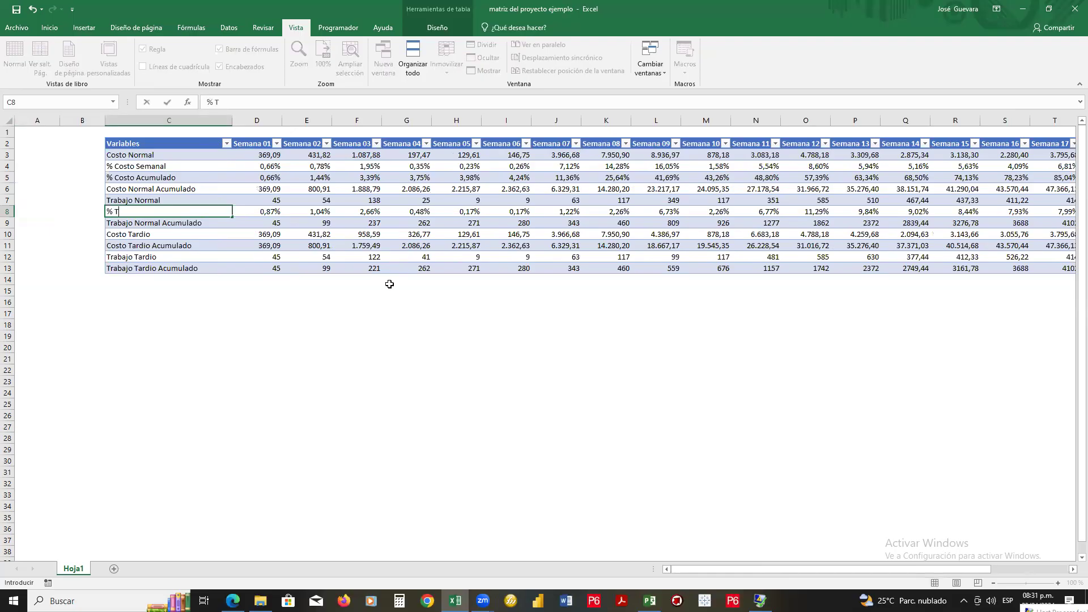
{"action": "type", "text": "rabajo Semanal"}
{"action": "key", "text": "Return"}
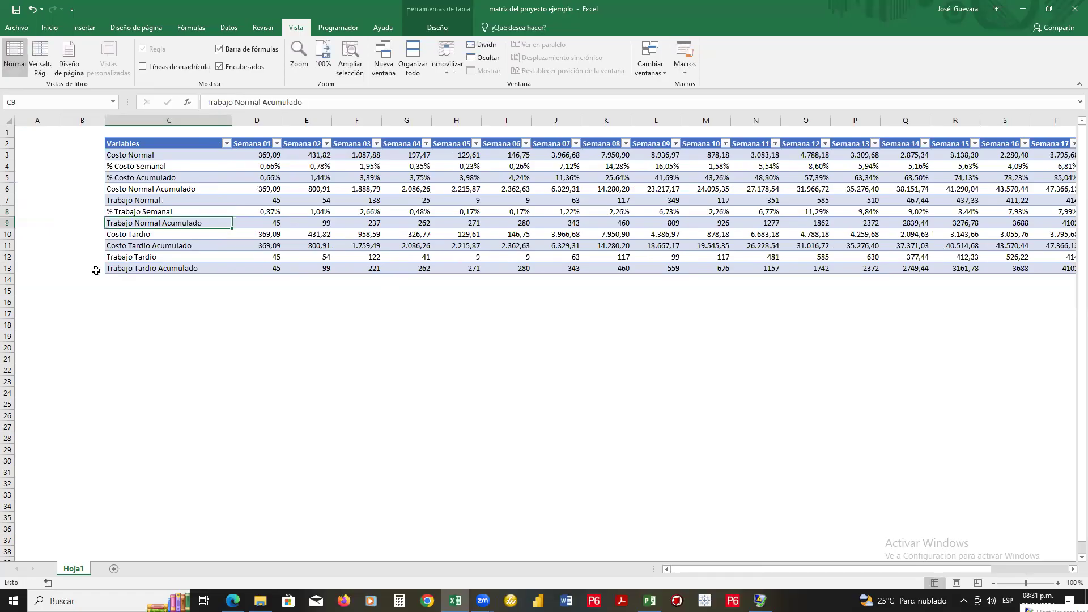
- Insert a blank row above Trabajo Normal Acumulado and copy the Semana 01 formula of % Costo Acumulado into its D9 cell
{"action": "right_click", "coordinate": [10, 225]}
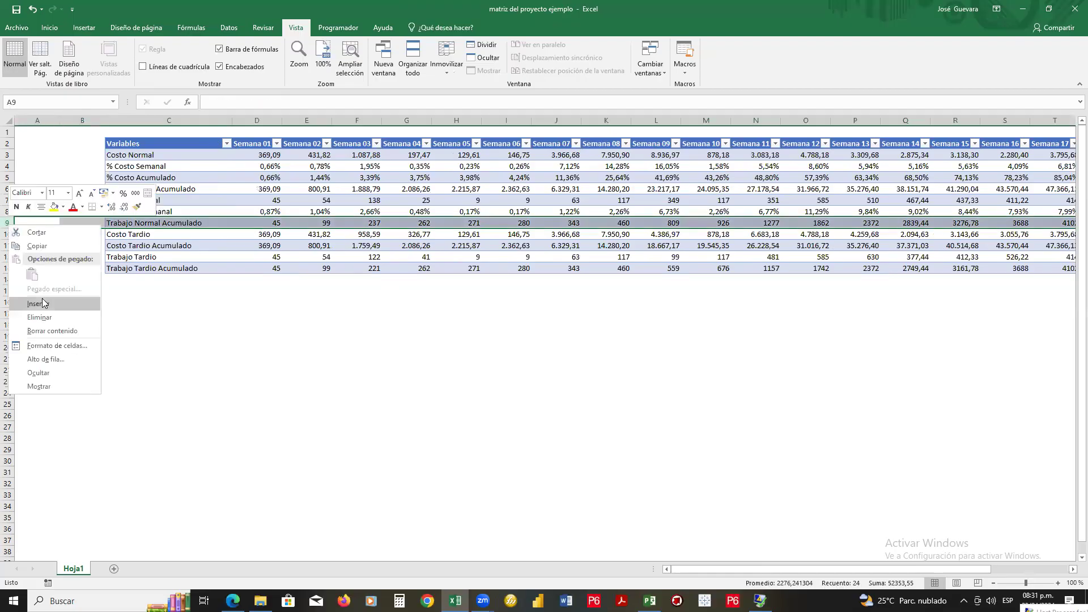
{"action": "left_click", "coordinate": [43, 304]}
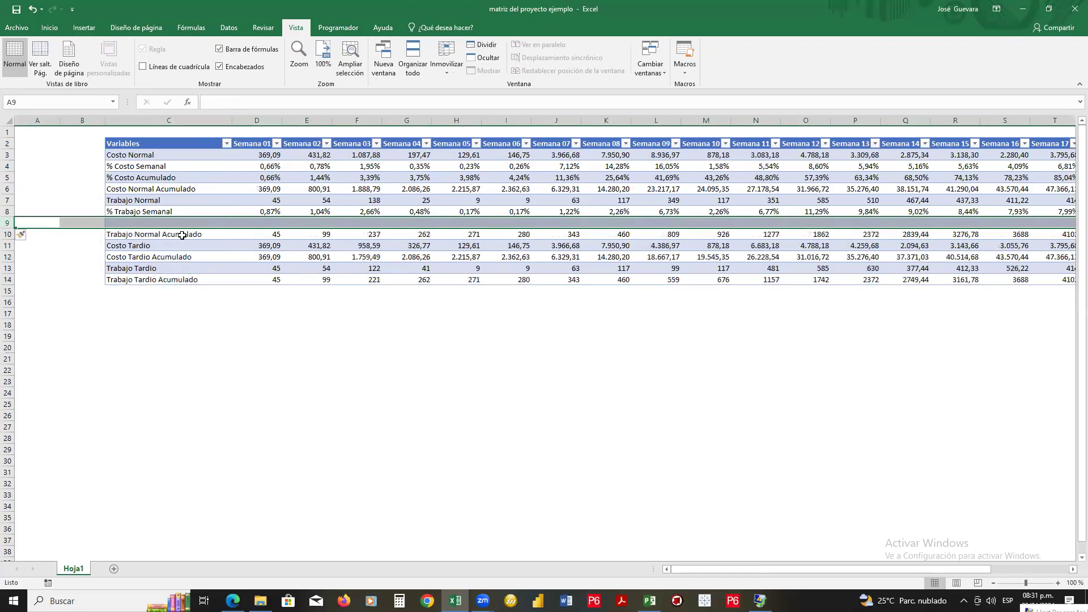
{"action": "left_click", "coordinate": [266, 175]}
{"action": "key", "text": "ctrl+c"}
{"action": "key", "text": "Down"}
{"action": "key", "text": "Down"}
{"action": "key", "text": "Down"}
{"action": "key", "text": "Down"}
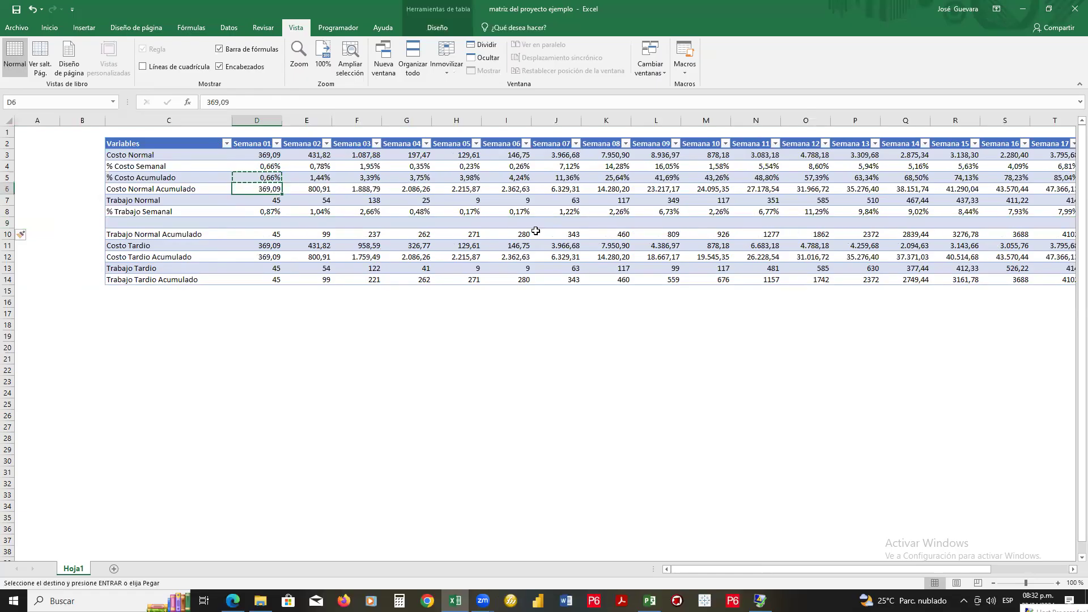
{"action": "key", "text": "Return"}
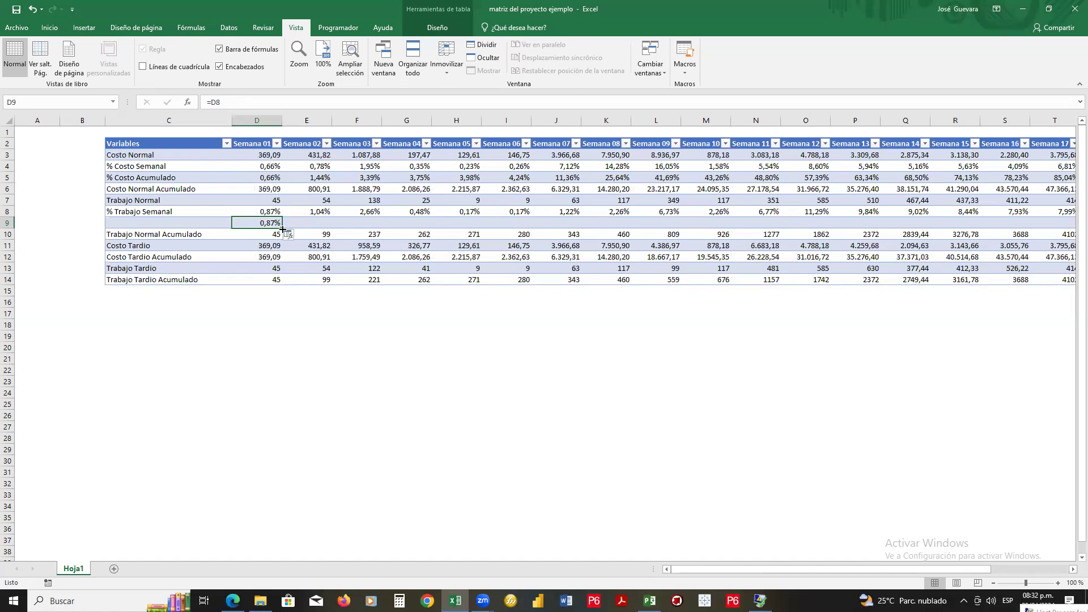
- Fill the formula in D9 across row 9 through Semana 23
{"action": "left_click_drag", "start_coordinate": [283, 229], "coordinate": [994, 247]}
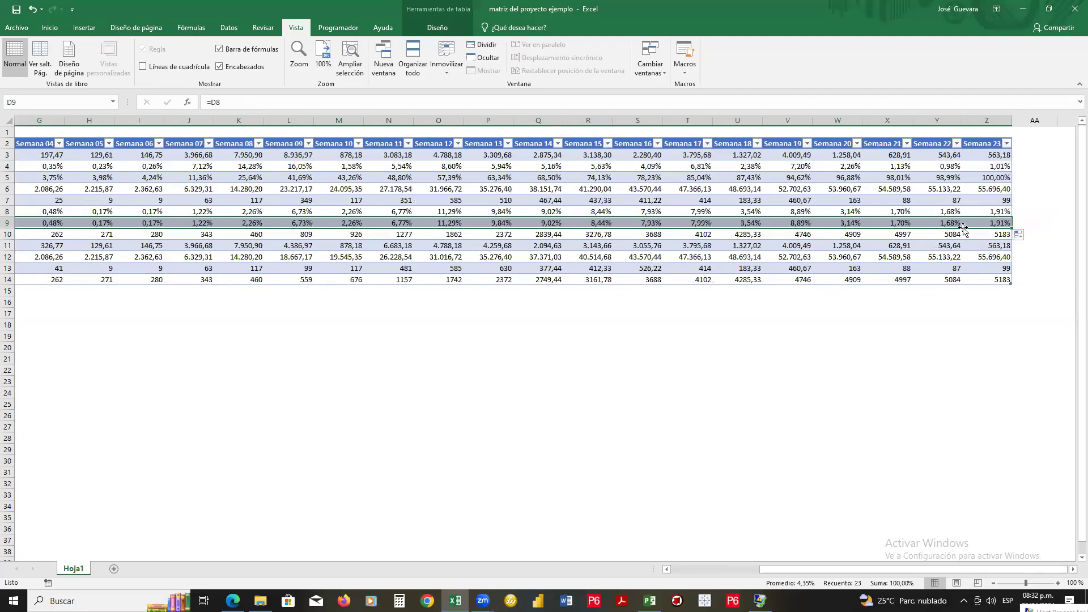
{"action": "left_click", "coordinate": [268, 222]}
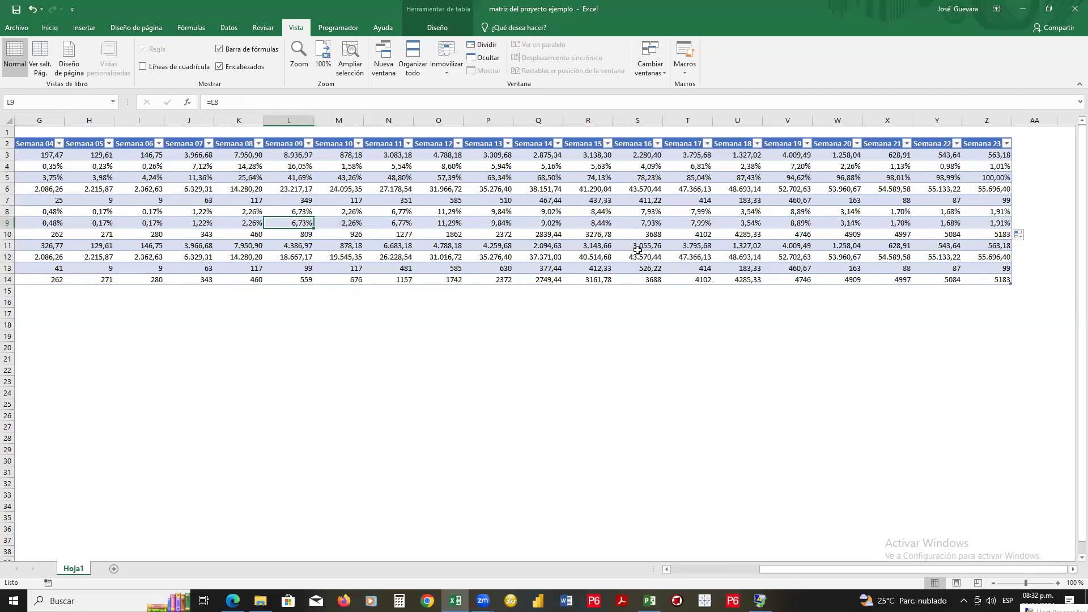
{"action": "key", "text": "Left"}
{"action": "key", "text": "Left"}
{"action": "key", "text": "Left"}
{"action": "key", "text": "Left"}
{"action": "key", "text": "Left"}
{"action": "key", "text": "Left"}
{"action": "key", "text": "Left"}
{"action": "key", "text": "Left"}
{"action": "key", "text": "Left"}
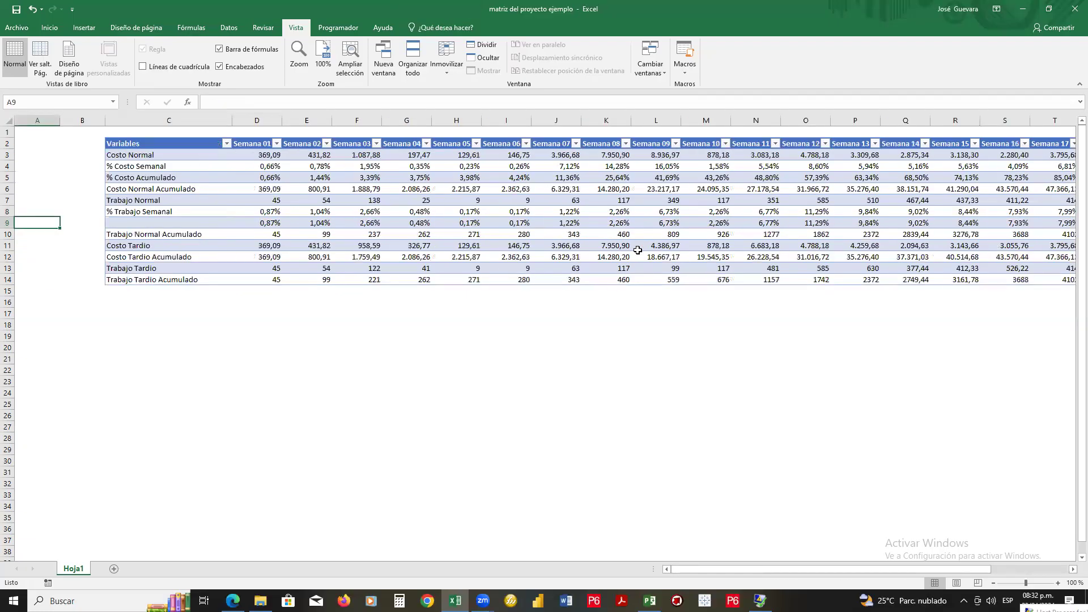
- Copy the Semana 02 formula of % Costo Acumulado into E9 and fill it across row 9 through Semana 23
{"action": "key", "text": "Right"}
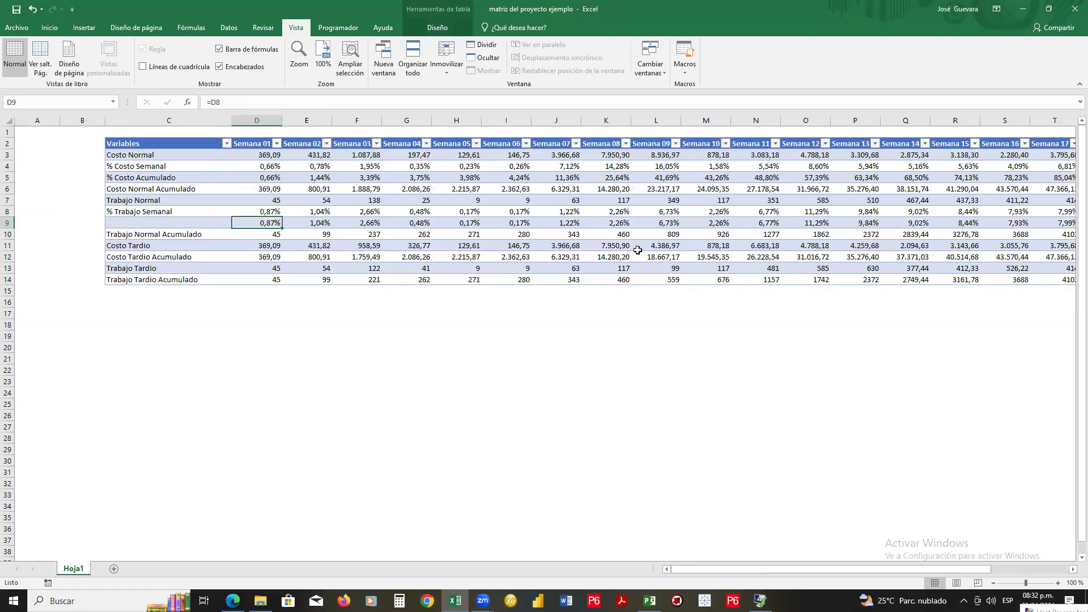
{"action": "key", "text": "Right"}
{"action": "key", "text": "Left"}
{"action": "key", "text": "Up"}
{"action": "key", "text": "Up"}
{"action": "key", "text": "Up"}
{"action": "key", "text": "Up"}
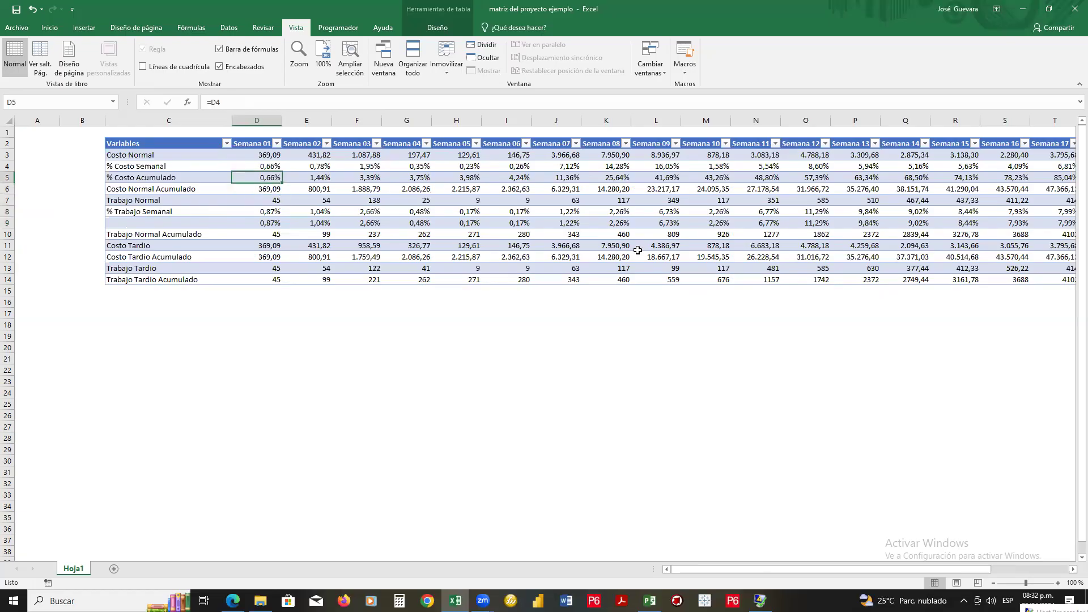
{"action": "key", "text": "Right"}
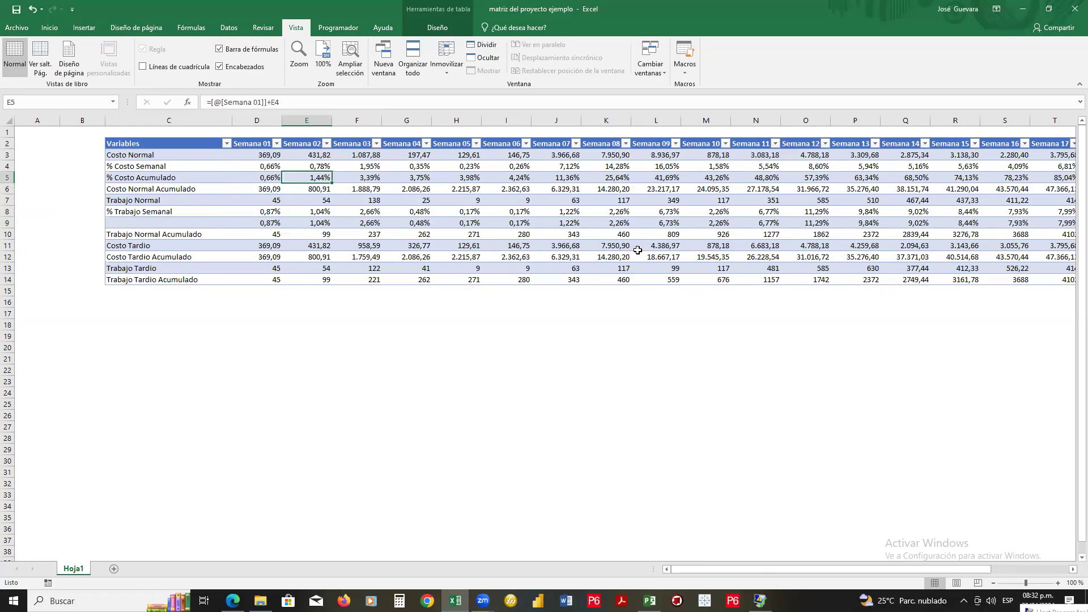
{"action": "key", "text": "ctrl+c"}
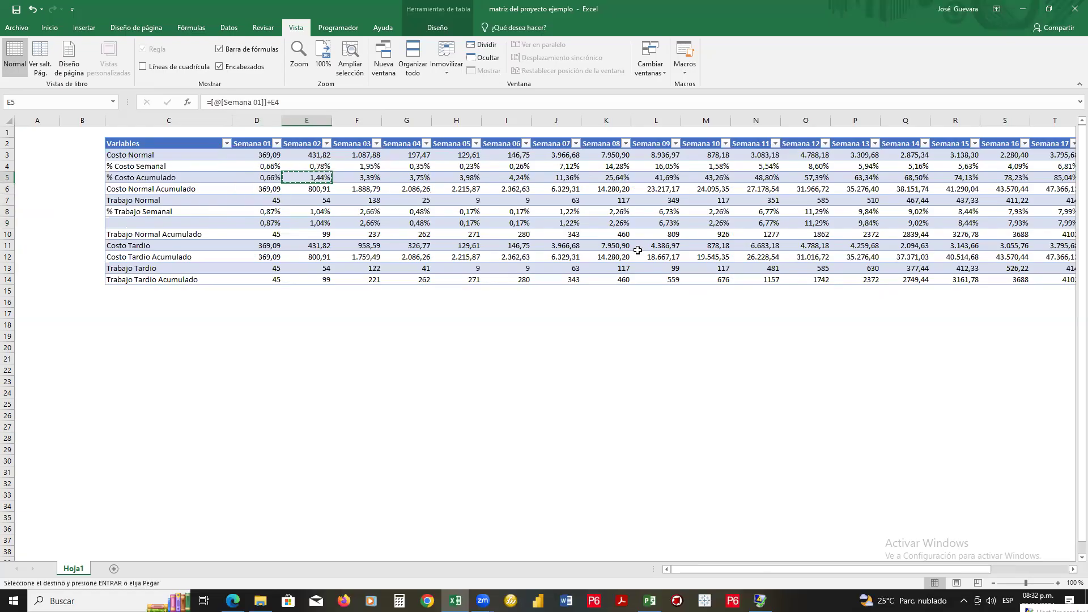
{"action": "key", "text": "Down"}
{"action": "key", "text": "Down"}
{"action": "key", "text": "Down"}
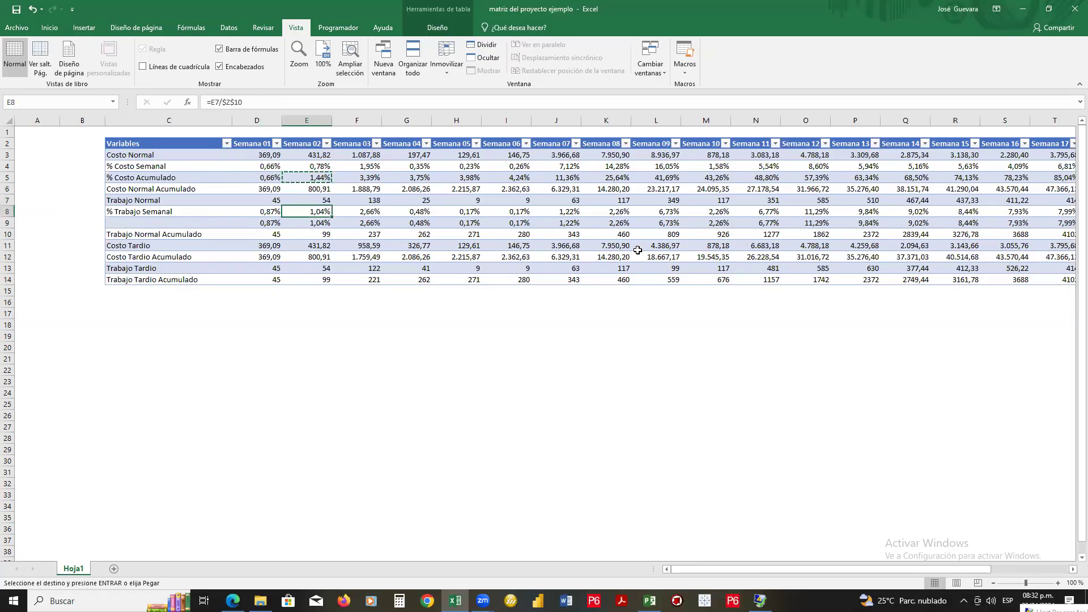
{"action": "key", "text": "Down"}
{"action": "key", "text": "ctrl+v"}
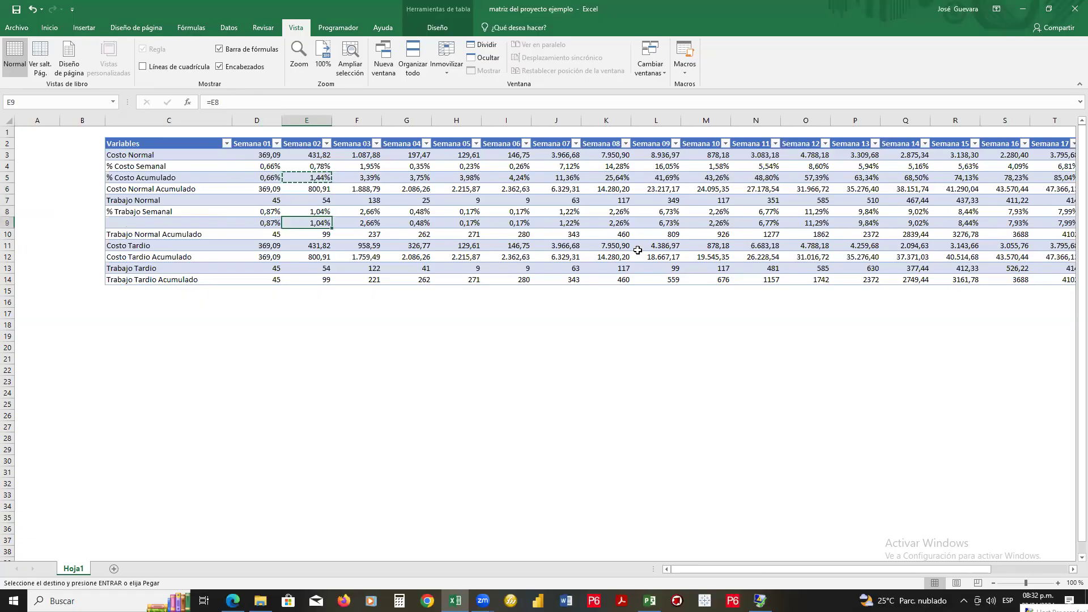
{"action": "key", "text": "Escape"}
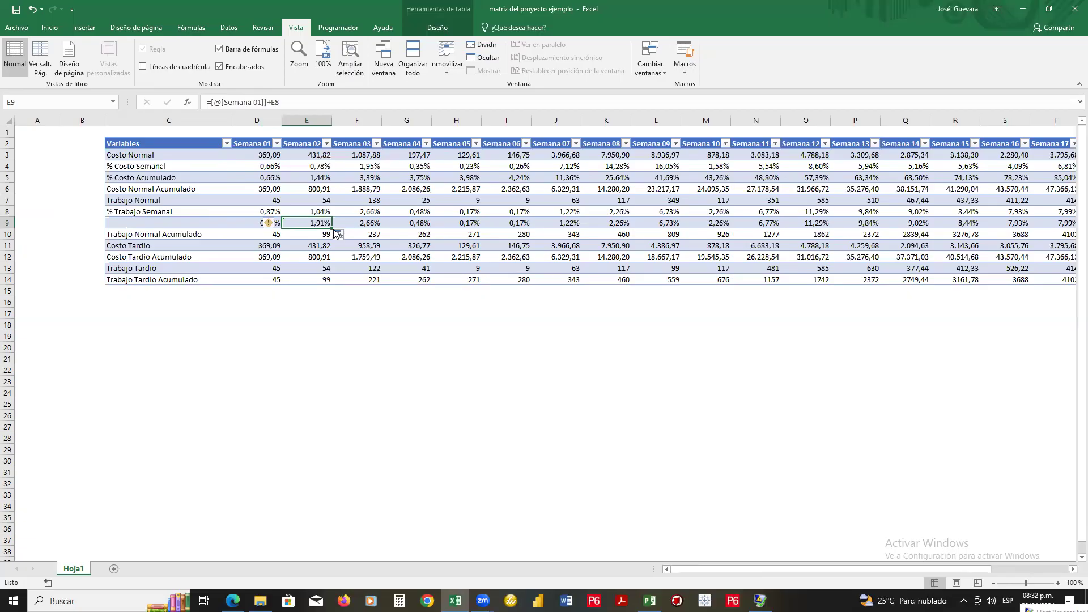
{"action": "left_click_drag", "start_coordinate": [331, 229], "coordinate": [1020, 229]}
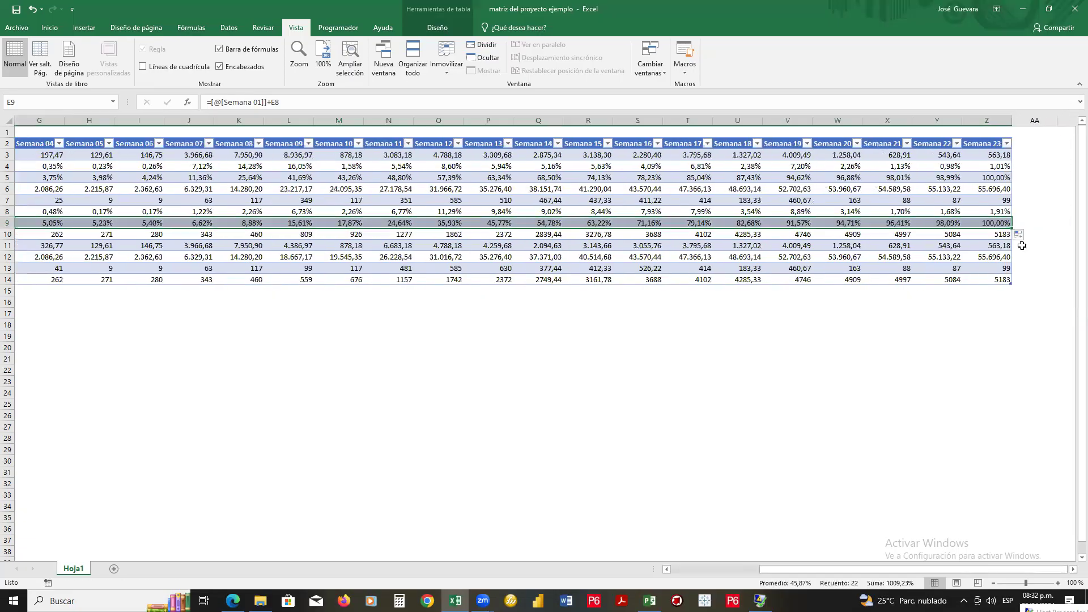
- Label row 9 as "% Trabajo Acumulado" in the Variables column
{"action": "left_click", "coordinate": [828, 222]}
{"action": "key", "text": "Left"}
{"action": "key", "text": "Left"}
{"action": "key", "text": "Left"}
{"action": "key", "text": "Left"}
{"action": "key", "text": "Left"}
{"action": "key", "text": "Left"}
{"action": "key", "text": "Left"}
{"action": "key", "text": "Left"}
{"action": "key", "text": "Left"}
{"action": "key", "text": "Left"}
{"action": "key", "text": "Left"}
{"action": "key", "text": "Left"}
{"action": "key", "text": "Left"}
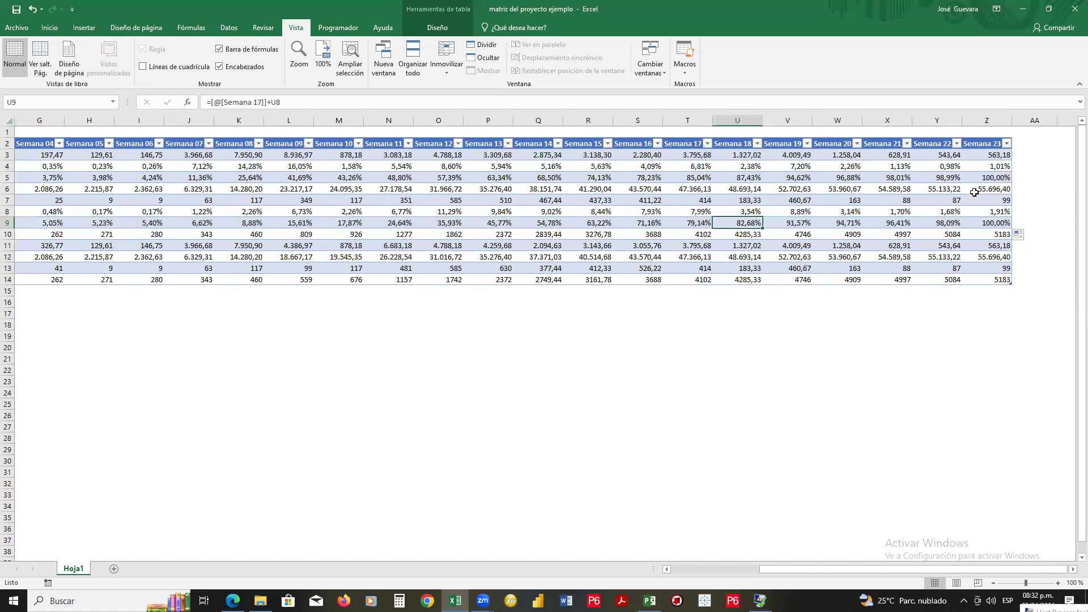
{"action": "key", "text": "Left"}
{"action": "key", "text": "Left"}
{"action": "key", "text": "Left"}
{"action": "key", "text": "Left"}
{"action": "key", "text": "Left"}
{"action": "key", "text": "Left"}
{"action": "key", "text": "Up"}
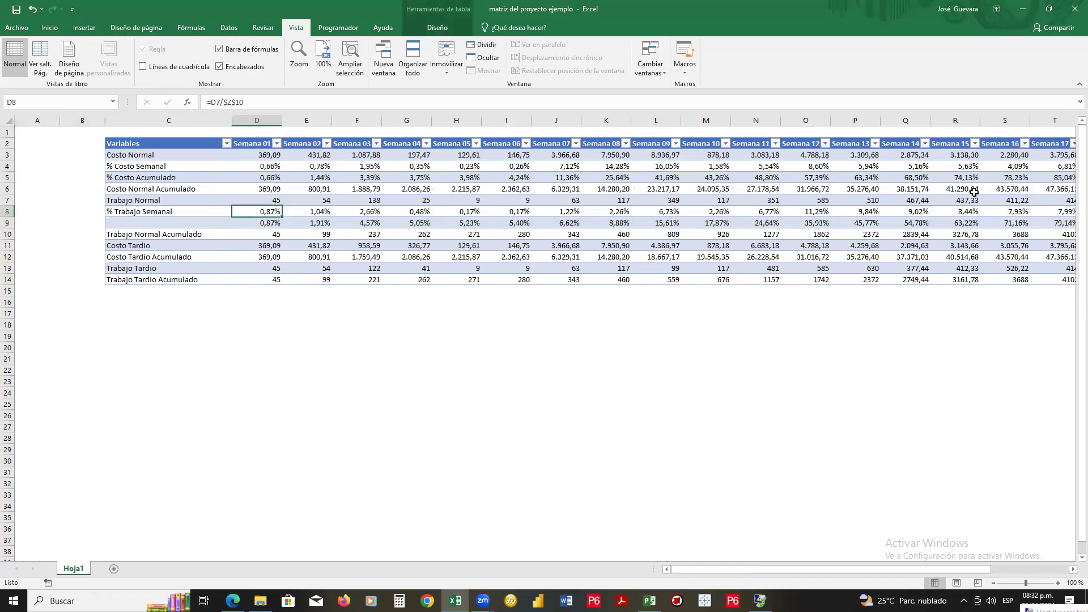
{"action": "key", "text": "Down"}
{"action": "key", "text": "Left"}
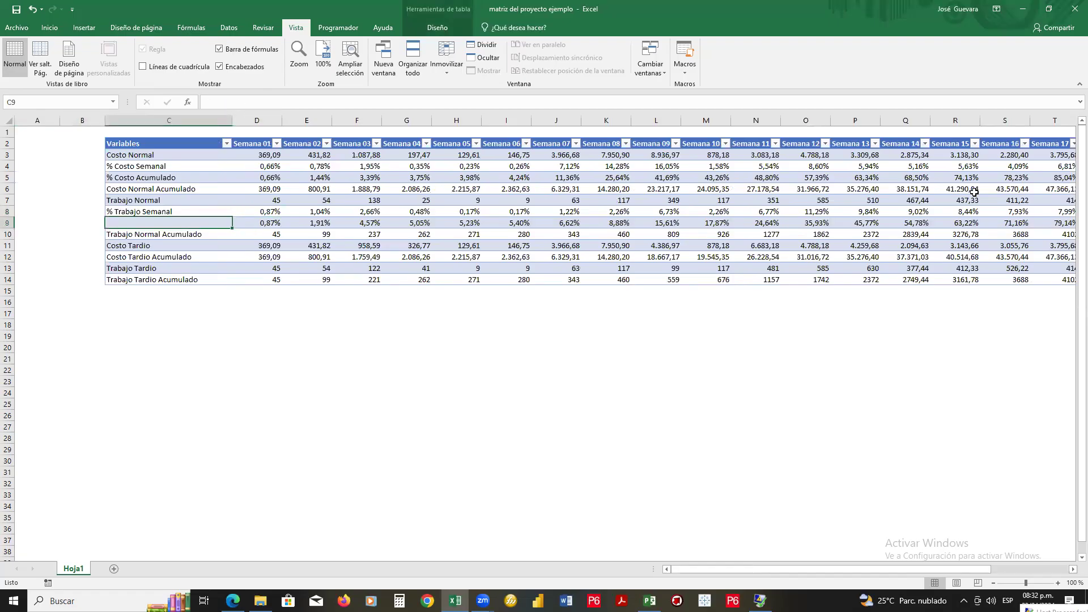
{"action": "type", "text": "% Trabajo Semanal"}
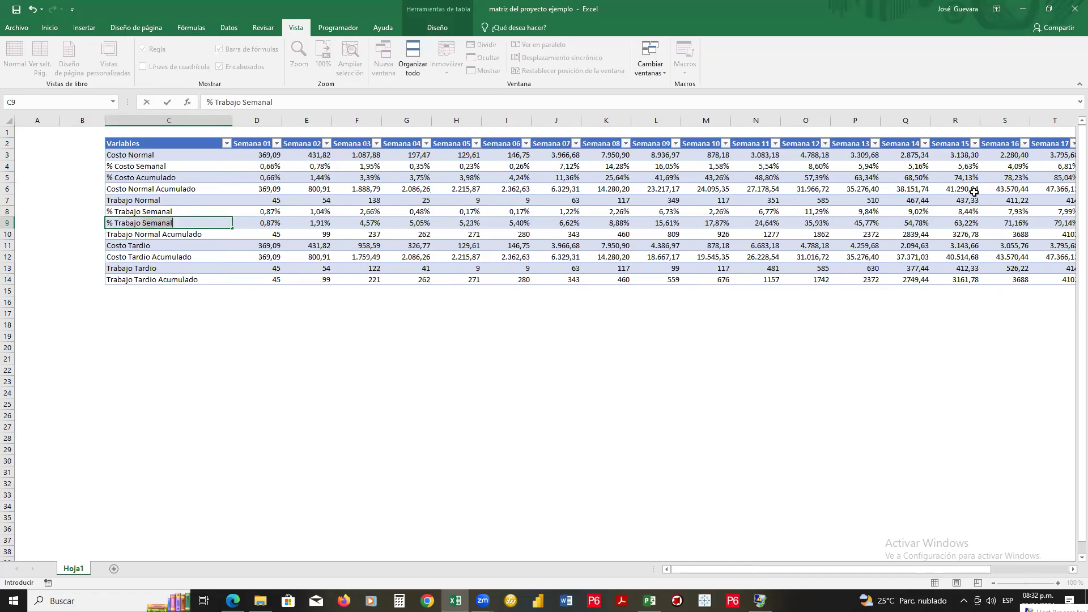
{"action": "key", "text": "BackSpace"}
{"action": "key", "text": "BackSpace"}
{"action": "key", "text": "BackSpace"}
{"action": "key", "text": "BackSpace"}
{"action": "key", "text": "BackSpace"}
{"action": "key", "text": "BackSpace"}
{"action": "key", "text": "BackSpace"}
{"action": "type", "text": "Acumulado"}
{"action": "key", "text": "Return"}
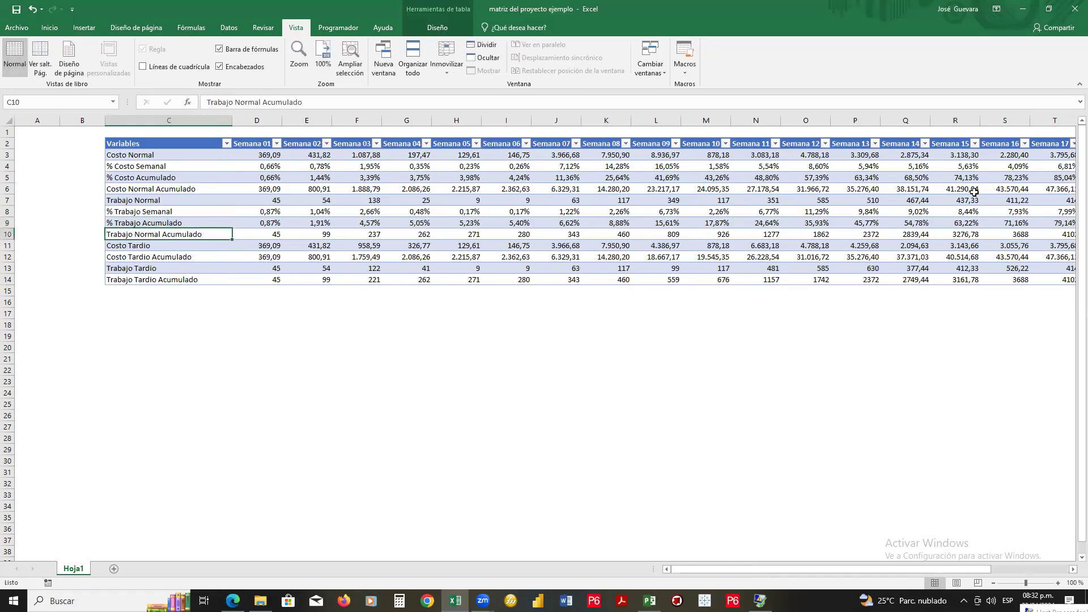
- Add a row labelled "Unidades Semanales" below Trabajo Tardio Acumulado in the matrix
{"action": "key", "text": "Down"}
{"action": "key", "text": "Down"}
{"action": "key", "text": "Down"}
{"action": "key", "text": "Down"}
{"action": "key", "text": "Down"}
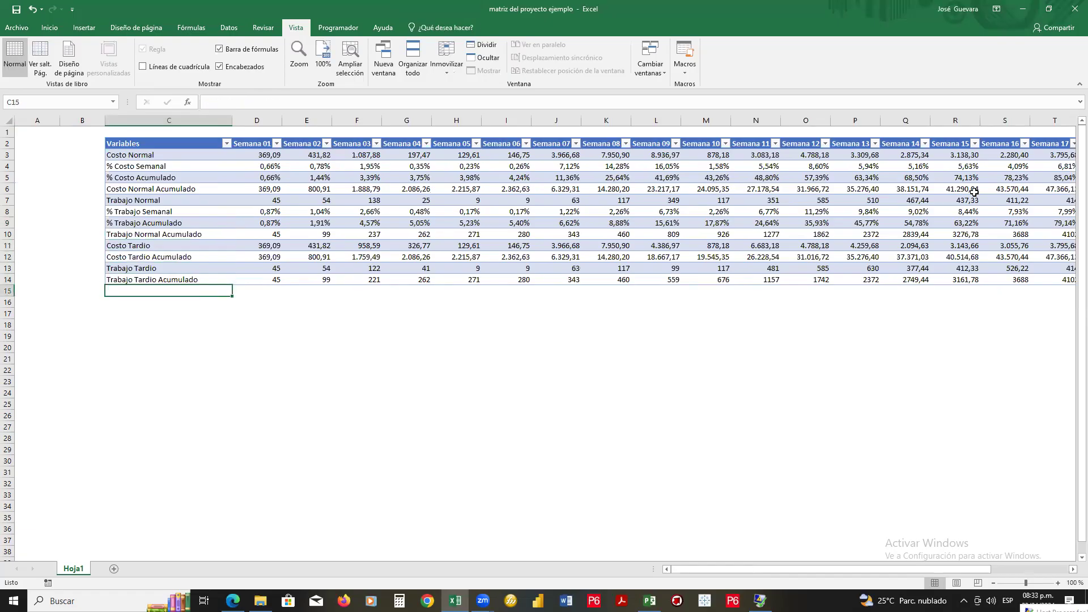
{"action": "type", "text": "Unidades"}
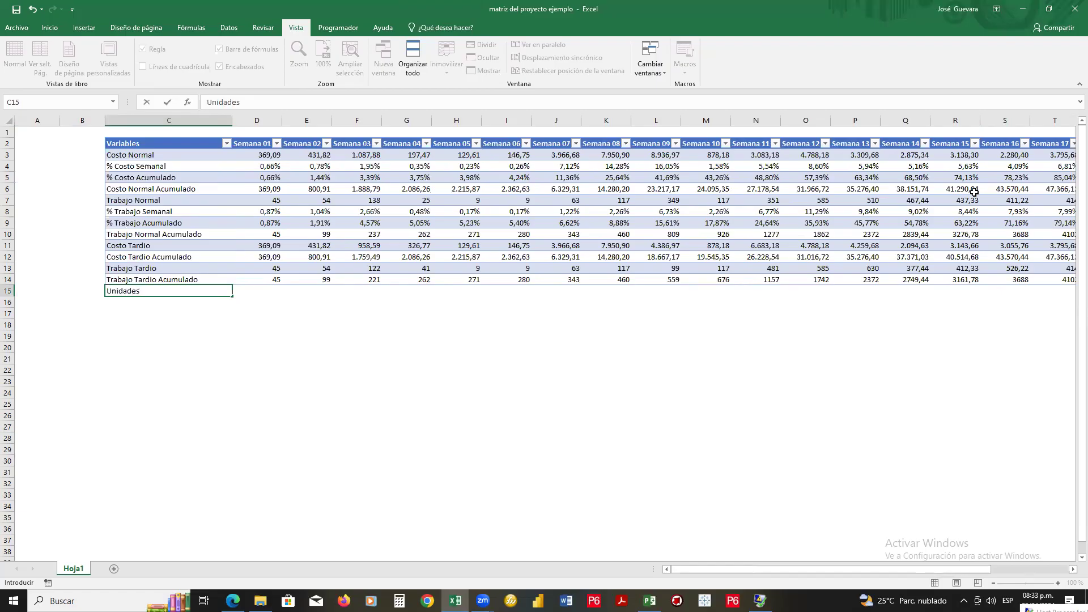
{"action": "type", "text": " Semanales"}
{"action": "key", "text": "ctrl+Return"}
{"action": "key", "text": "Right"}
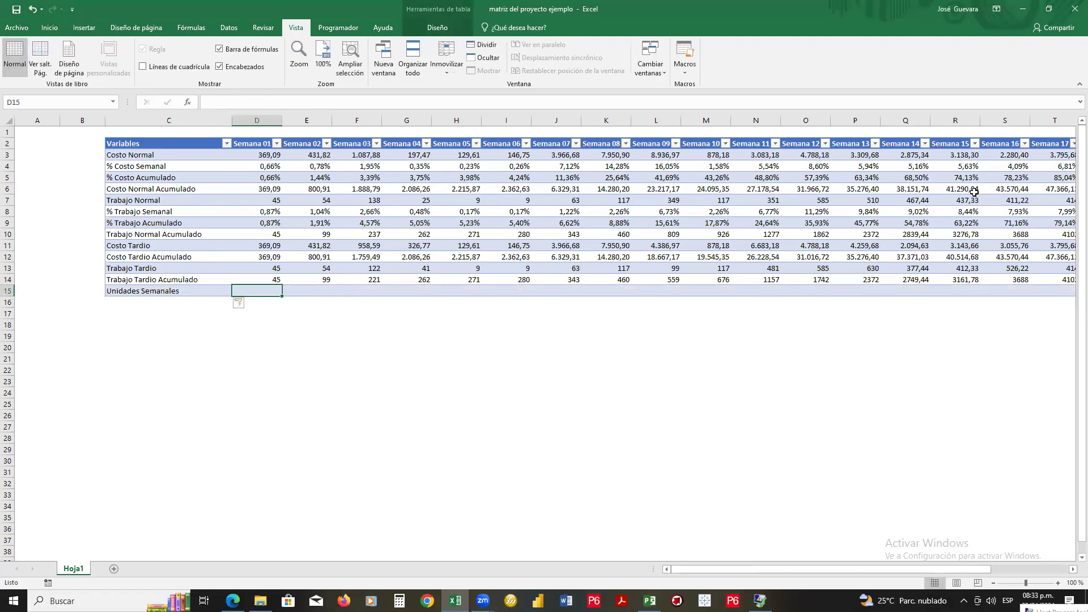
- Enter the formula =D7/54 in D15 to divide the Semana 01 Trabajo Normal by 54
{"action": "type", "text": "="}
{"action": "key", "text": "Up"}
{"action": "key", "text": "Up"}
{"action": "key", "text": "Up"}
{"action": "key", "text": "Up"}
{"action": "key", "text": "Up"}
{"action": "key", "text": "Up"}
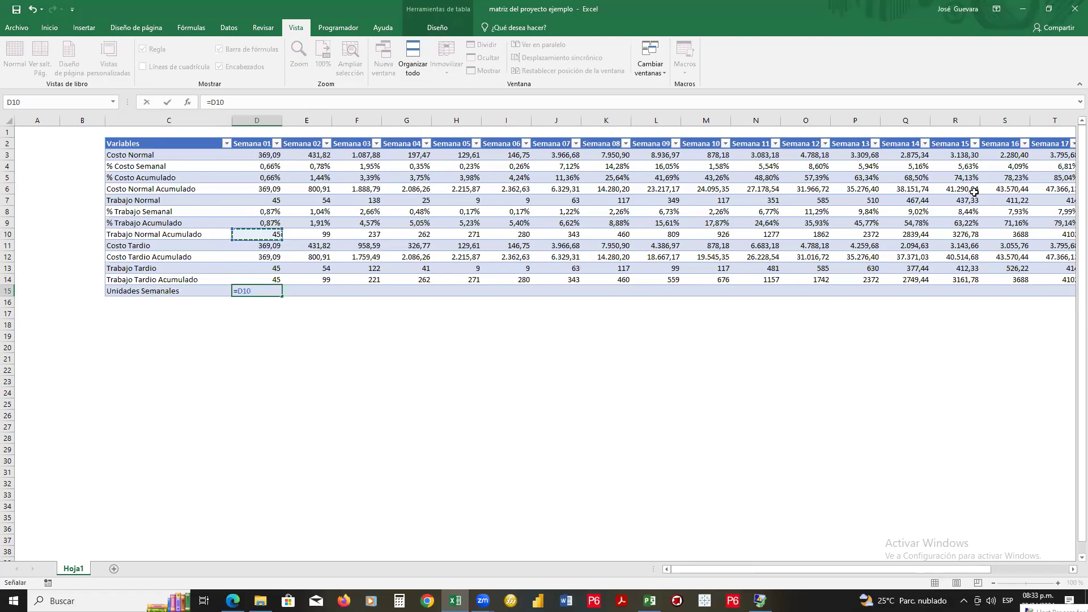
{"action": "key", "text": "Up"}
{"action": "key", "text": "Up"}
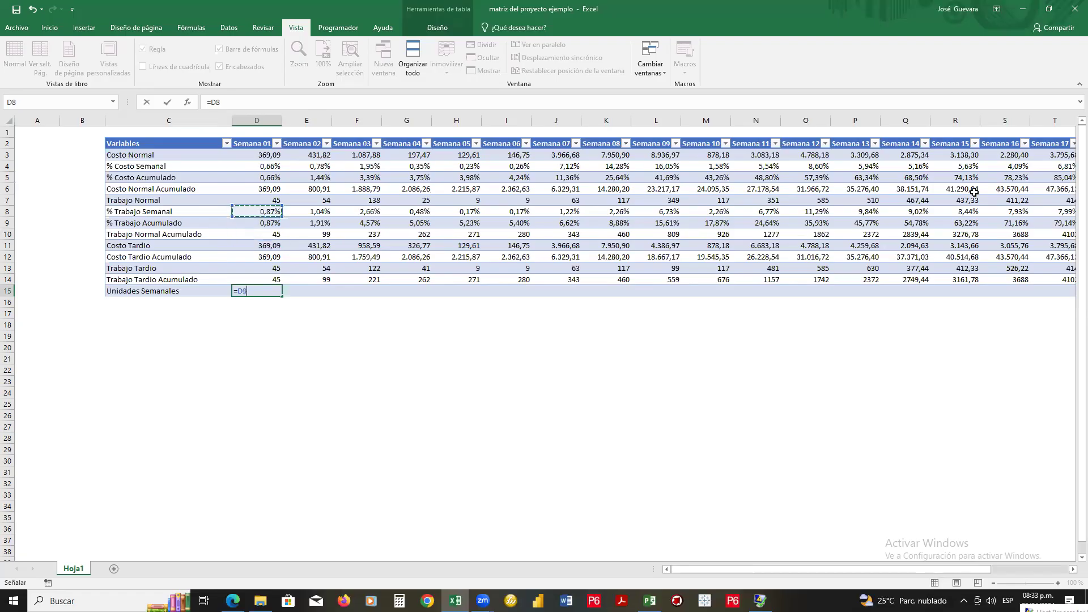
{"action": "type", "text": "-"}
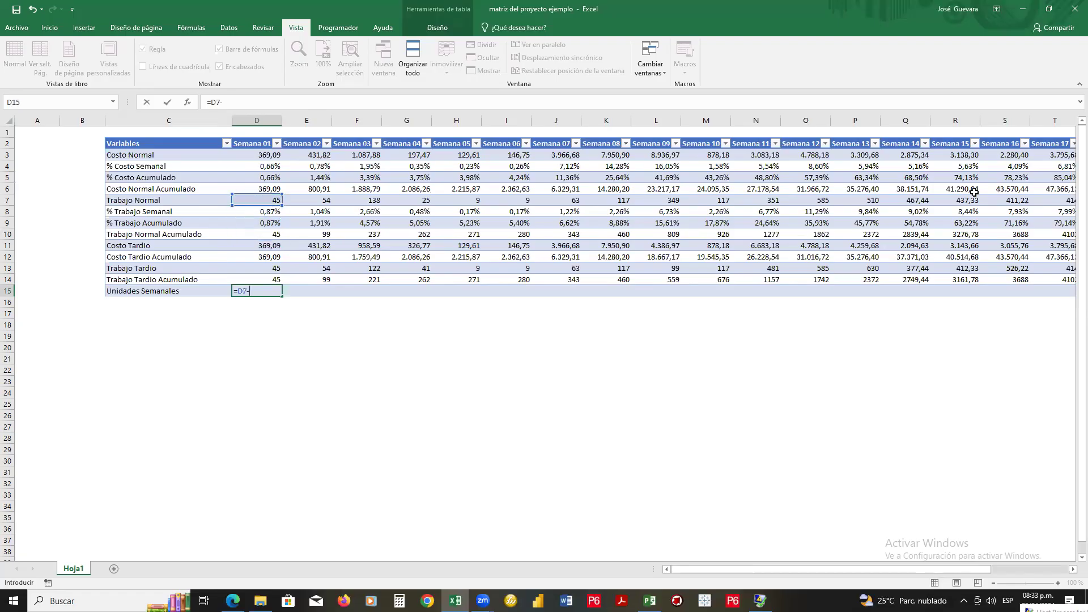
{"action": "type", "text": "/"}
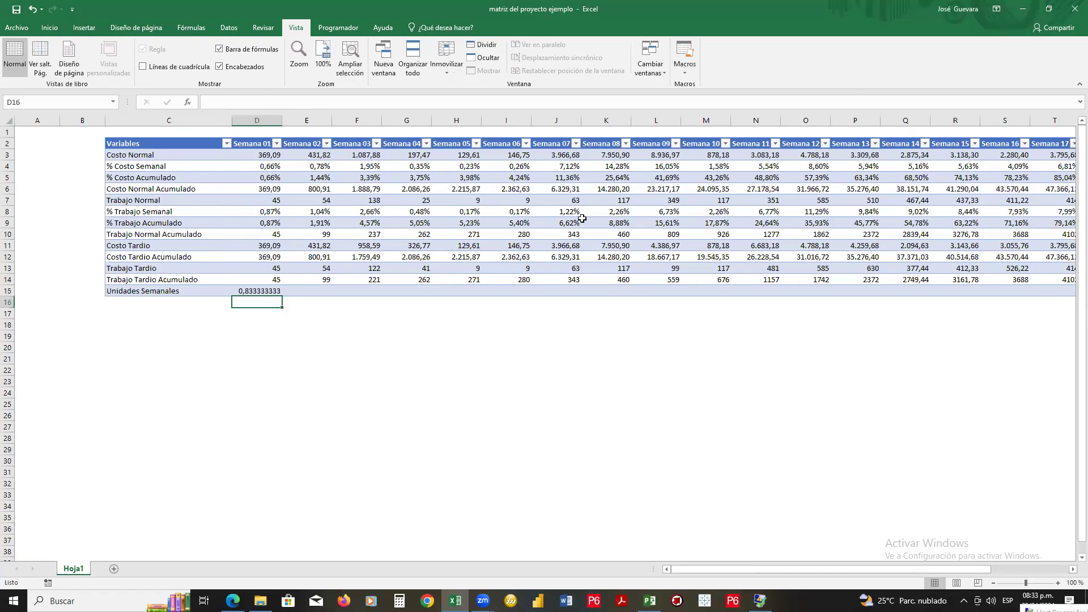
- Format D15 with no decimals and fill its formula across row 15 through Semana 23
{"action": "left_click", "coordinate": [264, 290]}
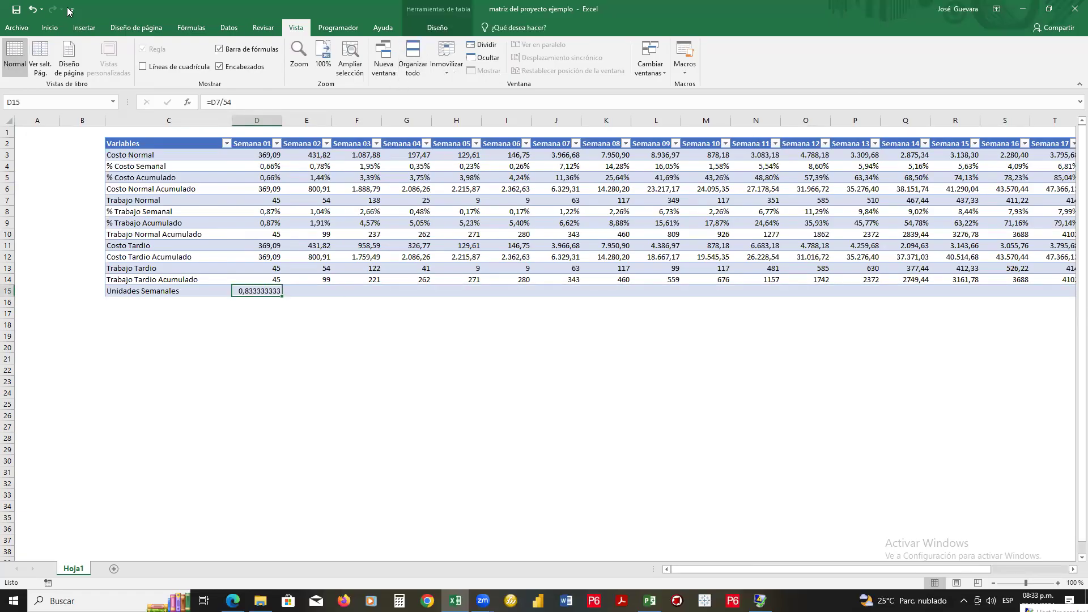
{"action": "left_click", "coordinate": [49, 27]}
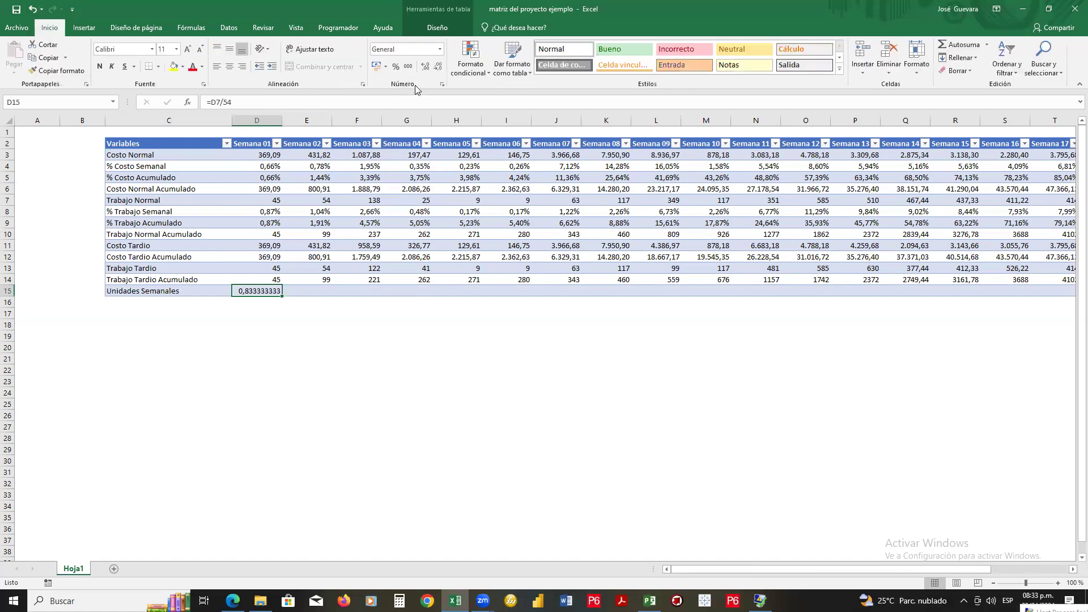
{"action": "left_click", "coordinate": [438, 67]}
{"action": "left_click", "coordinate": [438, 67]}
{"action": "left_click", "coordinate": [438, 67]}
{"action": "left_click", "coordinate": [439, 67]}
{"action": "left_click", "coordinate": [439, 67]}
{"action": "left_click", "coordinate": [438, 67]}
{"action": "left_click", "coordinate": [439, 67]}
{"action": "left_click_drag", "start_coordinate": [282, 296], "coordinate": [998, 293]}
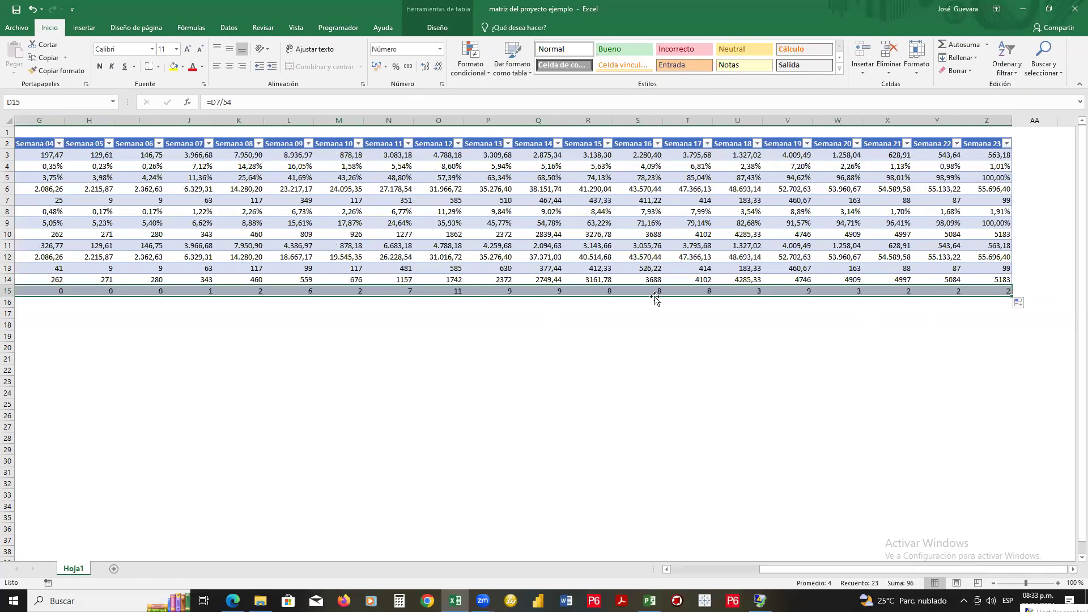
{"action": "left_click", "coordinate": [589, 233]}
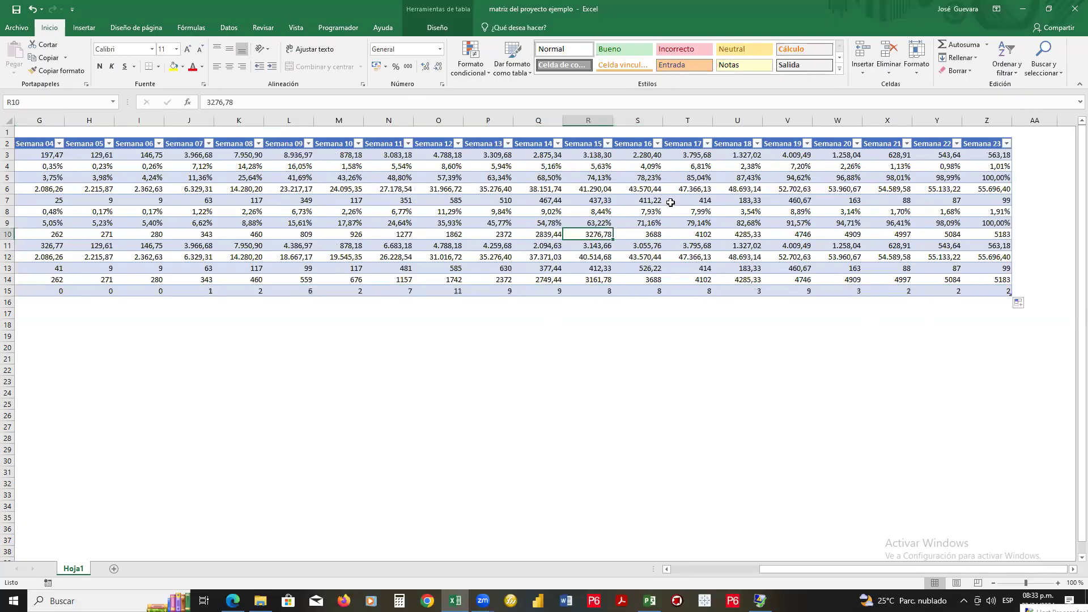
{"action": "key", "text": "Left"}
{"action": "key", "text": "Left"}
{"action": "key", "text": "Left"}
{"action": "key", "text": "Left"}
{"action": "key", "text": "Left"}
{"action": "key", "text": "Left"}
{"action": "key", "text": "Left"}
{"action": "key", "text": "Left"}
{"action": "key", "text": "Left"}
{"action": "key", "text": "Left"}
{"action": "key", "text": "Left"}
{"action": "key", "text": "Left"}
{"action": "key", "text": "Left"}
{"action": "key", "text": "Left"}
{"action": "key", "text": "Left"}
{"action": "key", "text": "Left"}
{"action": "key", "text": "Left"}
{"action": "key", "text": "Down"}
{"action": "key", "text": "Down"}
{"action": "key", "text": "Down"}
{"action": "key", "text": "Down"}
{"action": "key", "text": "Down"}
{"action": "key", "text": "Down"}
{"action": "key", "text": "Right"}
{"action": "key", "text": "Right"}
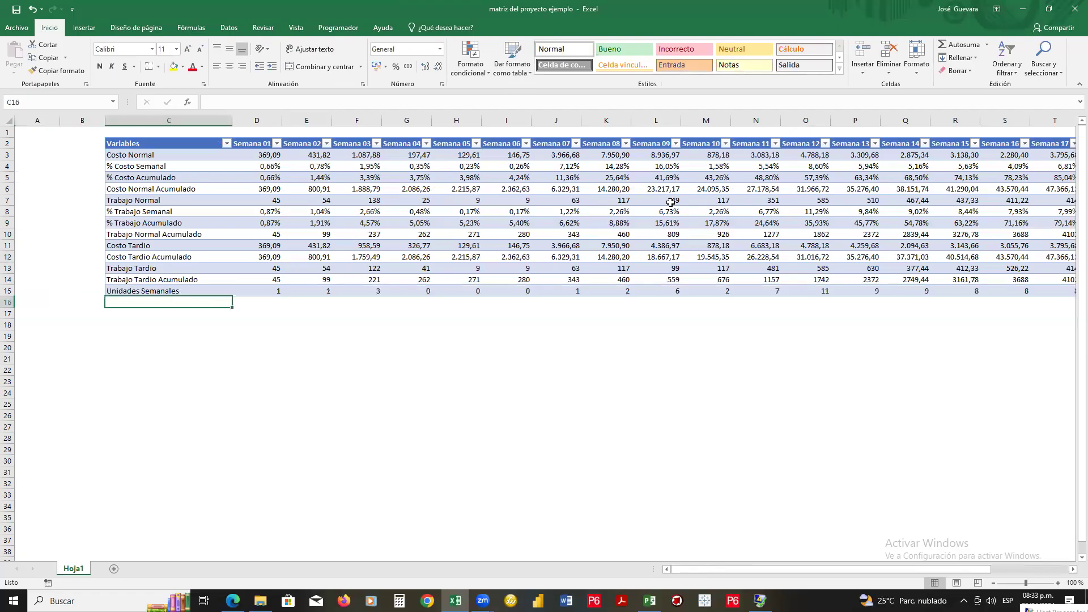
{"action": "key", "text": "ctrl+apostrophe"}
{"action": "type", "text": "ae"}
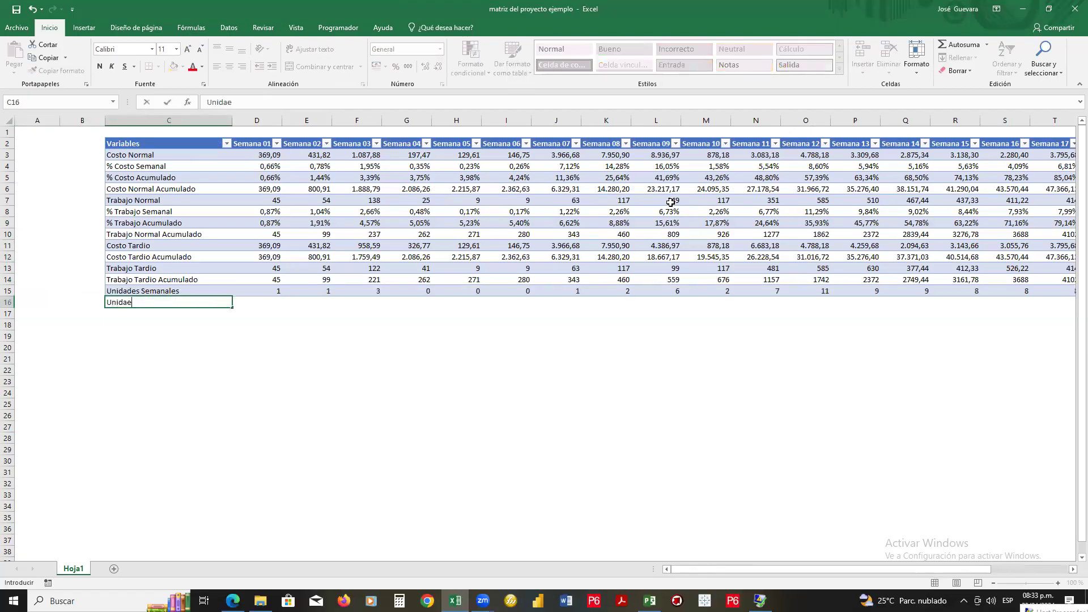
{"action": "type", "text": "da"}
{"action": "key", "text": "BackSpace"}
{"action": "key", "text": "BackSpace"}
{"action": "key", "text": "BackSpace"}
{"action": "key", "text": "BackSpace"}
{"action": "key", "text": "BackSpace"}
{"action": "key", "text": "BackSpace"}
{"action": "key", "text": "Escape"}
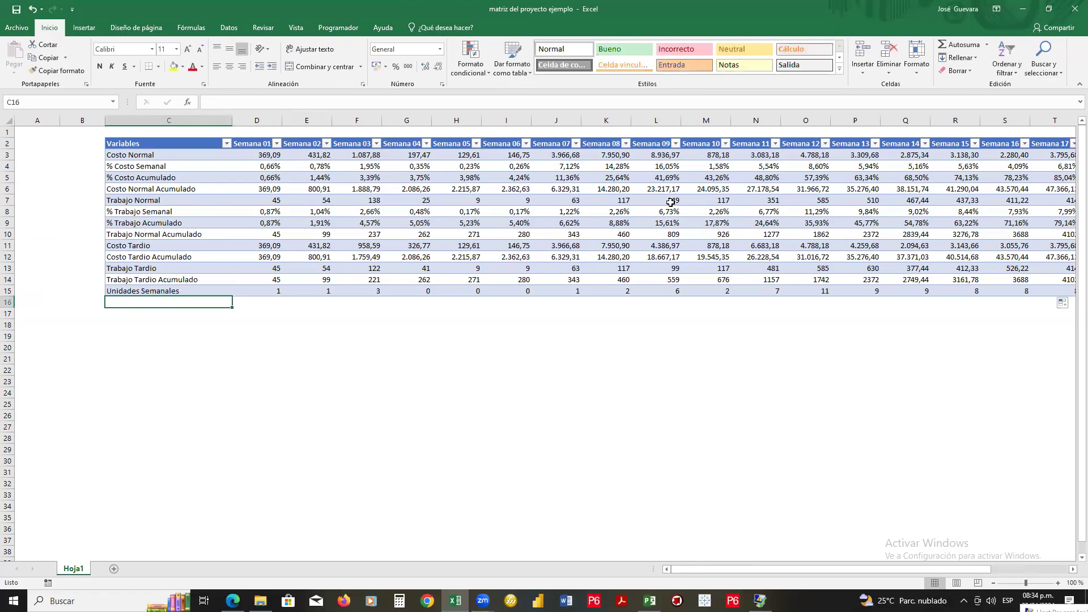
- Review the Unidades Semanales values across row 15 from Semana 01 through Semana 23
{"action": "key", "text": "Up"}
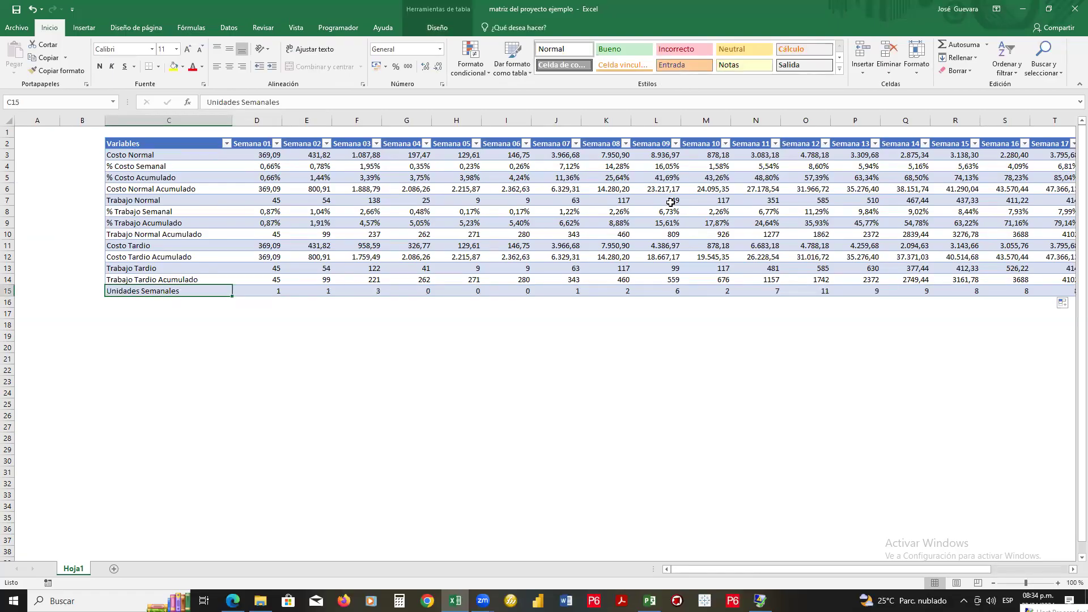
{"action": "key", "text": "Right"}
{"action": "key", "text": "Right"}
{"action": "key", "text": "Right"}
{"action": "key", "text": "Right"}
{"action": "key", "text": "Right"}
{"action": "key", "text": "Right"}
{"action": "key", "text": "Right"}
{"action": "key", "text": "Right"}
{"action": "key", "text": "Right"}
{"action": "key", "text": "Right"}
{"action": "key", "text": "Right"}
{"action": "key", "text": "Right"}
{"action": "key", "text": "Right"}
{"action": "key", "text": "Right"}
{"action": "key", "text": "Right"}
{"action": "key", "text": "Right"}
{"action": "key", "text": "Right"}
{"action": "key", "text": "Right"}
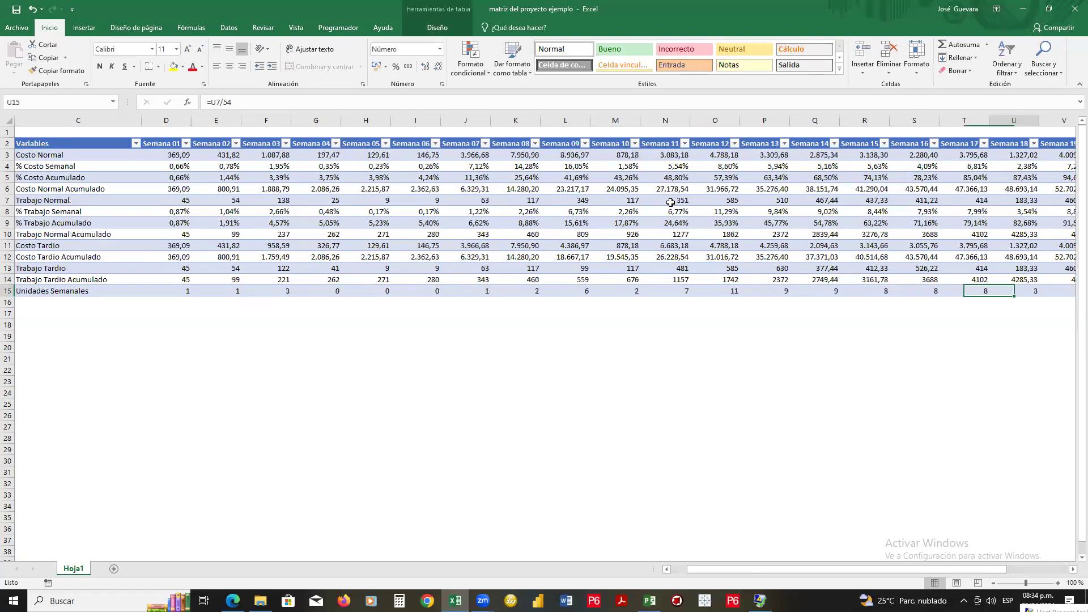
{"action": "key", "text": "Right"}
{"action": "key", "text": "Right"}
{"action": "key", "text": "Right"}
{"action": "key", "text": "Right"}
{"action": "key", "text": "Right"}
{"action": "key", "text": "Right"}
{"action": "key", "text": "Right"}
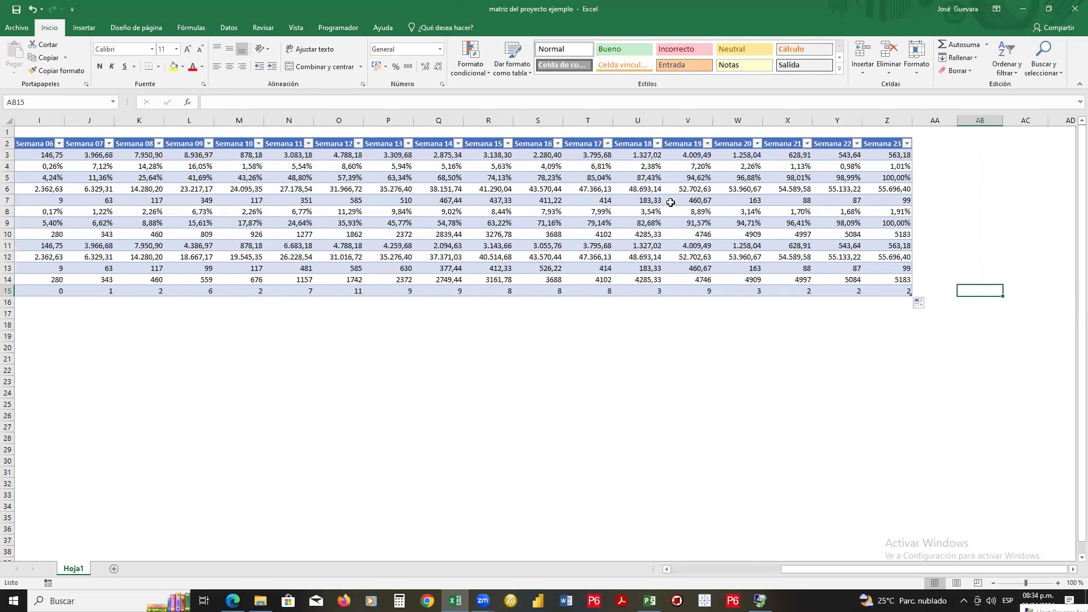
{"action": "key", "text": "Left"}
{"action": "key", "text": "Left"}
{"action": "key", "text": "Left"}
{"action": "key", "text": "Left"}
{"action": "key", "text": "Left"}
{"action": "key", "text": "Left"}
{"action": "key", "text": "Left"}
{"action": "key", "text": "Left"}
{"action": "key", "text": "Left"}
{"action": "key", "text": "Left"}
{"action": "key", "text": "Left"}
{"action": "key", "text": "Left"}
{"action": "key", "text": "Left"}
{"action": "key", "text": "Left"}
{"action": "key", "text": "Left"}
{"action": "key", "text": "Left"}
{"action": "key", "text": "Left"}
{"action": "key", "text": "Left"}
{"action": "key", "text": "Left"}
{"action": "key", "text": "Left"}
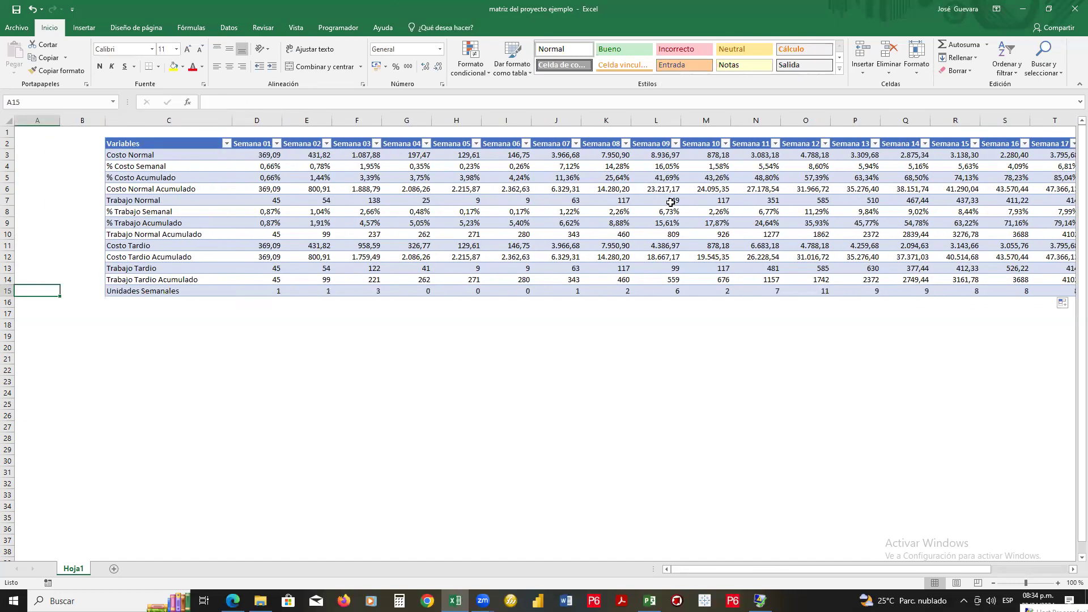
- Look over the Variables labels from Unidades Semanales up to % Costo Semanal
{"action": "key", "text": "Right"}
{"action": "key", "text": "Up"}
{"action": "key", "text": "Up"}
{"action": "key", "text": "Up"}
{"action": "key", "text": "Up"}
{"action": "key", "text": "Up"}
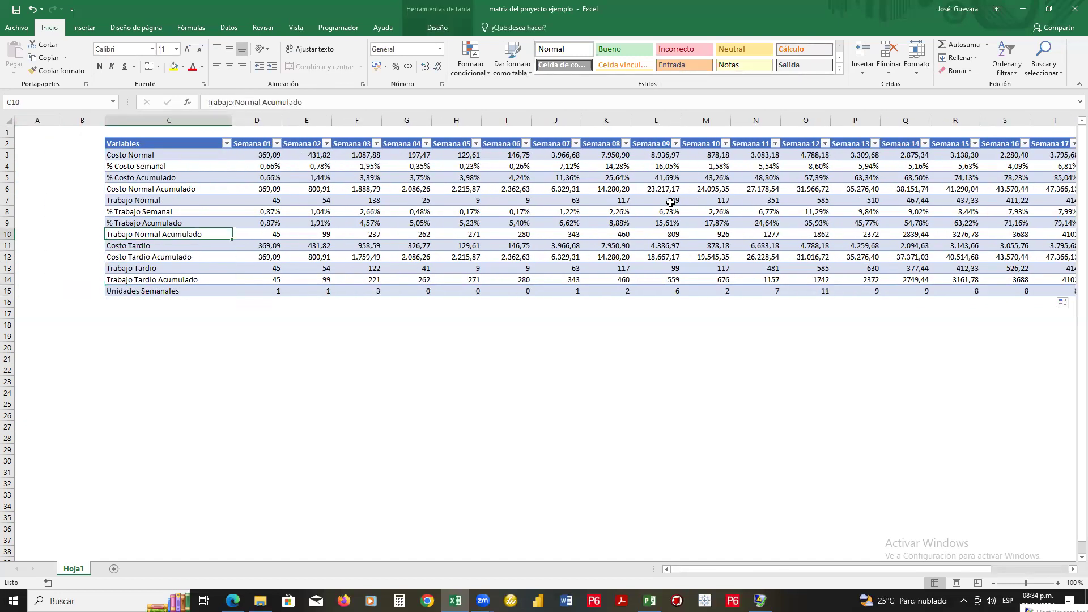
{"action": "key", "text": "Up"}
{"action": "key", "text": "Up"}
{"action": "key", "text": "Up"}
{"action": "key", "text": "Up"}
{"action": "key", "text": "Up"}
{"action": "key", "text": "Up"}
{"action": "key", "text": "Up"}
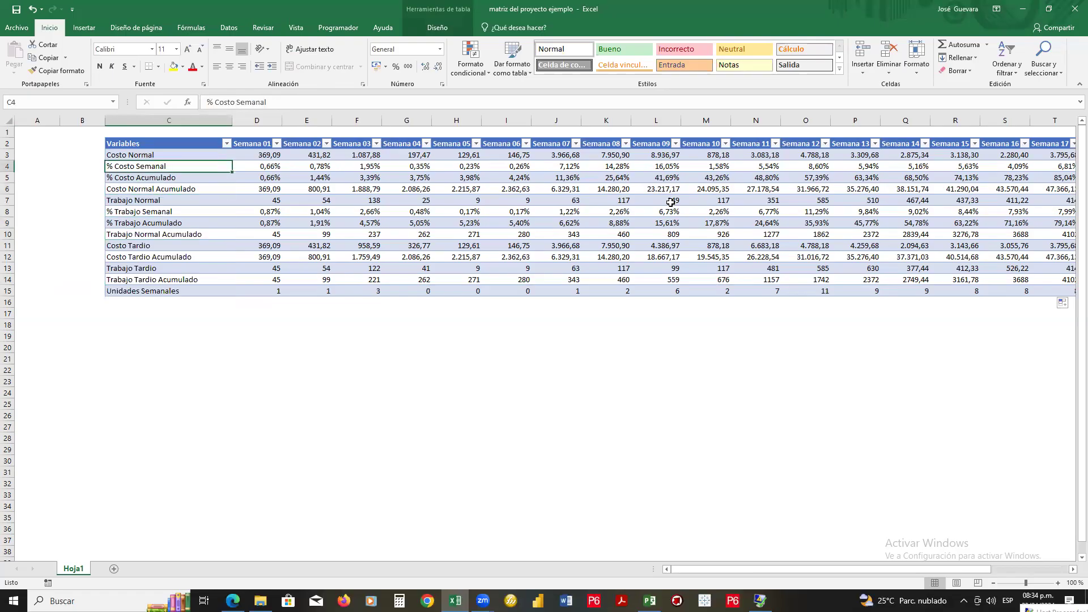
- Review the Variables labels from % Costo Semanal down to Unidades Semanales and back up to Costo Normal
{"action": "key", "text": "Down"}
{"action": "key", "text": "Down"}
{"action": "key", "text": "Down"}
{"action": "key", "text": "Down"}
{"action": "key", "text": "Down"}
{"action": "key", "text": "Down"}
{"action": "key", "text": "Down"}
{"action": "key", "text": "Down"}
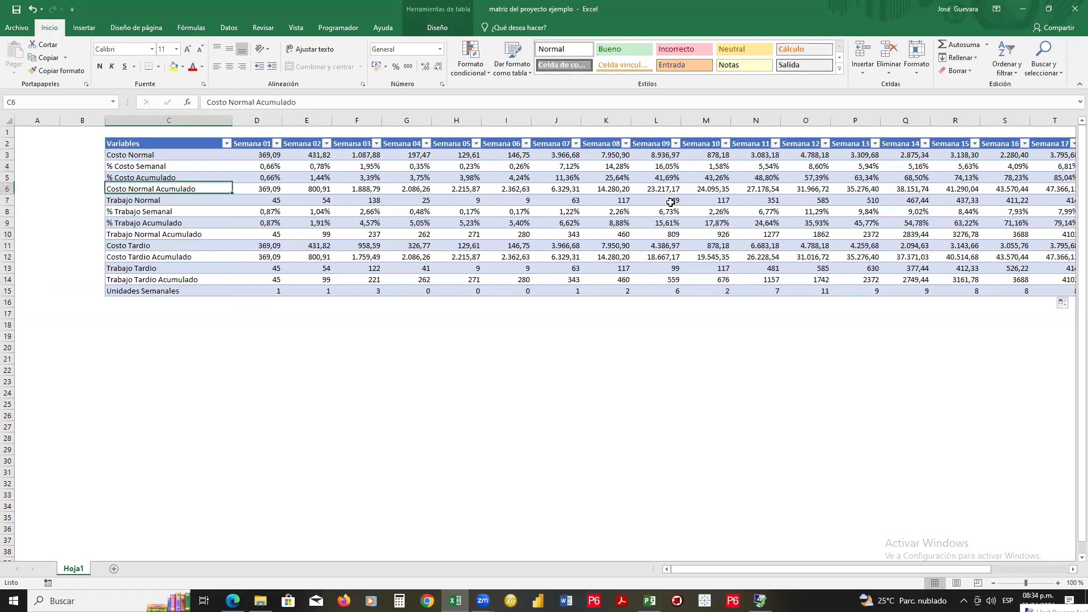
{"action": "key", "text": "Down"}
{"action": "key", "text": "Down"}
{"action": "key", "text": "Down"}
{"action": "key", "text": "Down"}
{"action": "key", "text": "Down"}
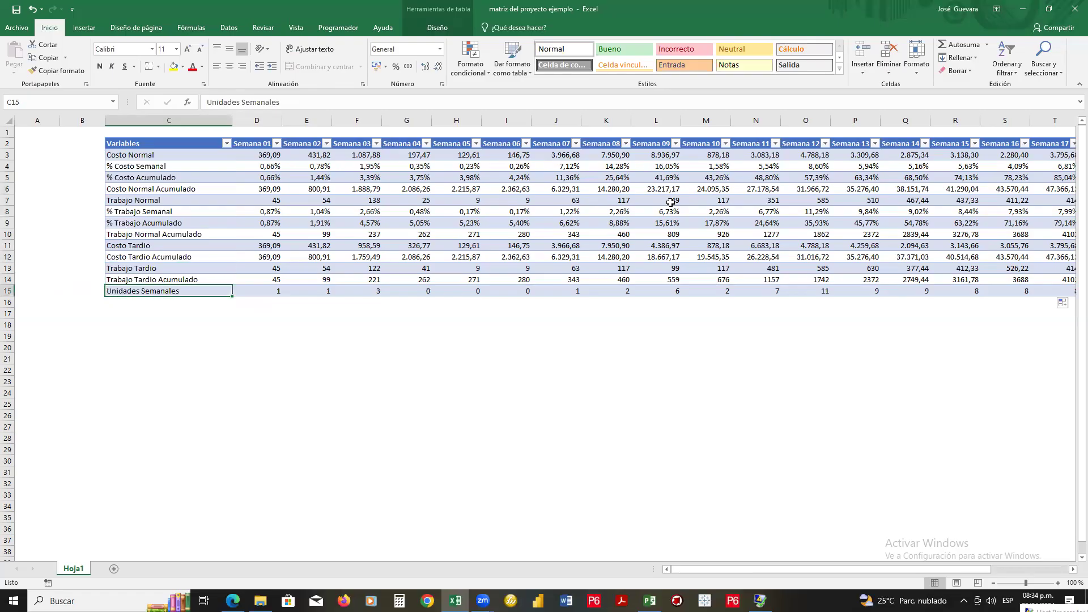
{"action": "key", "text": "Up"}
{"action": "key", "text": "Up"}
{"action": "key", "text": "Up"}
{"action": "key", "text": "Up"}
{"action": "key", "text": "Up"}
{"action": "key", "text": "Up"}
{"action": "key", "text": "Up"}
{"action": "key", "text": "Up"}
{"action": "key", "text": "Up"}
{"action": "key", "text": "Up"}
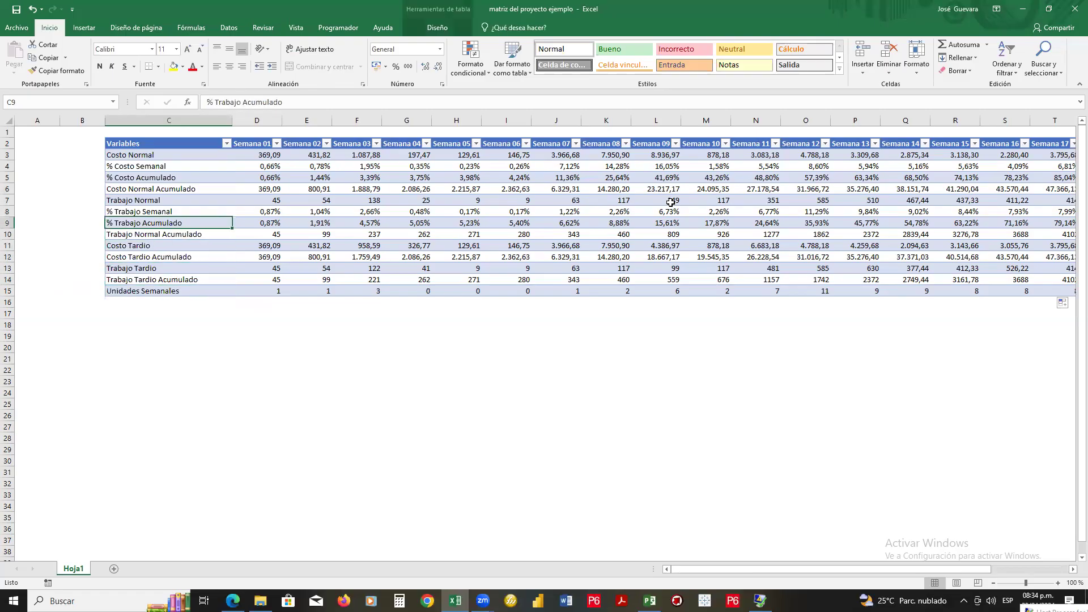
{"action": "key", "text": "Up"}
{"action": "key", "text": "Up"}
{"action": "key", "text": "Up"}
{"action": "key", "text": "Down"}
{"action": "key", "text": "Up"}
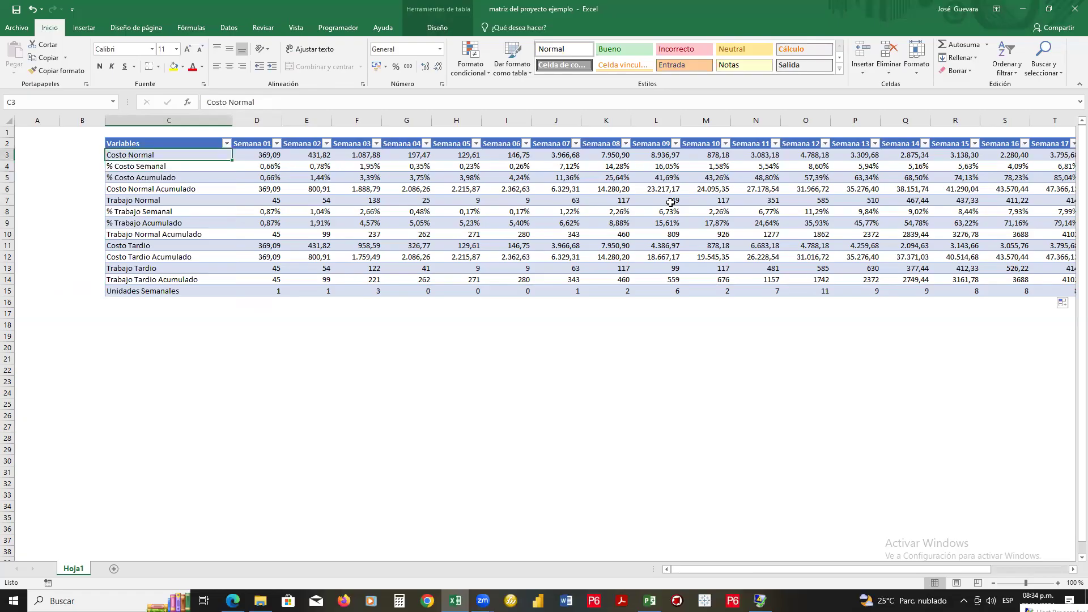
- Select the table's header row from Variables through Semana 23
{"action": "key", "text": "Up"}
{"action": "key", "text": "shift+Right"}
{"action": "key", "text": "shift+Right"}
{"action": "key", "text": "shift+Right"}
{"action": "key", "text": "shift+Right"}
{"action": "key", "text": "shift+Right"}
{"action": "key", "text": "shift+Right"}
{"action": "key", "text": "shift+Right"}
{"action": "key", "text": "shift+Right"}
{"action": "key", "text": "shift+Right"}
{"action": "key", "text": "shift+Right"}
{"action": "key", "text": "shift+Right"}
{"action": "key", "text": "shift+Right"}
{"action": "key", "text": "shift+Right"}
{"action": "key", "text": "shift+Right"}
{"action": "key", "text": "shift+Right"}
{"action": "key", "text": "shift+Right"}
{"action": "key", "text": "shift+Right"}
{"action": "key", "text": "shift+Right"}
{"action": "key", "text": "shift+Right"}
{"action": "key", "text": "shift+Right"}
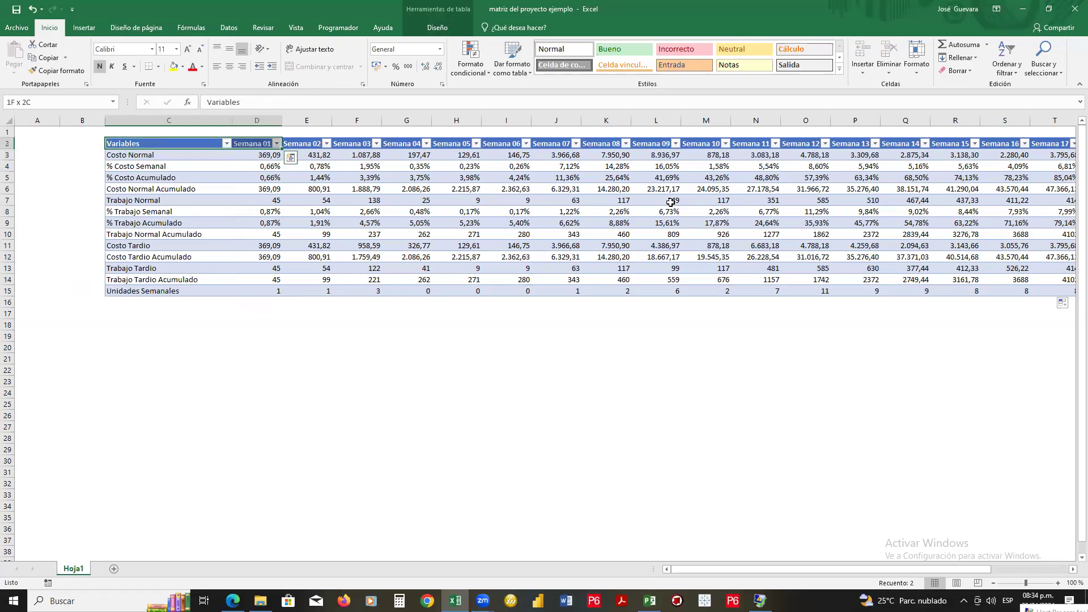
{"action": "key", "text": "shift+Right"}
{"action": "key", "text": "shift+Right"}
{"action": "key", "text": "shift+Right"}
{"action": "key", "text": "shift+Right"}
{"action": "key", "text": "shift+Right"}
{"action": "key", "text": "shift+Right"}
{"action": "key", "text": "shift+Right"}
{"action": "key", "text": "shift+Right"}
{"action": "key", "text": "shift+Right"}
{"action": "key", "text": "shift+Right"}
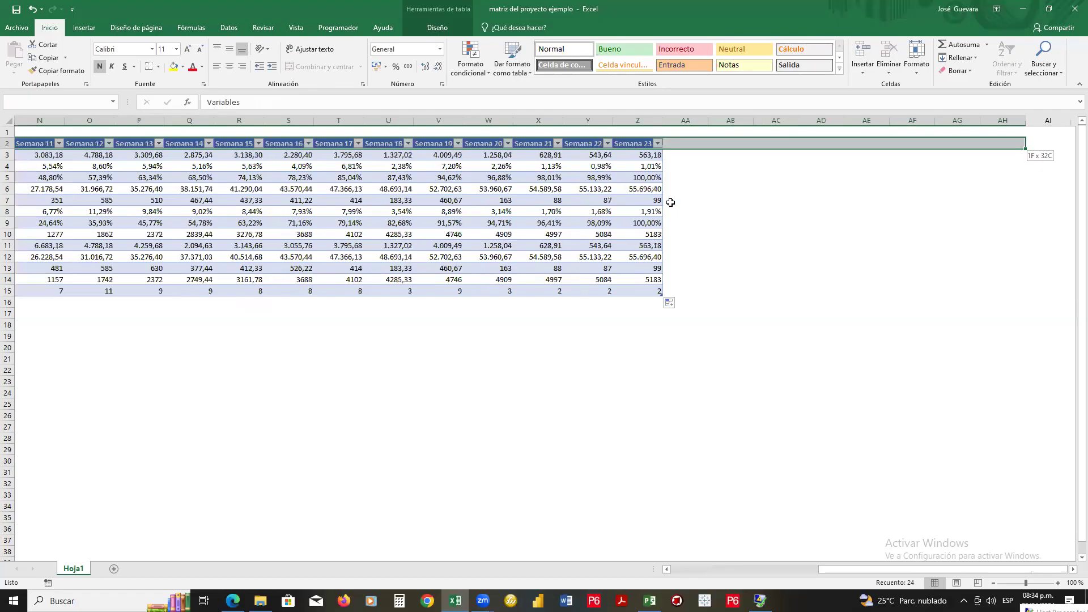
{"action": "key", "text": "shift+Left"}
{"action": "key", "text": "shift+Left"}
{"action": "key", "text": "shift+Left"}
{"action": "key", "text": "shift+Left"}
{"action": "key", "text": "shift+Left"}
{"action": "key", "text": "shift+Left"}
{"action": "key", "text": "shift+Left"}
{"action": "key", "text": "shift+Left"}
{"action": "left_click_drag", "start_coordinate": [848, 569], "coordinate": [842, 570]}
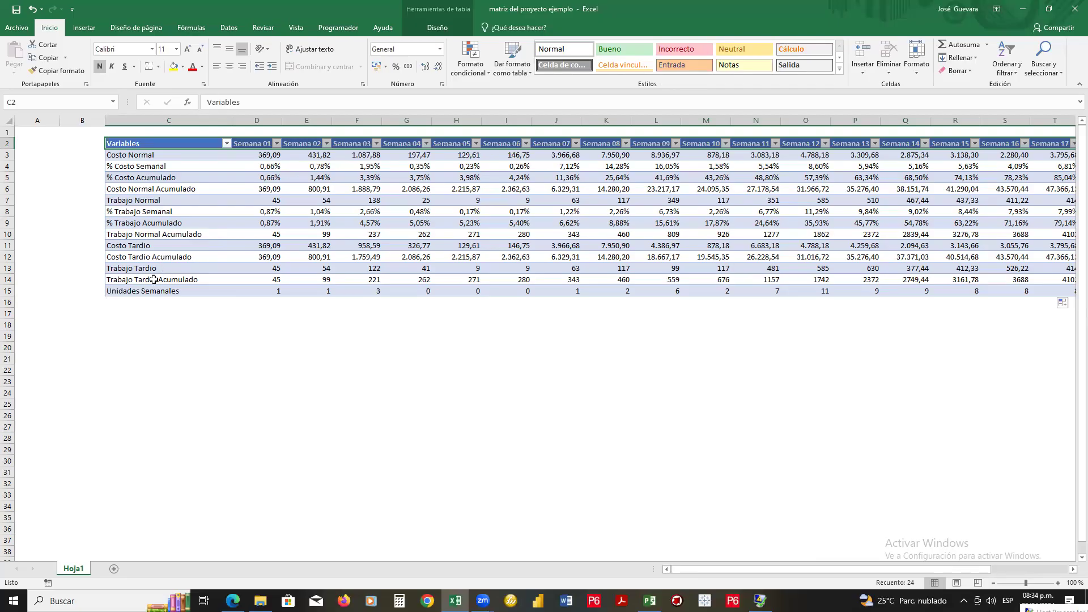
- Add the Trabajo Normal Acumulado and Trabajo Tardio Acumulado rows through Semana 23 to the header selection
{"action": "left_click_drag", "start_coordinate": [190, 235], "coordinate": [992, 235]}
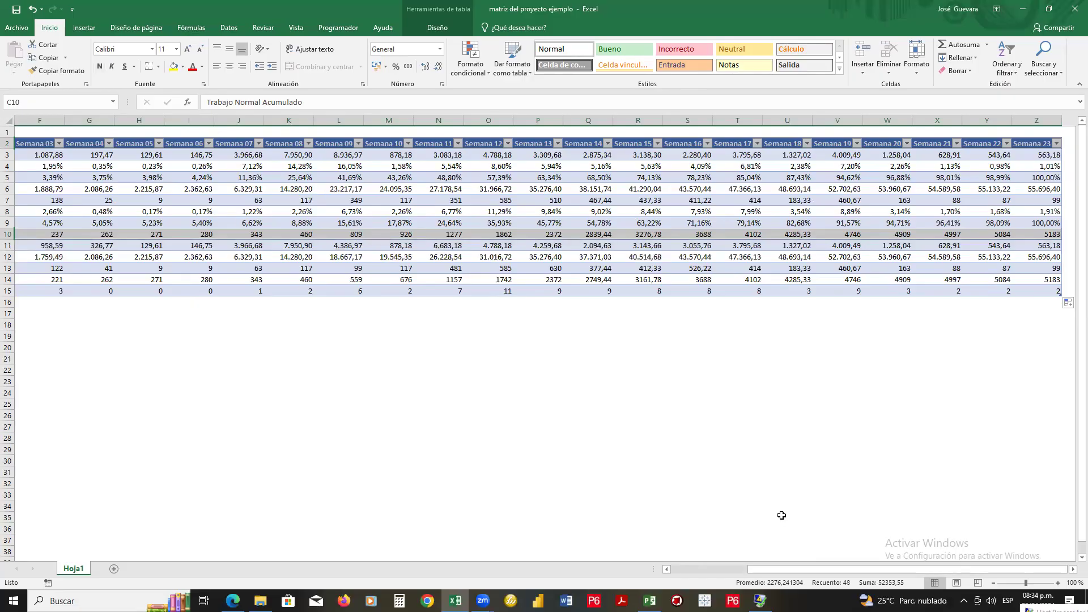
{"action": "scroll", "coordinate": [889, 568], "scroll_direction": "left", "scroll_amount": 5}
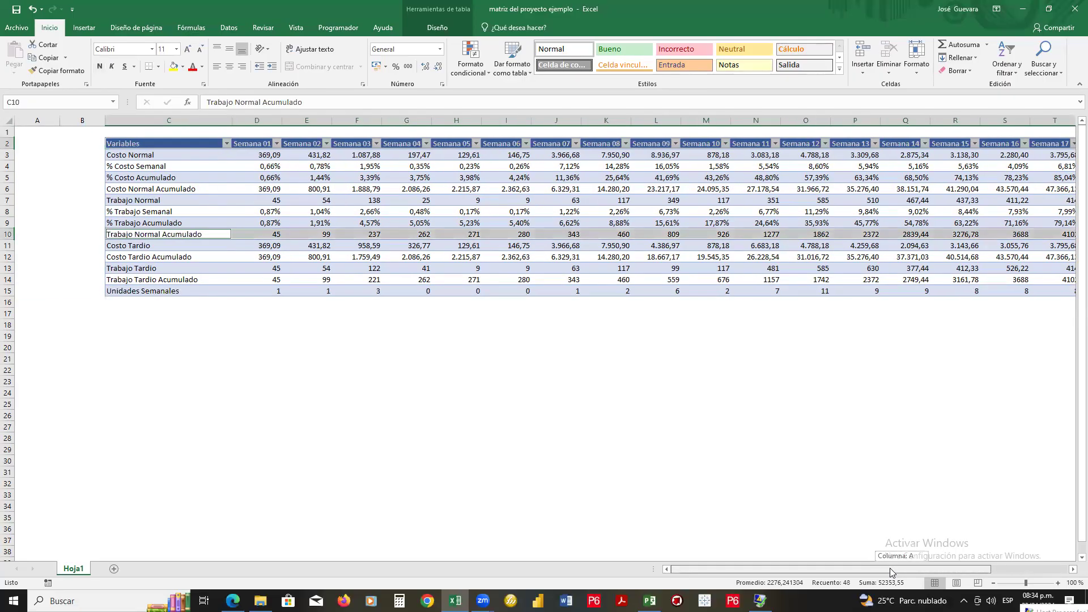
{"action": "left_click", "coordinate": [166, 280], "text": "ctrl"}
{"action": "left_click_drag", "start_coordinate": [531, 290], "coordinate": [998, 276]}
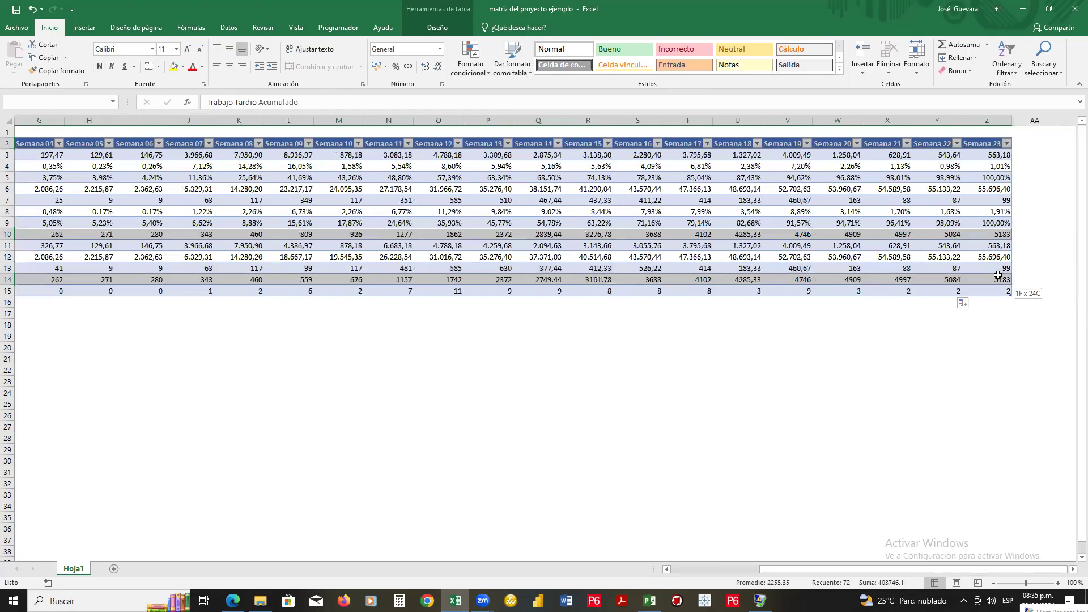
{"action": "left_click_drag", "start_coordinate": [998, 276], "coordinate": [997, 276]}
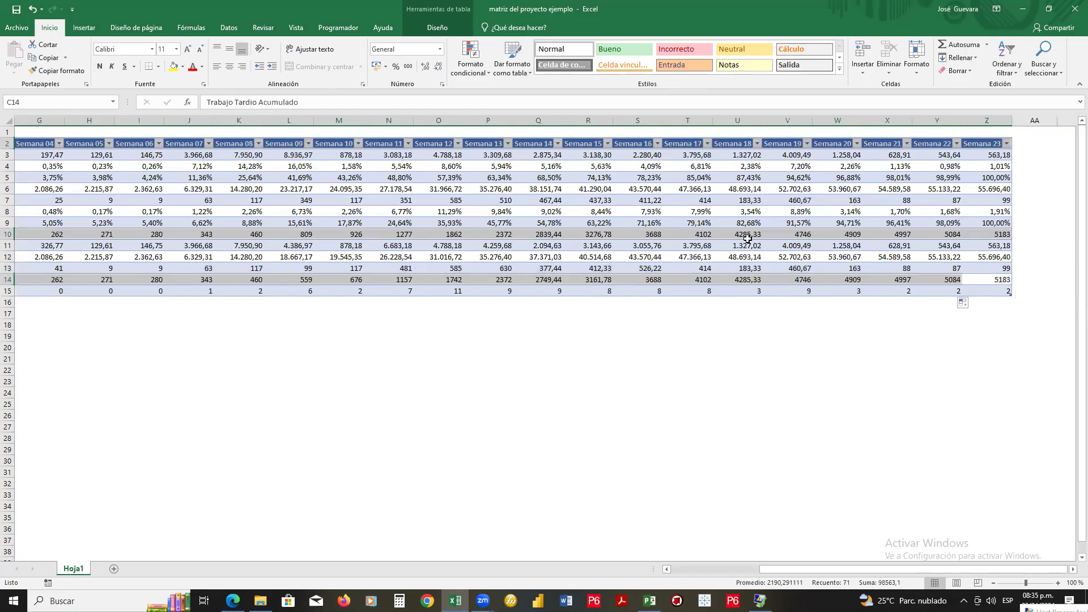
- Try to plot the selected header and accumulated work rows as a line chart with markers, and delete the chart
{"action": "left_click", "coordinate": [85, 28]}
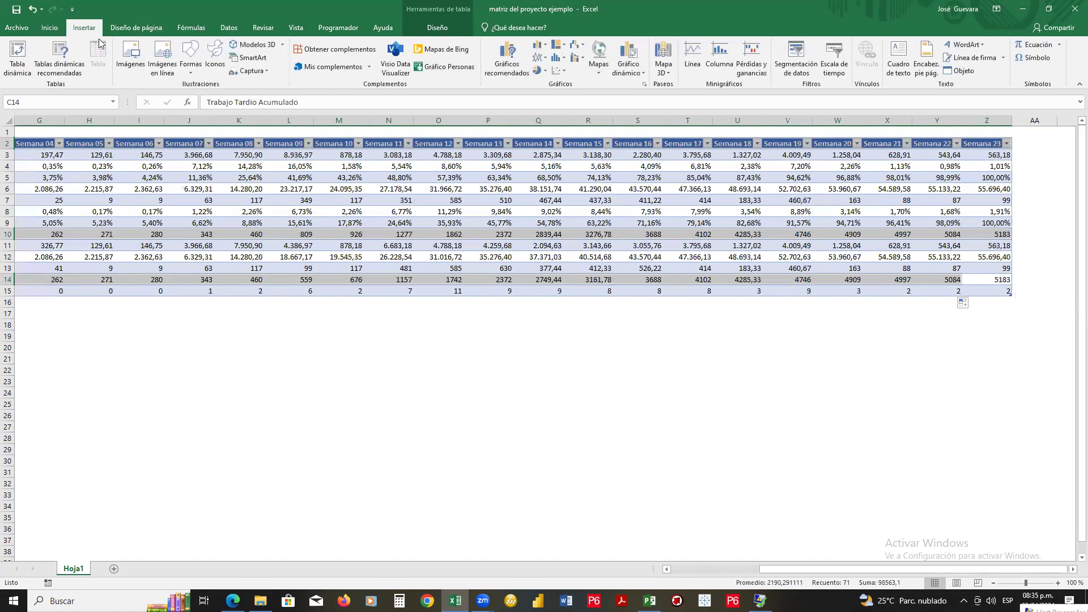
{"action": "left_click", "coordinate": [545, 58]}
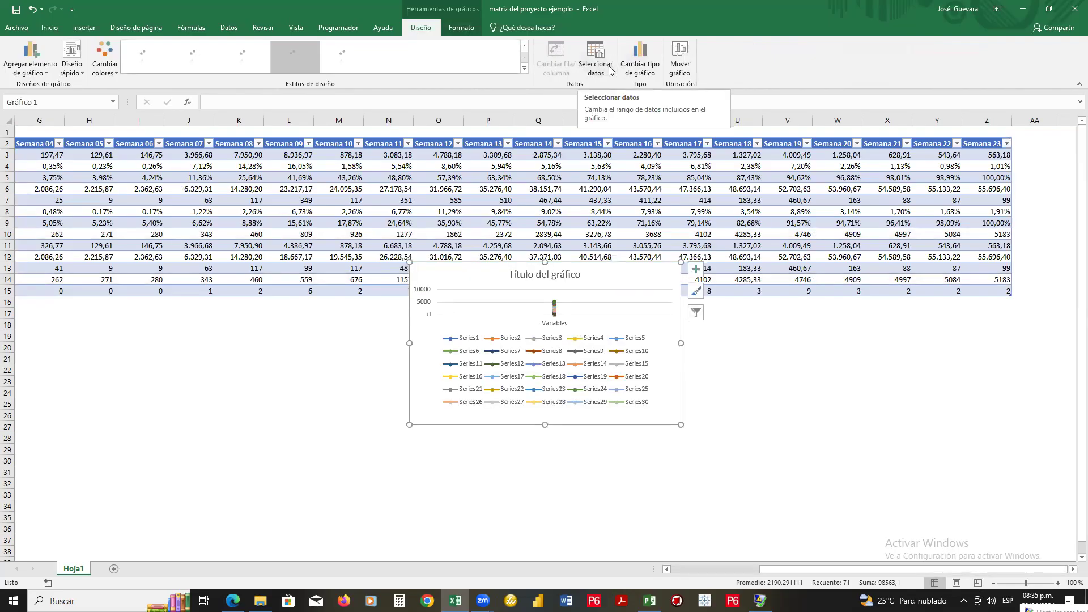
{"action": "left_click_drag", "start_coordinate": [584, 276], "coordinate": [502, 328]}
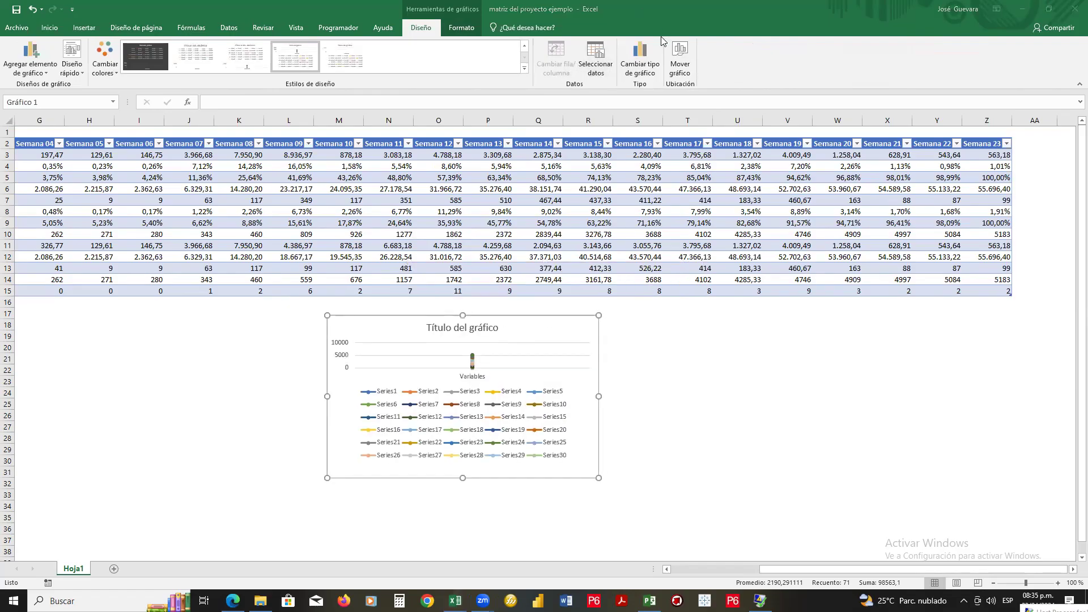
{"action": "left_click", "coordinate": [516, 321]}
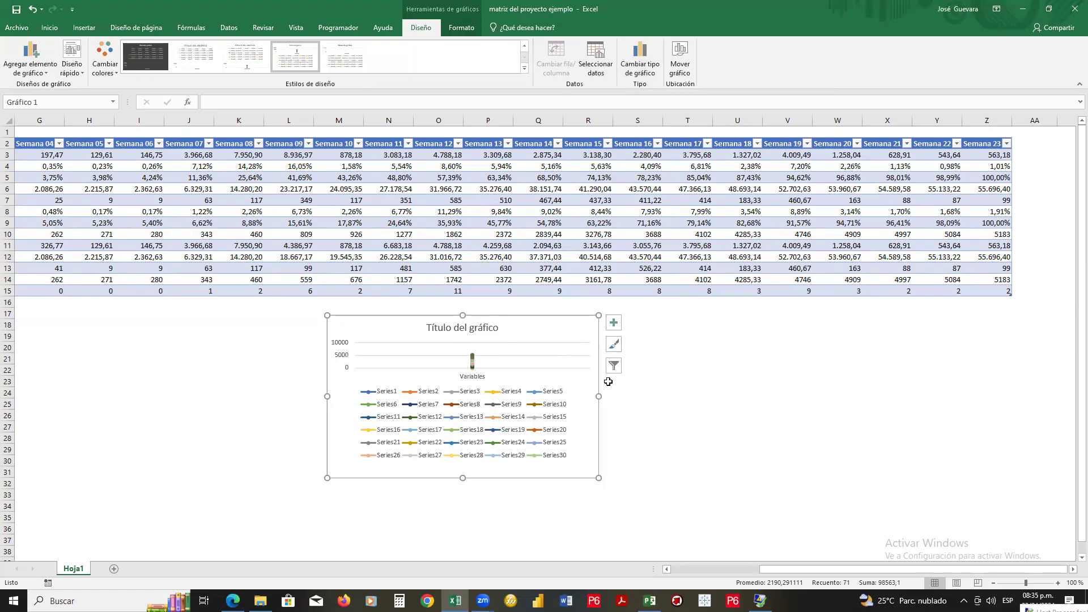
{"action": "key", "text": "Delete"}
{"action": "left_click", "coordinate": [588, 401]}
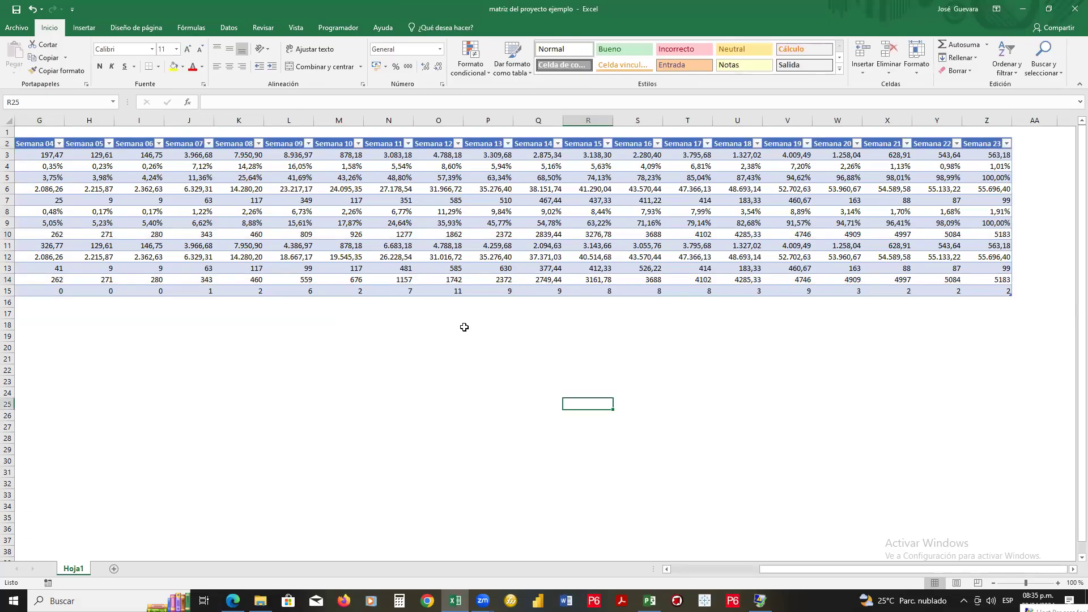
- Select the header cells again, from Variables in C2 to Semana 23 in Z2
{"action": "key", "text": "Up"}
{"action": "key", "text": "Up"}
{"action": "key", "text": "Up"}
{"action": "key", "text": "Up"}
{"action": "key", "text": "Up"}
{"action": "key", "text": "Up"}
{"action": "key", "text": "Up"}
{"action": "key", "text": "Up"}
{"action": "key", "text": "Up"}
{"action": "key", "text": "Up"}
{"action": "key", "text": "Up"}
{"action": "key", "text": "Up"}
{"action": "key", "text": "Up"}
{"action": "key", "text": "Up"}
{"action": "key", "text": "Up"}
{"action": "key", "text": "Up"}
{"action": "key", "text": "Up"}
{"action": "key", "text": "Up"}
{"action": "key", "text": "Up"}
{"action": "key", "text": "Up"}
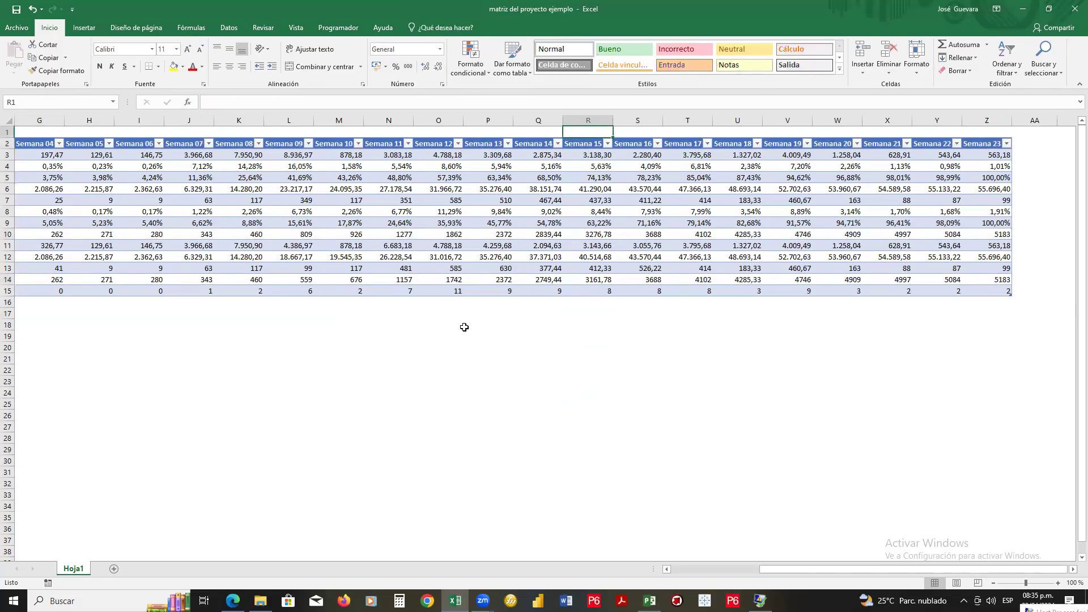
{"action": "key", "text": "Left"}
{"action": "key", "text": "Left"}
{"action": "key", "text": "Left"}
{"action": "key", "text": "Left"}
{"action": "key", "text": "Left"}
{"action": "key", "text": "Left"}
{"action": "key", "text": "Left"}
{"action": "key", "text": "Left"}
{"action": "key", "text": "Left"}
{"action": "key", "text": "Left"}
{"action": "key", "text": "Left"}
{"action": "key", "text": "Left"}
{"action": "key", "text": "Left"}
{"action": "key", "text": "Left"}
{"action": "key", "text": "Left"}
{"action": "key", "text": "Left"}
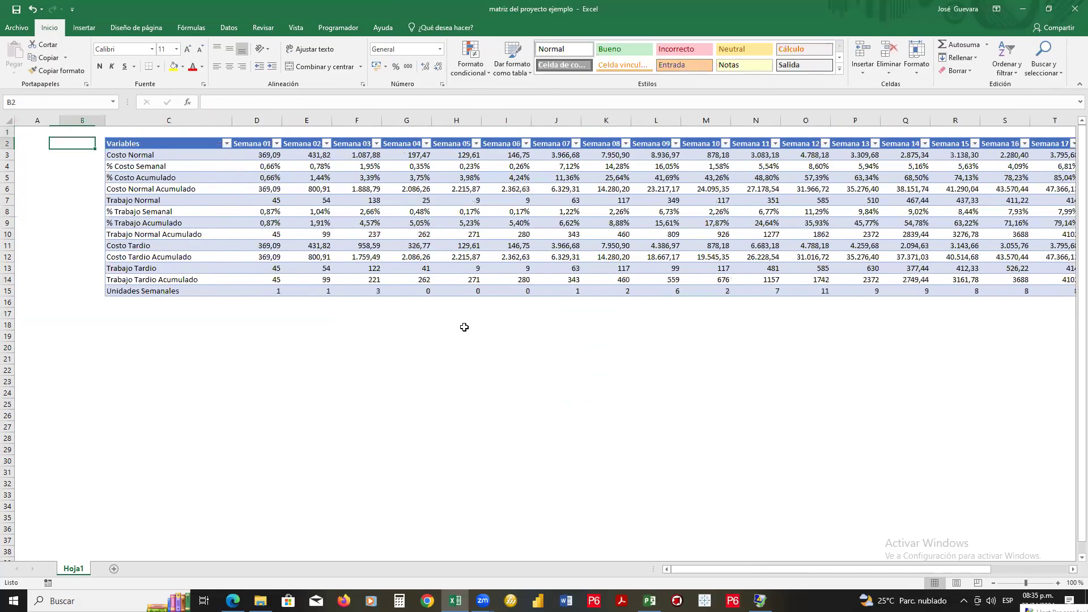
{"action": "key", "text": "Right"}
{"action": "key", "text": "Down"}
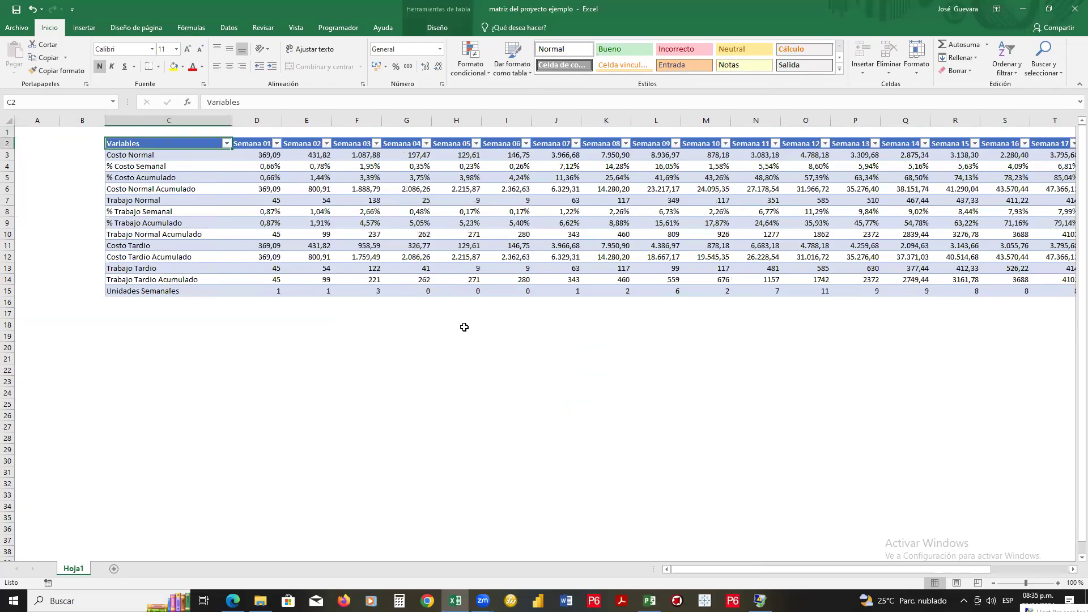
{"action": "key", "text": "shift+Right"}
{"action": "key", "text": "shift+Right"}
{"action": "key", "text": "shift+Right"}
{"action": "key", "text": "shift+Right"}
{"action": "key", "text": "shift+Right"}
{"action": "key", "text": "shift+Right"}
{"action": "key", "text": "shift+Right"}
{"action": "key", "text": "shift+Right"}
{"action": "key", "text": "shift+Right"}
{"action": "key", "text": "shift+Right"}
{"action": "key", "text": "shift+Right"}
{"action": "key", "text": "shift+Right"}
{"action": "key", "text": "shift+Right"}
{"action": "key", "text": "shift+Right"}
{"action": "key", "text": "shift+Right"}
{"action": "key", "text": "shift+Right"}
{"action": "key", "text": "shift+Right"}
{"action": "key", "text": "shift+Right"}
{"action": "key", "text": "shift+Right"}
{"action": "key", "text": "shift+Right"}
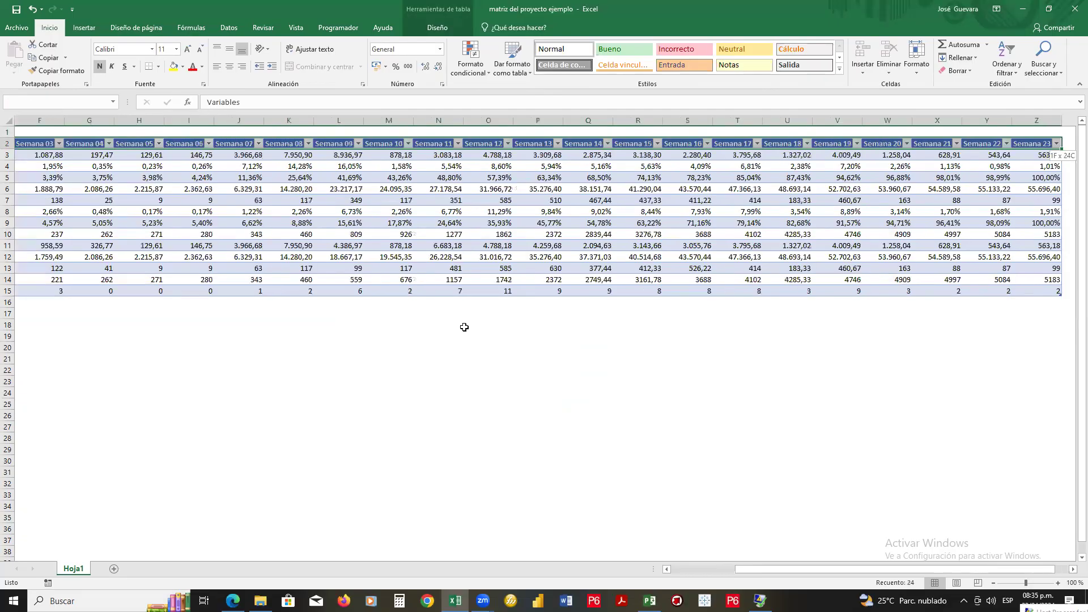
{"action": "scroll", "coordinate": [464, 327], "scroll_direction": "right", "scroll_amount": 6}
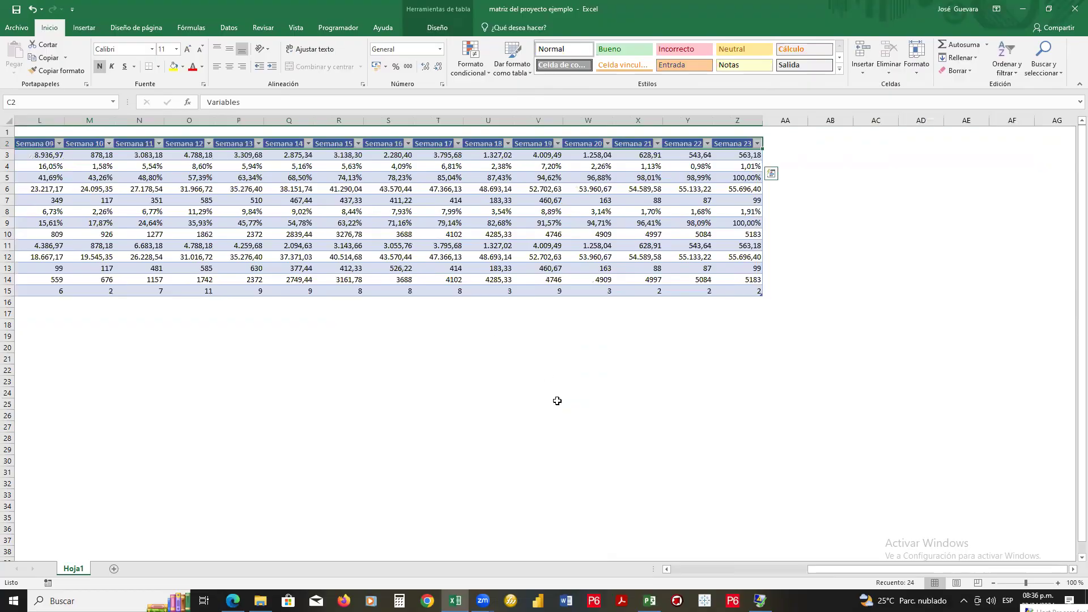
{"action": "left_click_drag", "start_coordinate": [821, 568], "coordinate": [821, 568]}
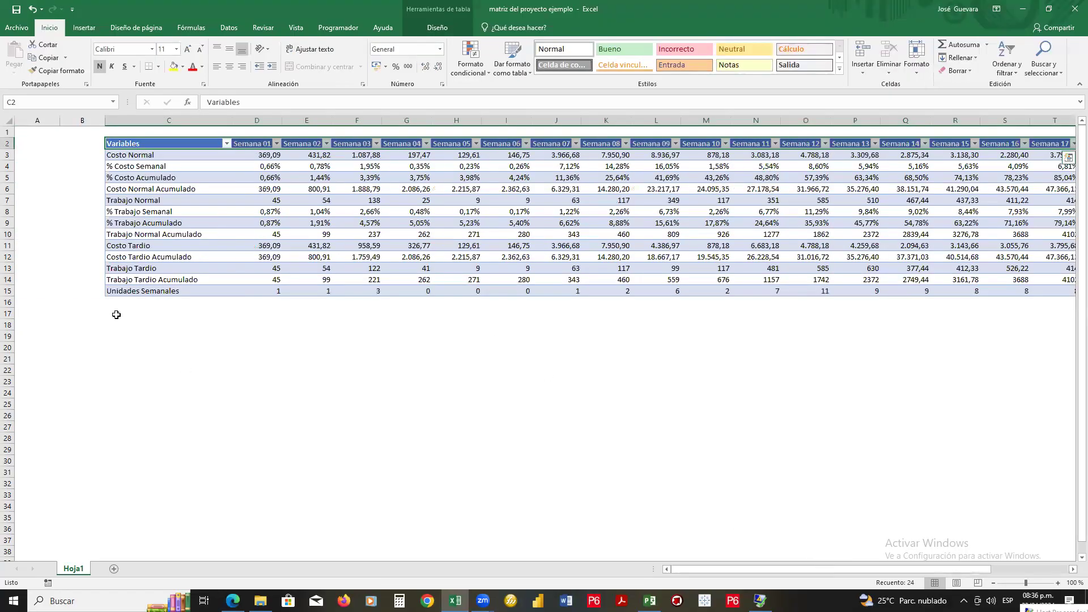
- Insert a line chart with markers from the headers and the Trabajo Normal Acumulado row, with its rows and columns switched
{"action": "left_click_drag", "start_coordinate": [182, 236], "coordinate": [957, 235]}
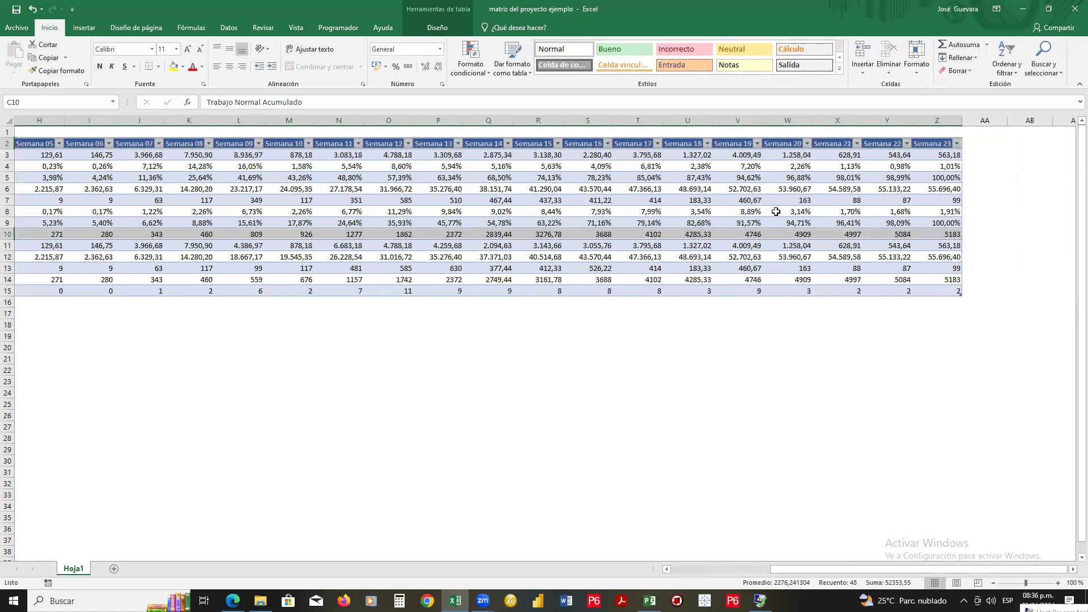
{"action": "left_click", "coordinate": [82, 26]}
{"action": "left_click", "coordinate": [539, 57]}
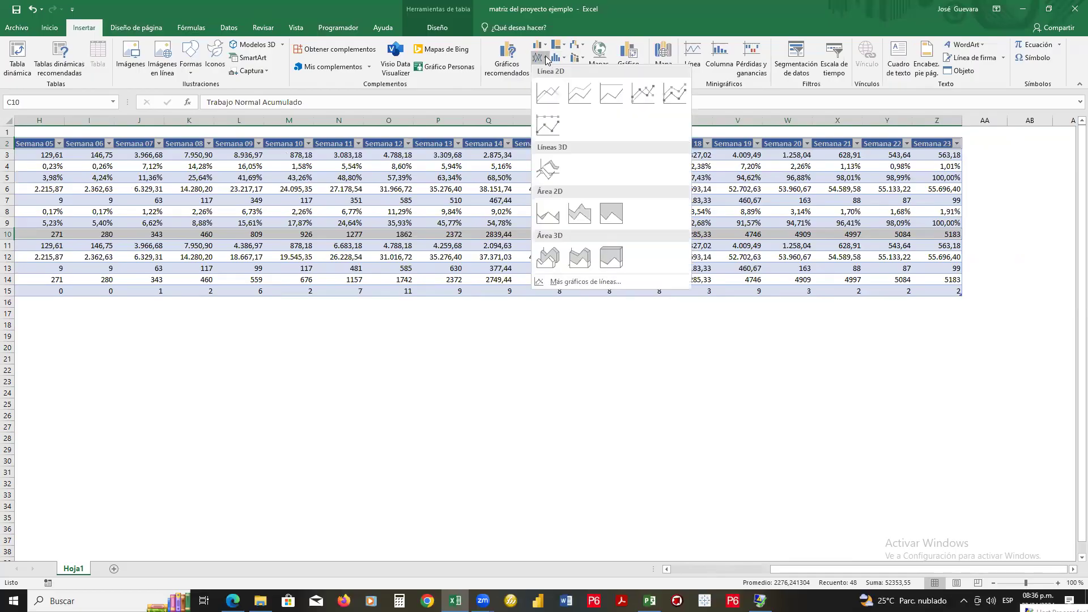
{"action": "left_click", "coordinate": [641, 93]}
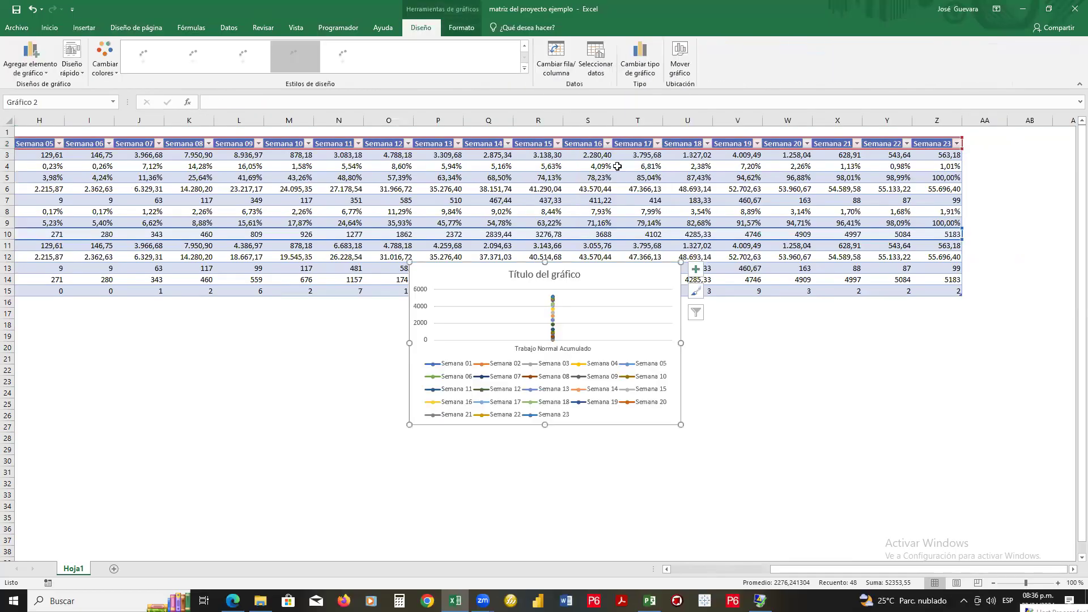
{"action": "left_click", "coordinate": [564, 63]}
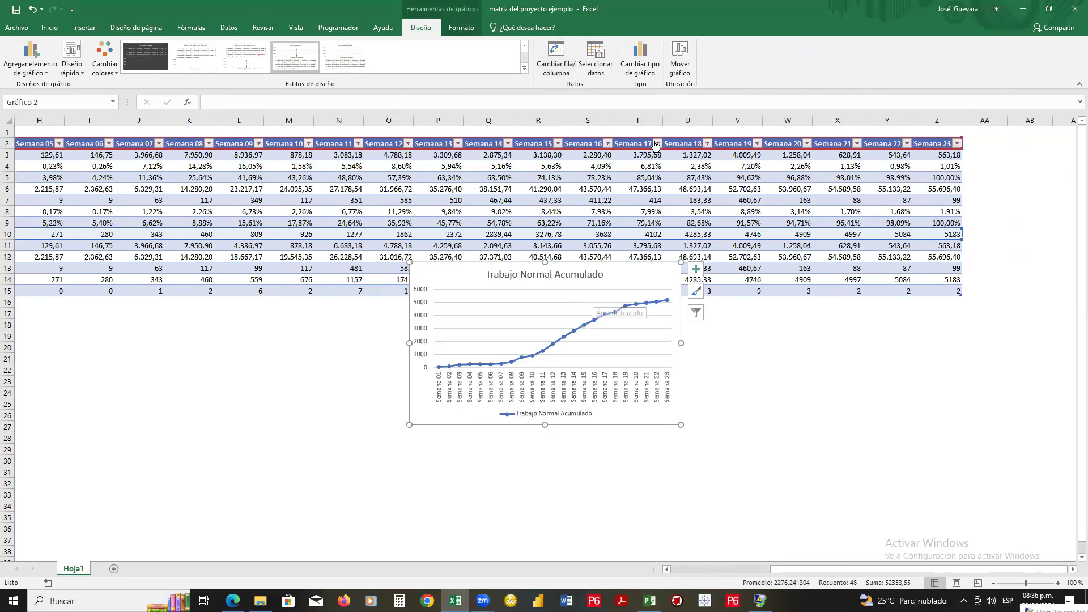
- Add a second chart series named from C14, Trabajo Tardio Acumulado, with the values in D14:Z14
{"action": "left_click", "coordinate": [595, 60]}
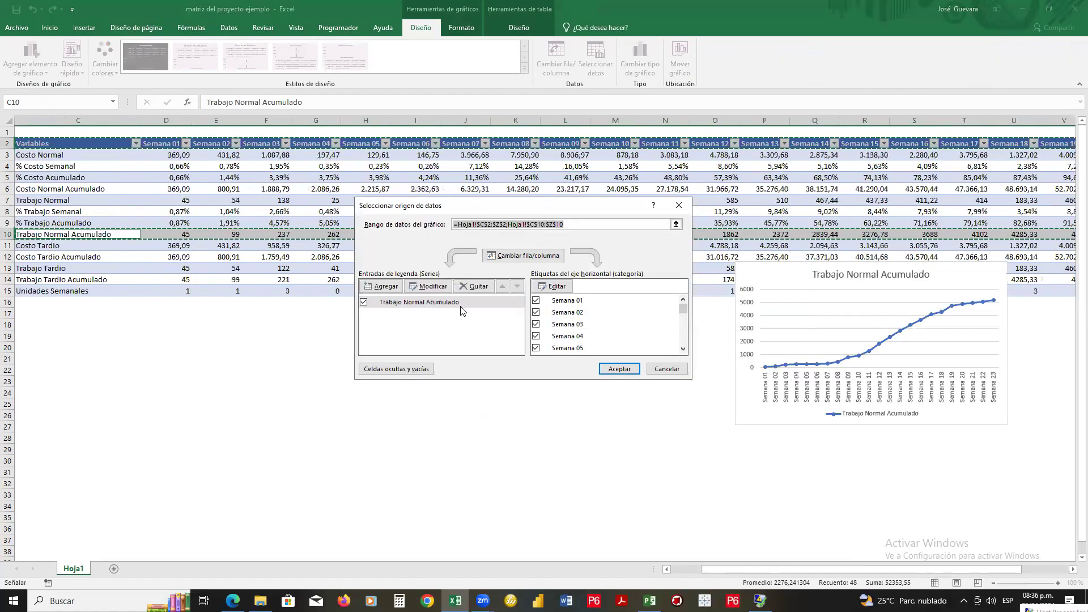
{"action": "left_click", "coordinate": [394, 289]}
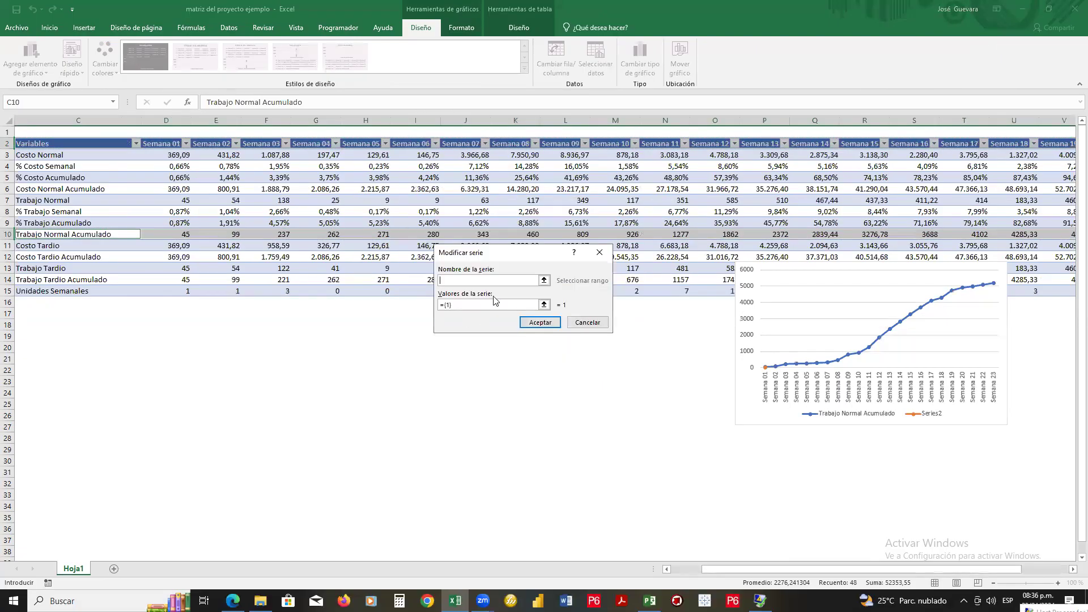
{"action": "left_click_drag", "start_coordinate": [849, 571], "coordinate": [818, 571]}
{"action": "left_click", "coordinate": [164, 279]}
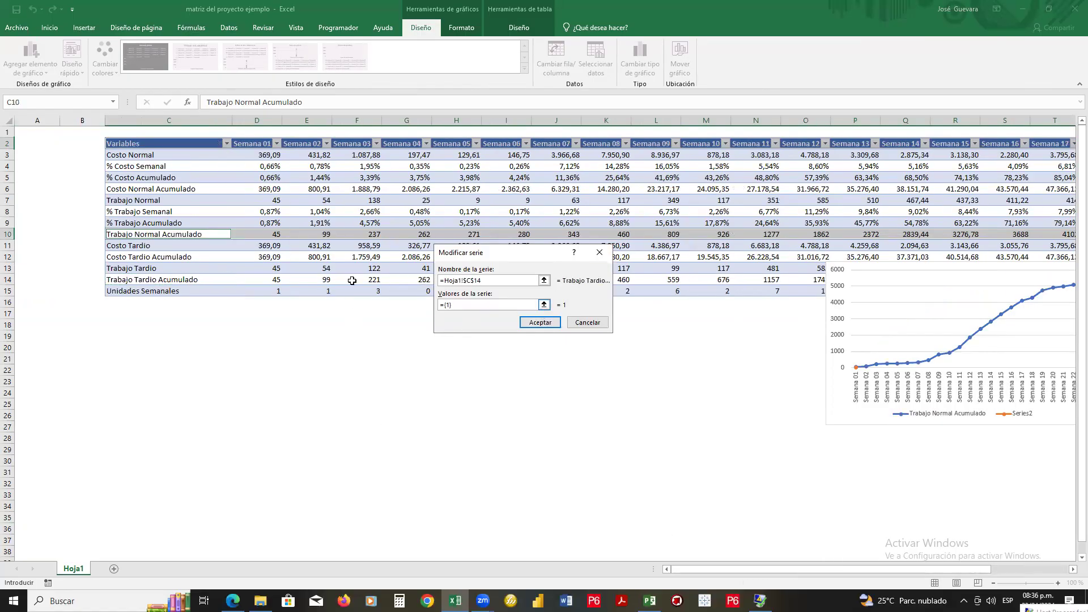
{"action": "left_click", "coordinate": [272, 279]}
{"action": "left_click_drag", "start_coordinate": [479, 289], "coordinate": [972, 299]}
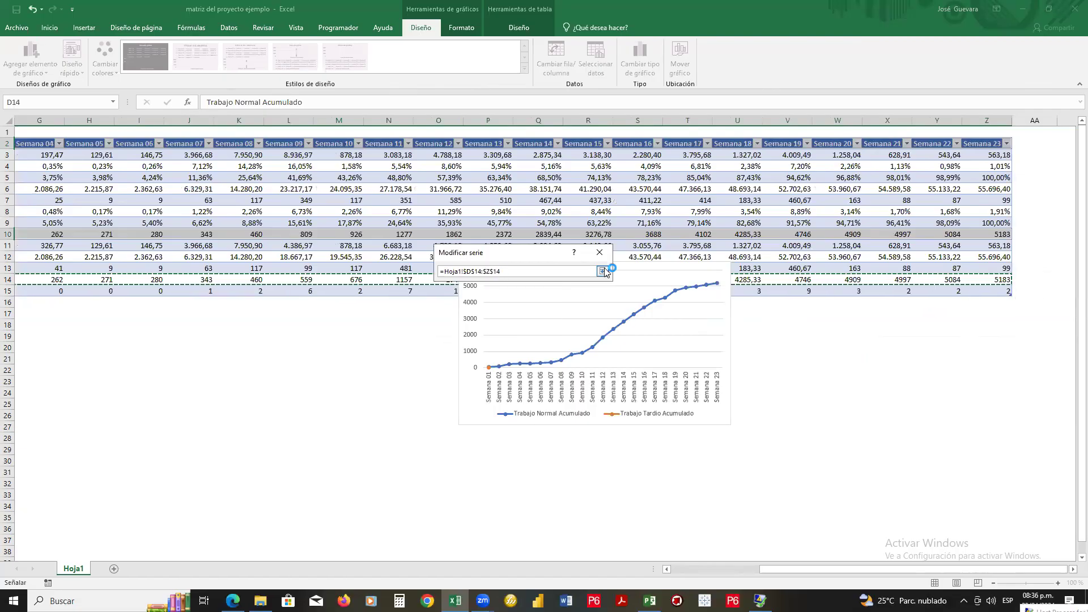
{"action": "left_click", "coordinate": [602, 270]}
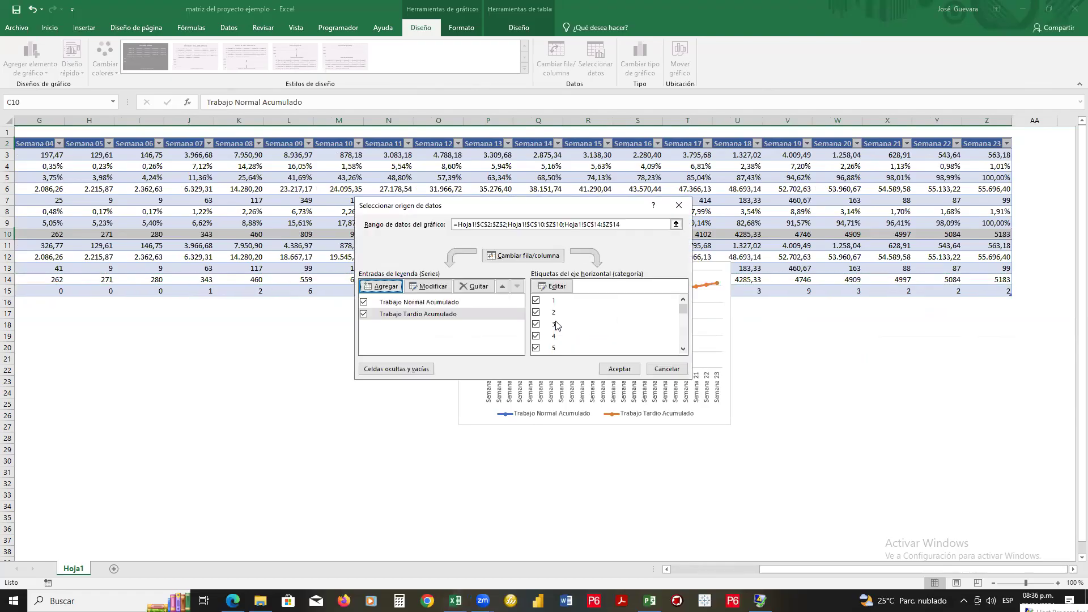
{"action": "left_click", "coordinate": [618, 370]}
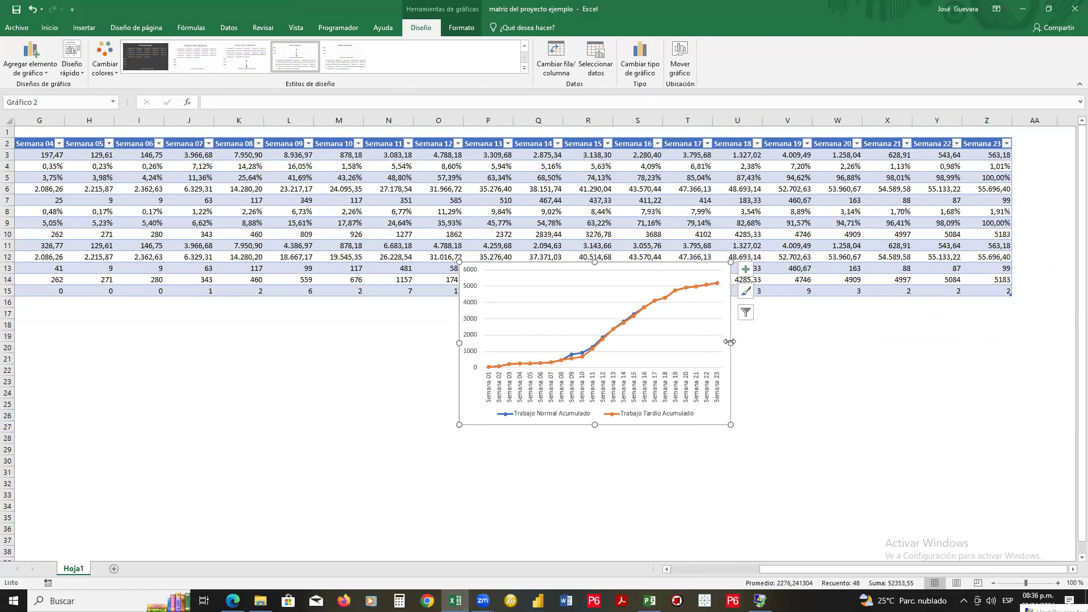
- Enlarge the chart to span about columns L to Y and extend down to about row 32
{"action": "left_click_drag", "start_coordinate": [731, 343], "coordinate": [952, 365]}
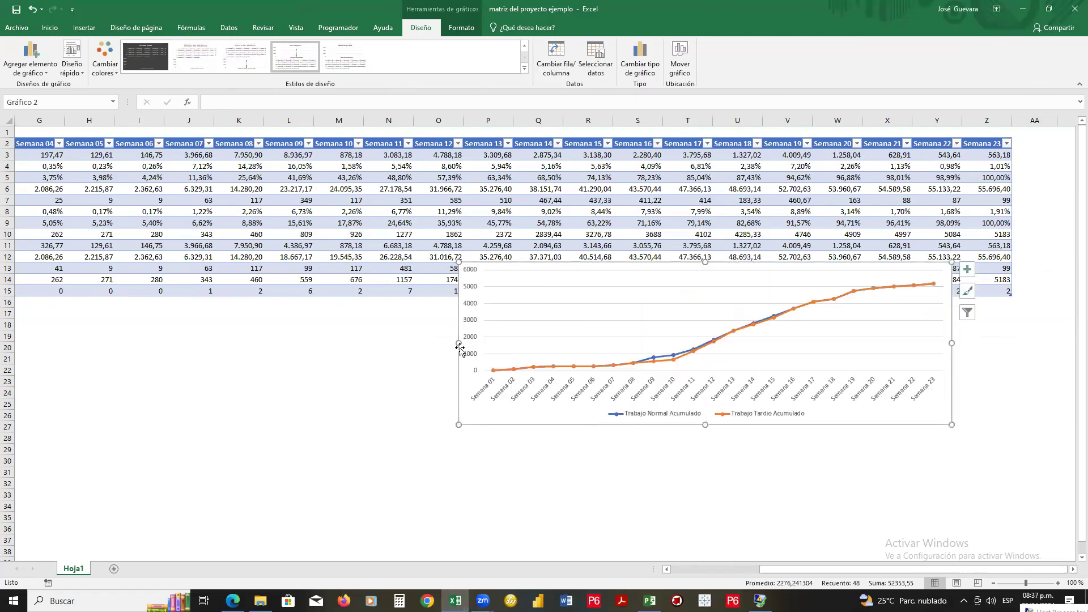
{"action": "left_click_drag", "start_coordinate": [458, 344], "coordinate": [281, 356]}
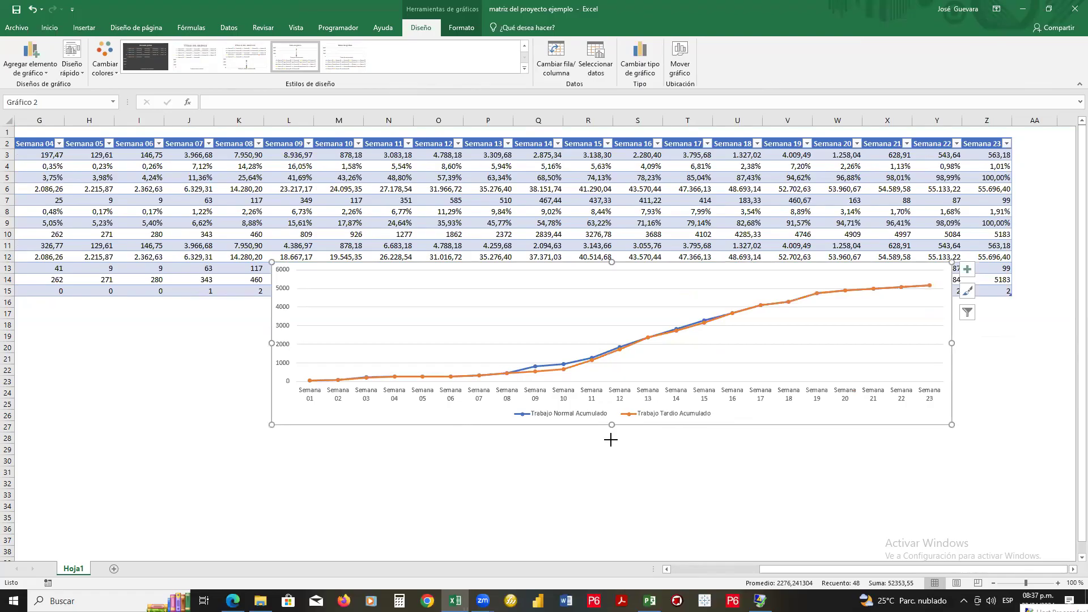
{"action": "left_click_drag", "start_coordinate": [610, 440], "coordinate": [611, 488]}
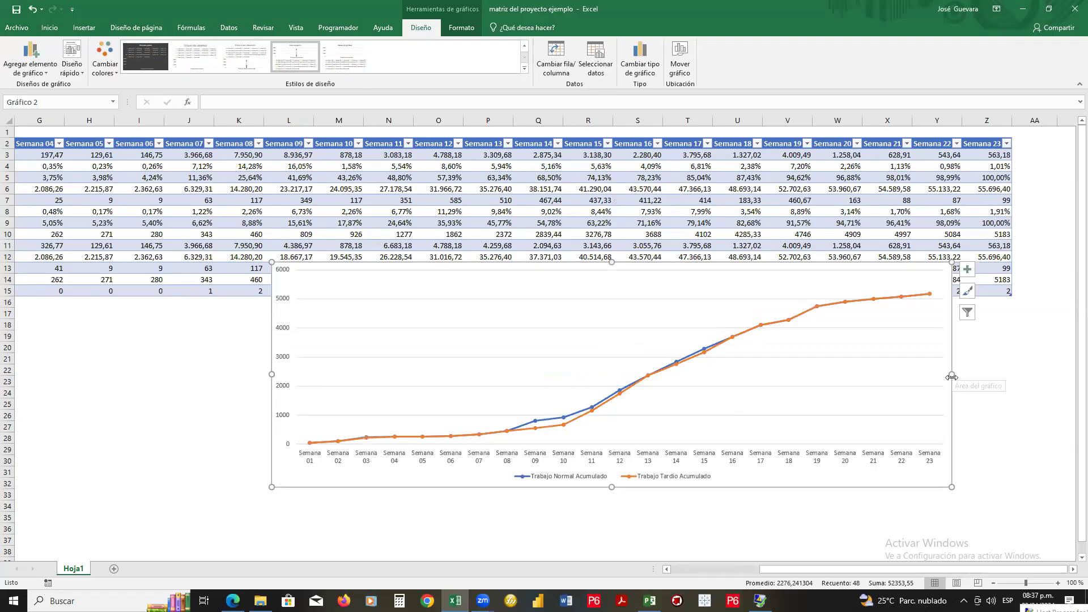
- Narrow the accumulated work chart to end at about column V, and delete the chart from the sheet
{"action": "left_click_drag", "start_coordinate": [950, 377], "coordinate": [787, 384]}
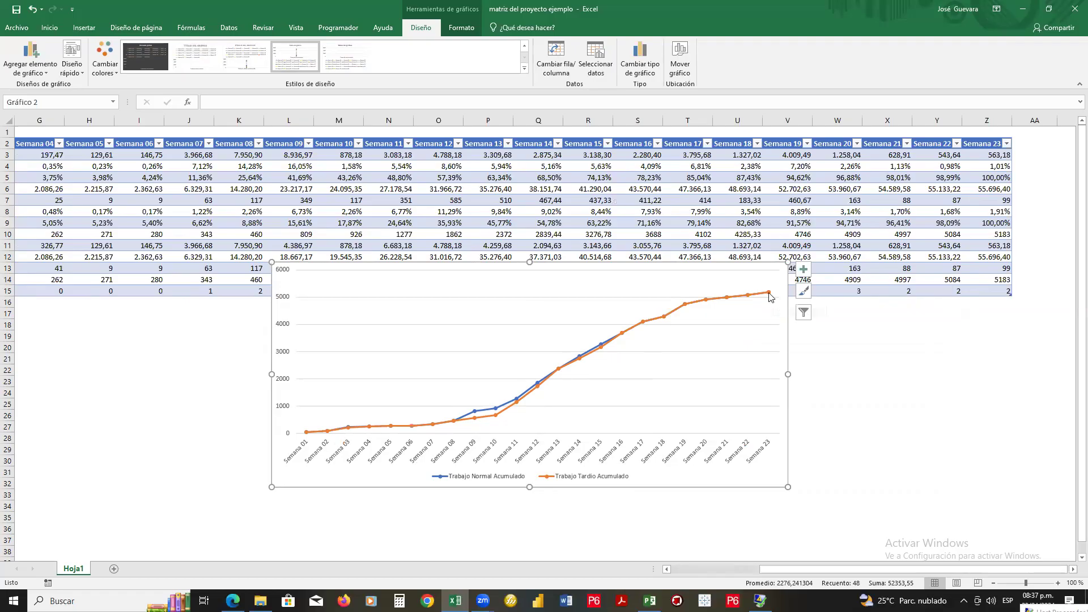
{"action": "mouse_move", "coordinate": [770, 294]}
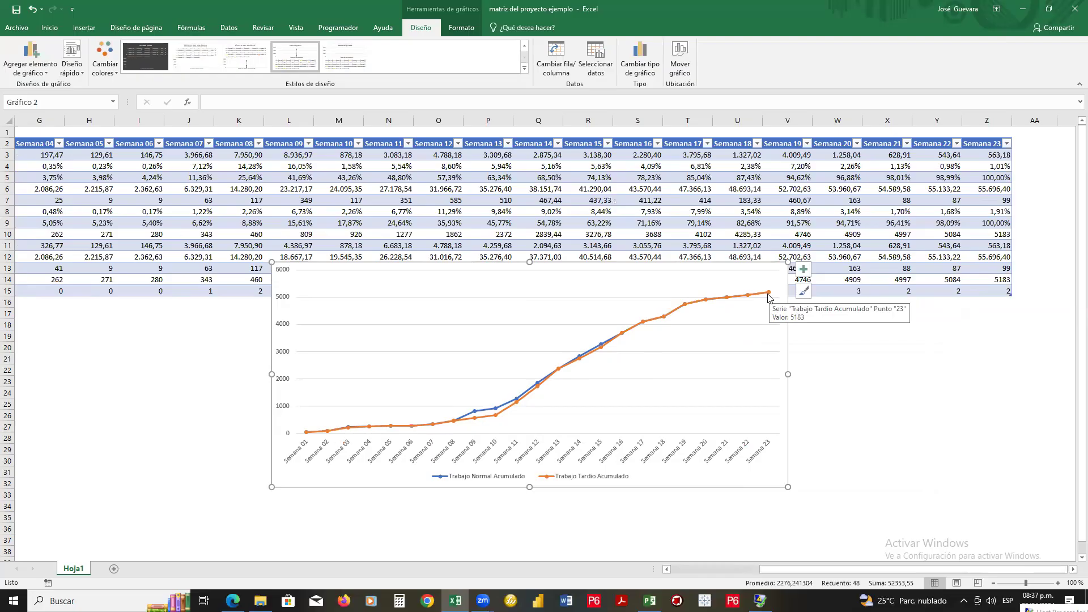
{"action": "key", "text": "Delete"}
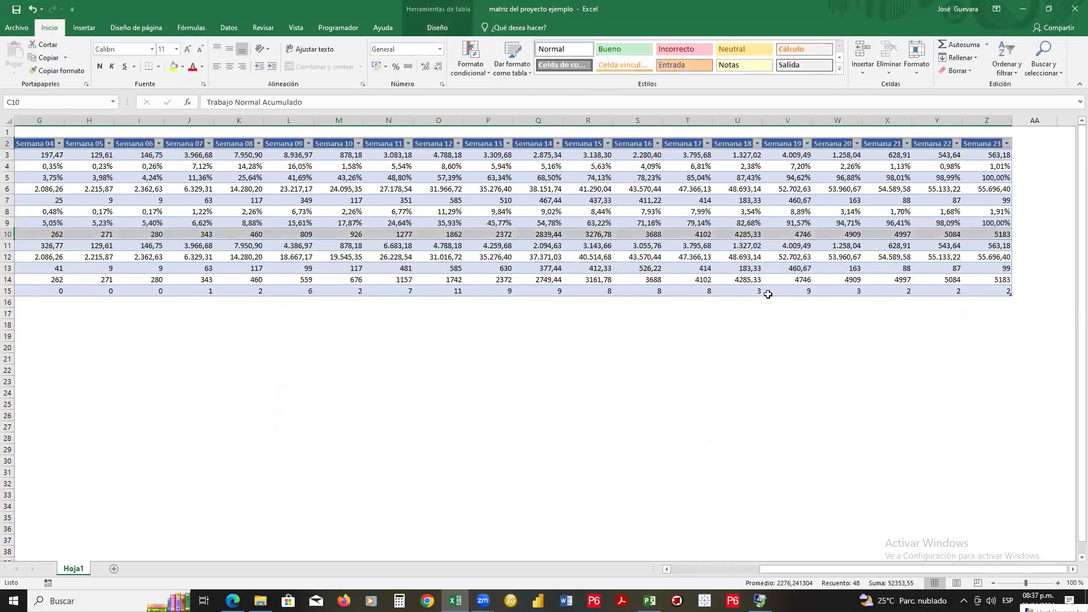
- Add a table row labelled Trabajo Promedio Semanal in C16, directly below Unidades Semanales
{"action": "scroll", "coordinate": [767, 295], "scroll_direction": "left", "scroll_amount": 3}
{"action": "scroll", "coordinate": [768, 294], "scroll_direction": "left", "scroll_amount": 3}
{"action": "key", "text": "Right"}
{"action": "key", "text": "Right"}
{"action": "key", "text": "Down"}
{"action": "key", "text": "Down"}
{"action": "key", "text": "Down"}
{"action": "key", "text": "Down"}
{"action": "key", "text": "Down"}
{"action": "key", "text": "Down"}
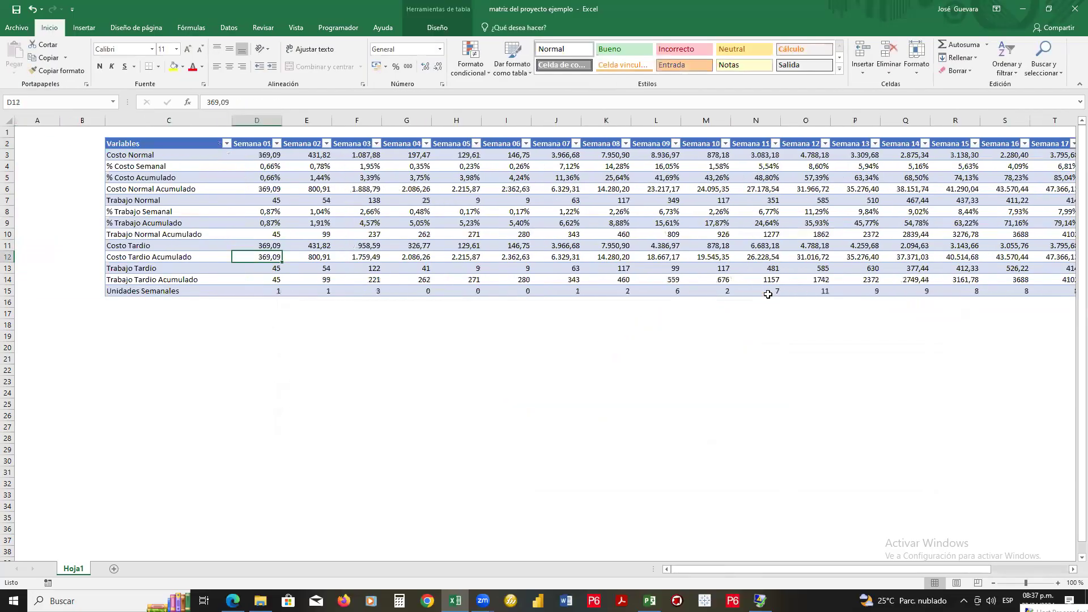
{"action": "key", "text": "Left"}
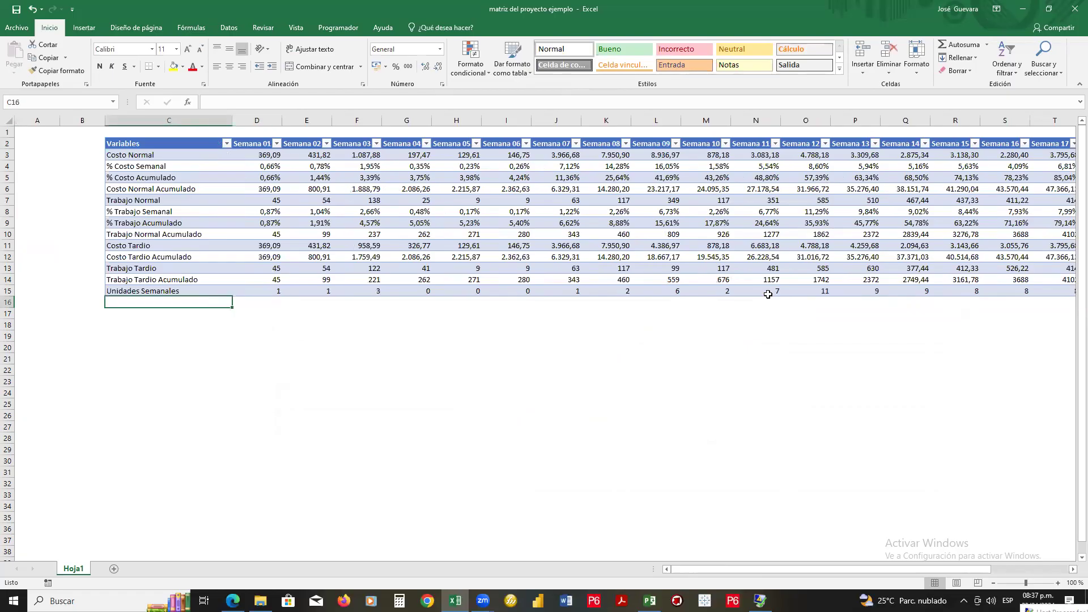
{"action": "type", "text": "T"}
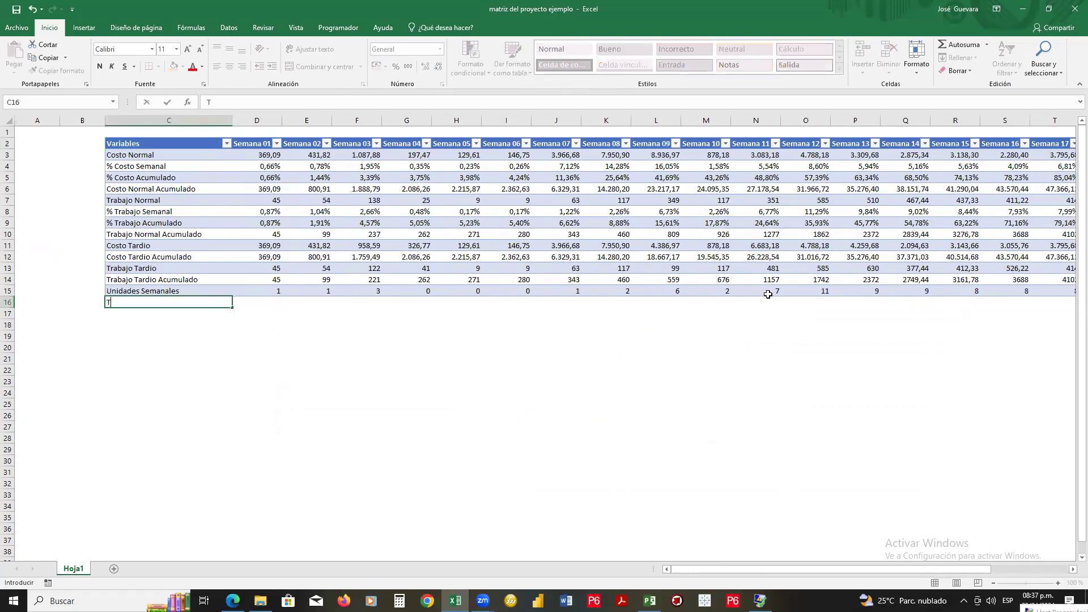
{"action": "type", "text": "rabajo Promedio Semana"}
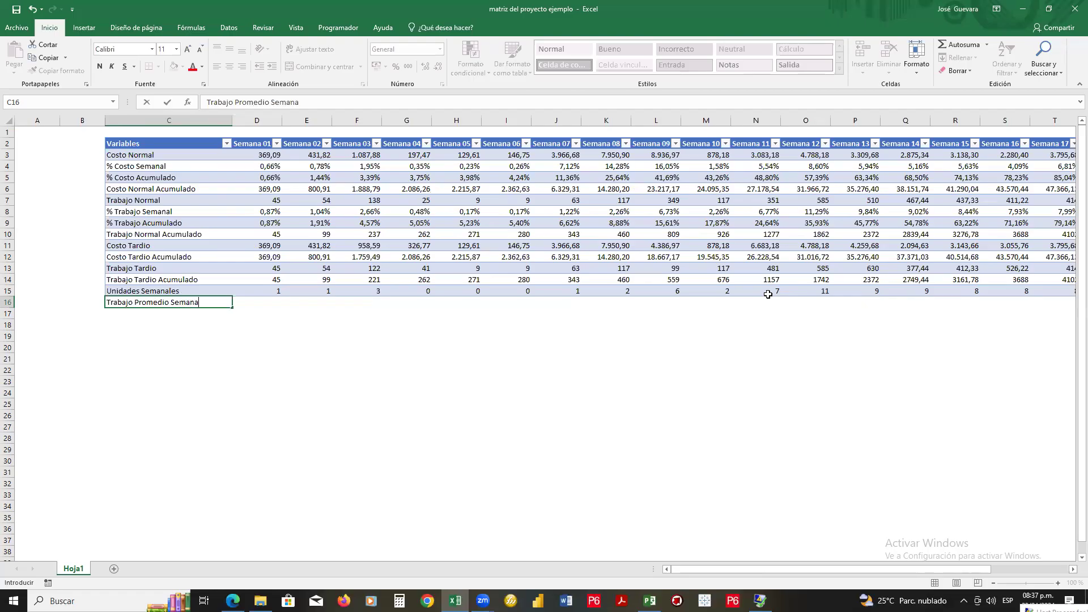
{"action": "type", "text": "l"}
{"action": "key", "text": "Tab"}
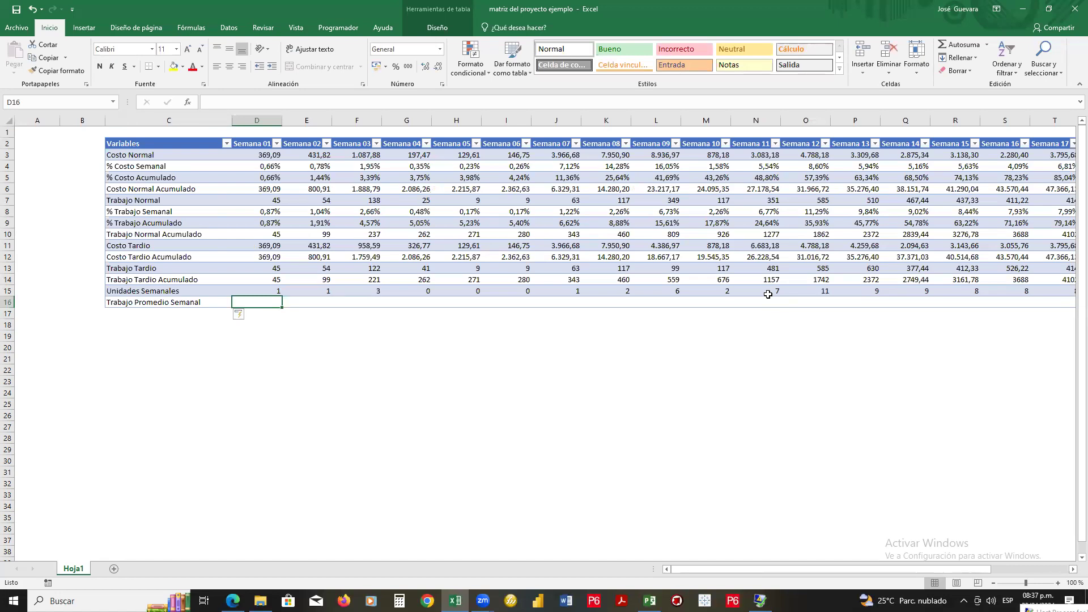
- Calculate the average of normal and late work for Semana 01 in D16 with the formula =(D7+D13)/2
{"action": "type", "text": "="}
{"action": "key", "text": "Up"}
{"action": "key", "text": "Up"}
{"action": "key", "text": "Up"}
{"action": "key", "text": "Up"}
{"action": "key", "text": "Up"}
{"action": "key", "text": "Up"}
{"action": "key", "text": "Up"}
{"action": "key", "text": "Up"}
{"action": "key", "text": "Up"}
{"action": "key", "text": "Up"}
{"action": "key", "text": "Up"}
{"action": "key", "text": "Up"}
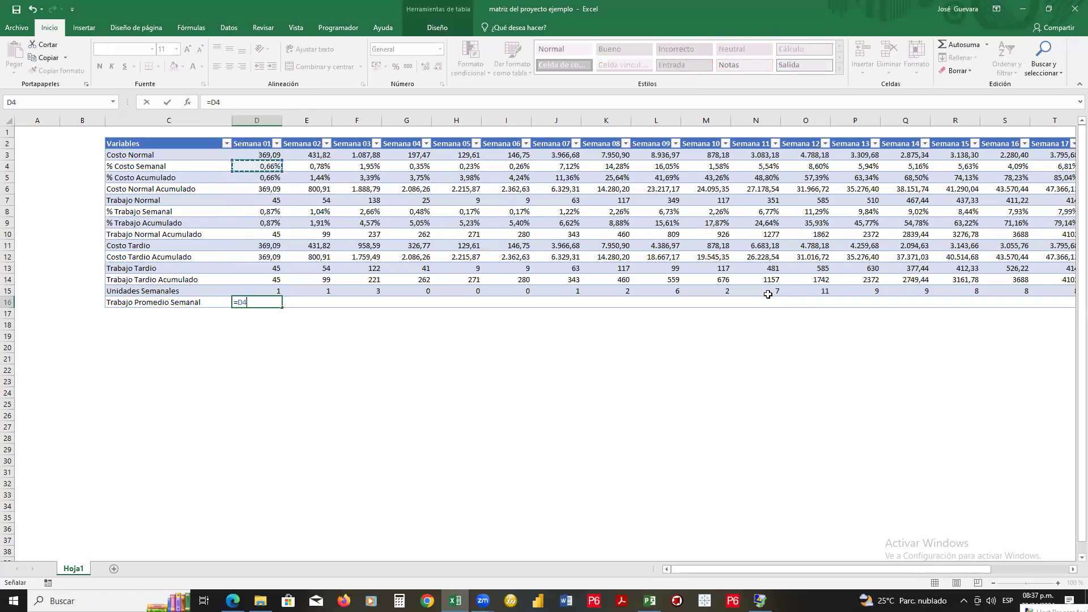
{"action": "key", "text": "Down"}
{"action": "key", "text": "Down"}
{"action": "key", "text": "Down"}
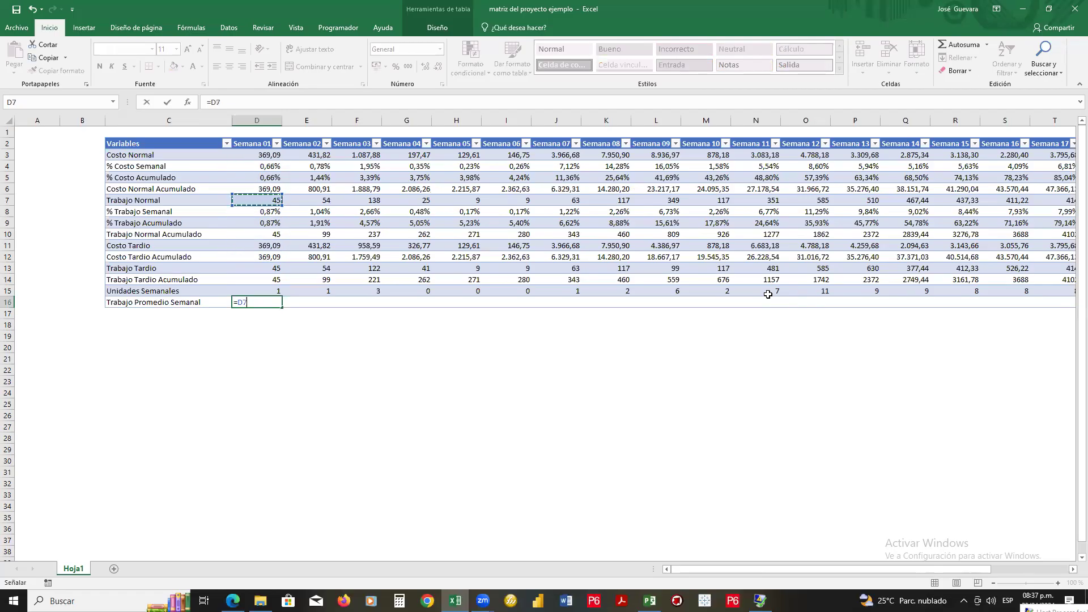
{"action": "type", "text": "+"}
{"action": "left_click", "coordinate": [276, 267]}
{"action": "key", "text": "F2"}
{"action": "type", "text": ")"}
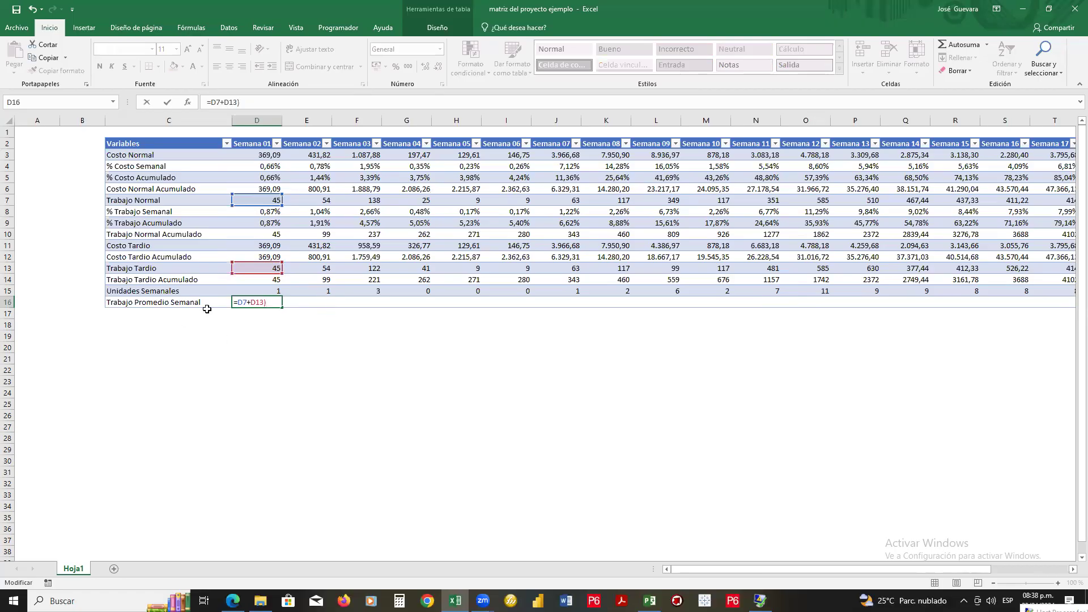
{"action": "left_click", "coordinate": [238, 303]}
{"action": "type", "text": ")"}
{"action": "key", "text": "BackSpace"}
{"action": "type", "text": "="}
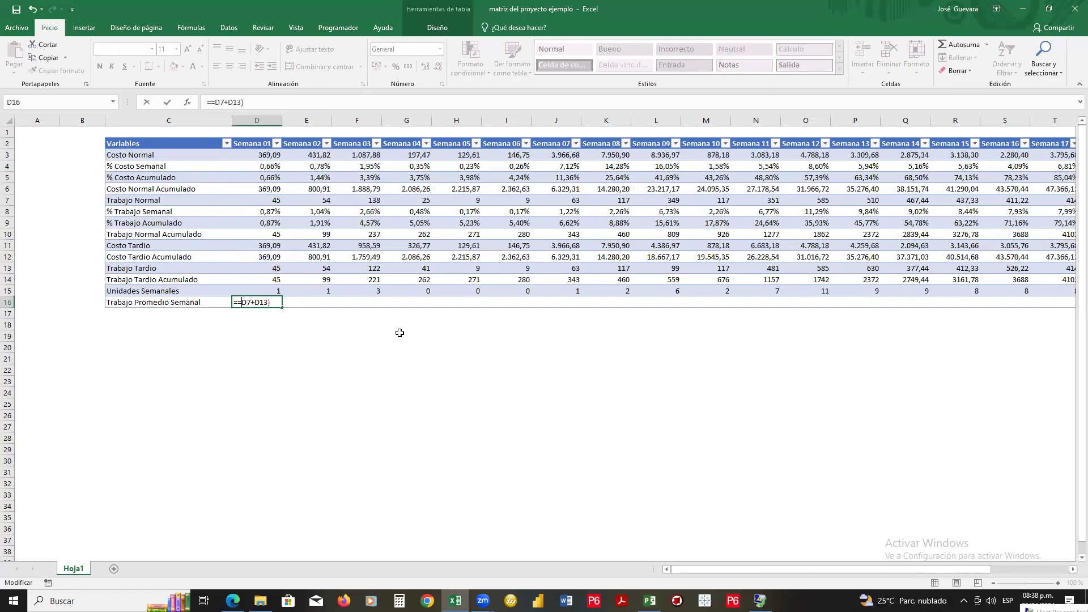
{"action": "key", "text": "BackSpace"}
{"action": "type", "text": "("}
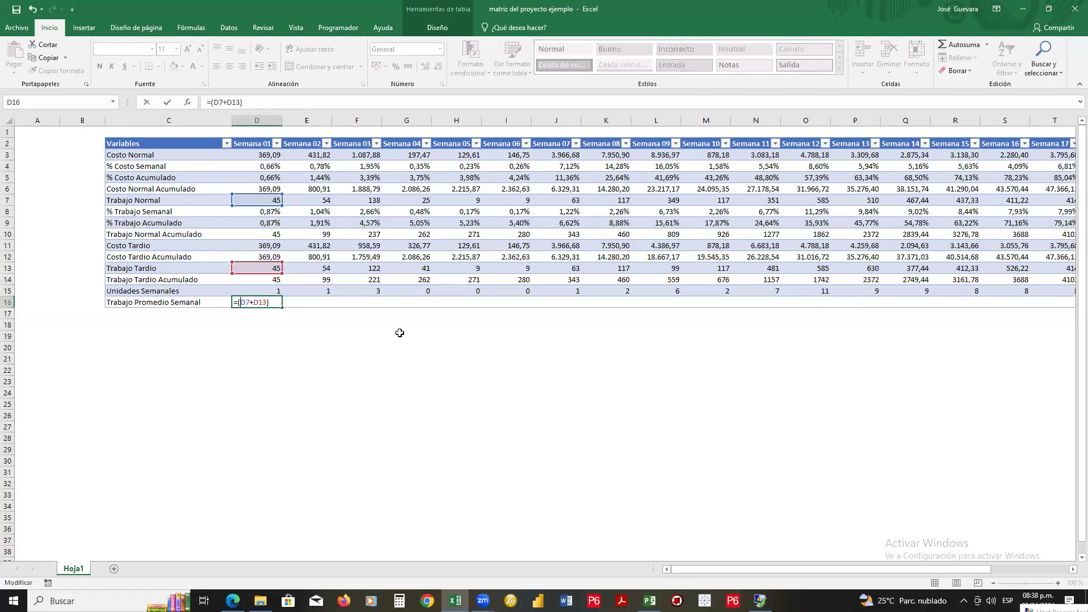
{"action": "type", "text": "/2"}
{"action": "key", "text": "Return"}
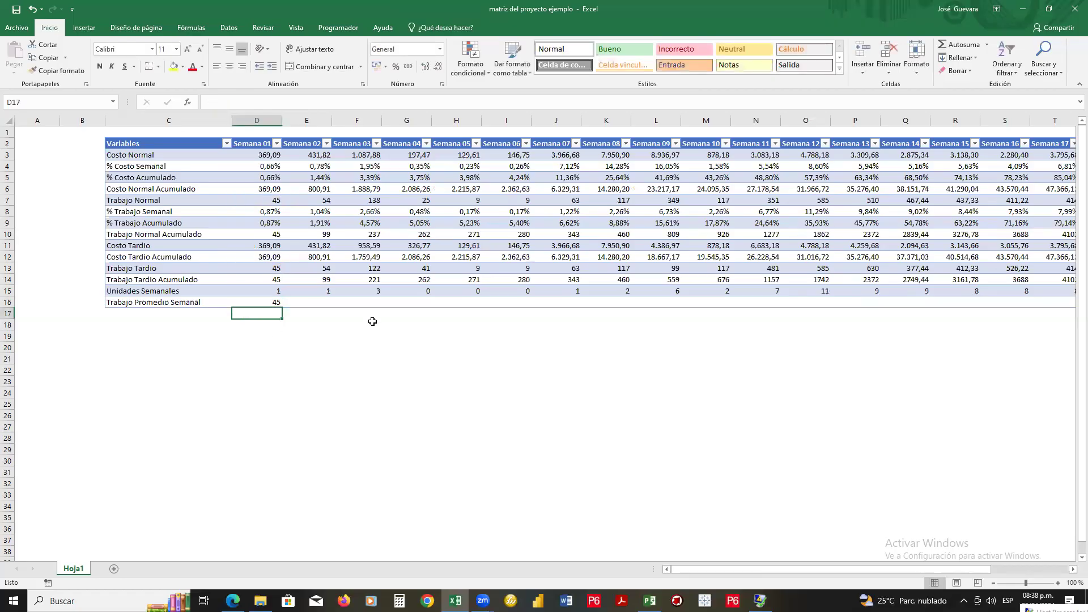
- Fill the weekly average formula from D16 across to Semana 23 in Z16
{"action": "key", "text": "Up"}
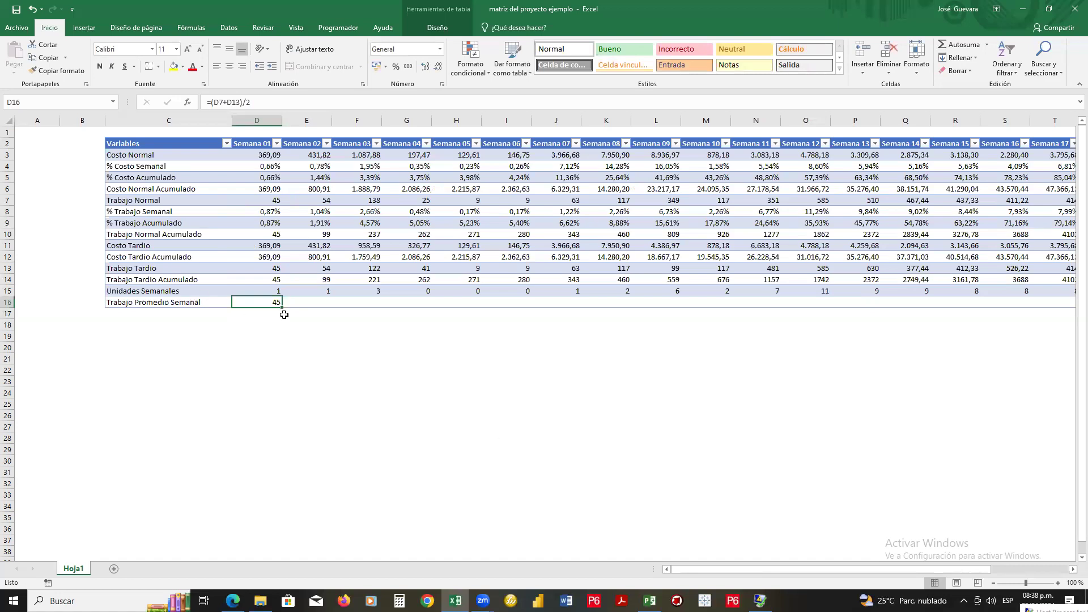
{"action": "left_click_drag", "start_coordinate": [281, 308], "coordinate": [282, 308]}
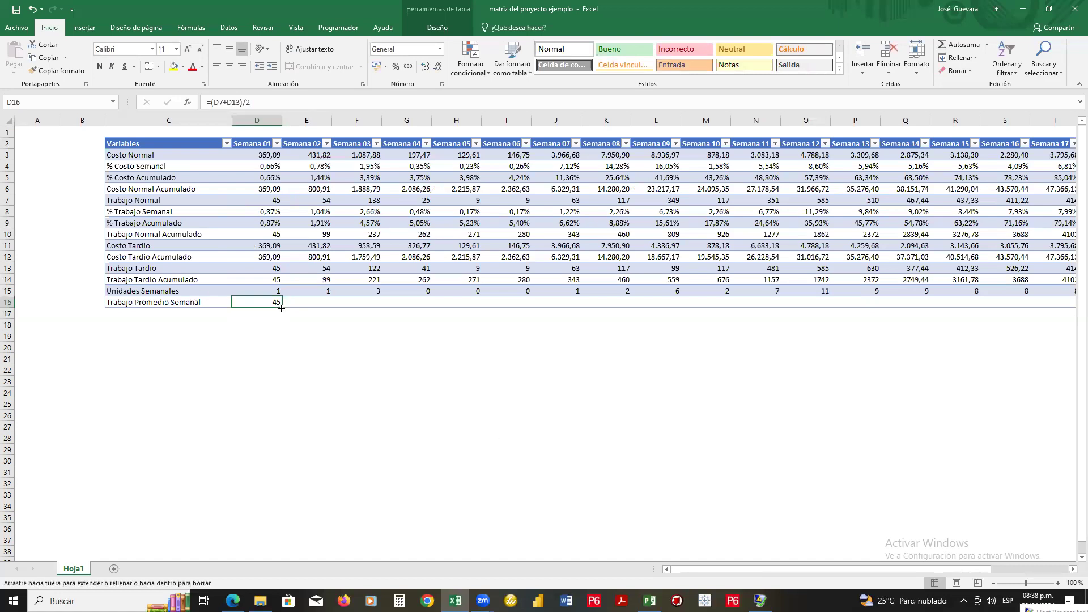
{"action": "left_click_drag", "start_coordinate": [748, 312], "coordinate": [893, 387]}
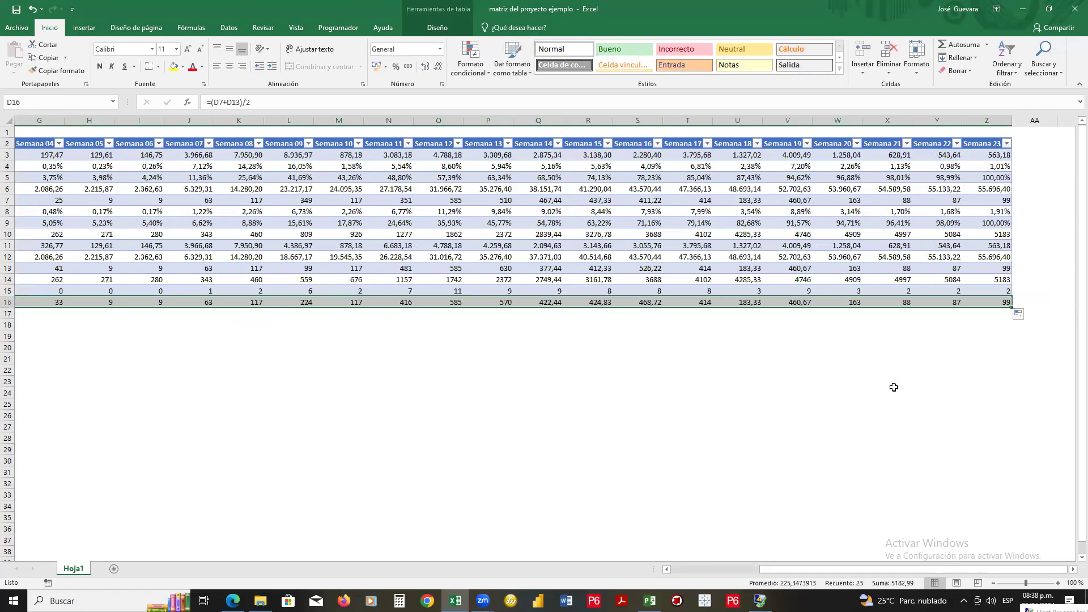
- Check the filled weekly averages against the Trabajo Normal and Trabajo Tardio rows around Semana 13 and Semana 14
{"action": "key", "text": "Left"}
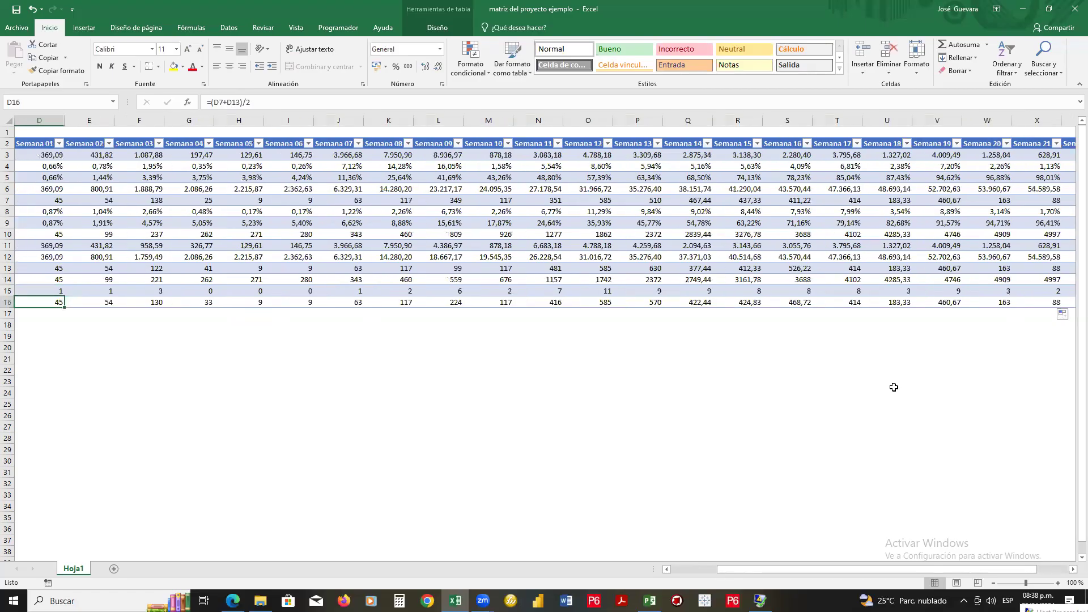
{"action": "key", "text": "Right"}
{"action": "key", "text": "Right"}
{"action": "key", "text": "Right"}
{"action": "key", "text": "Right"}
{"action": "key", "text": "Right"}
{"action": "key", "text": "Right"}
{"action": "key", "text": "Right"}
{"action": "key", "text": "Right"}
{"action": "key", "text": "Right"}
{"action": "key", "text": "Right"}
{"action": "key", "text": "Right"}
{"action": "key", "text": "Right"}
{"action": "key", "text": "Right"}
{"action": "key", "text": "Right"}
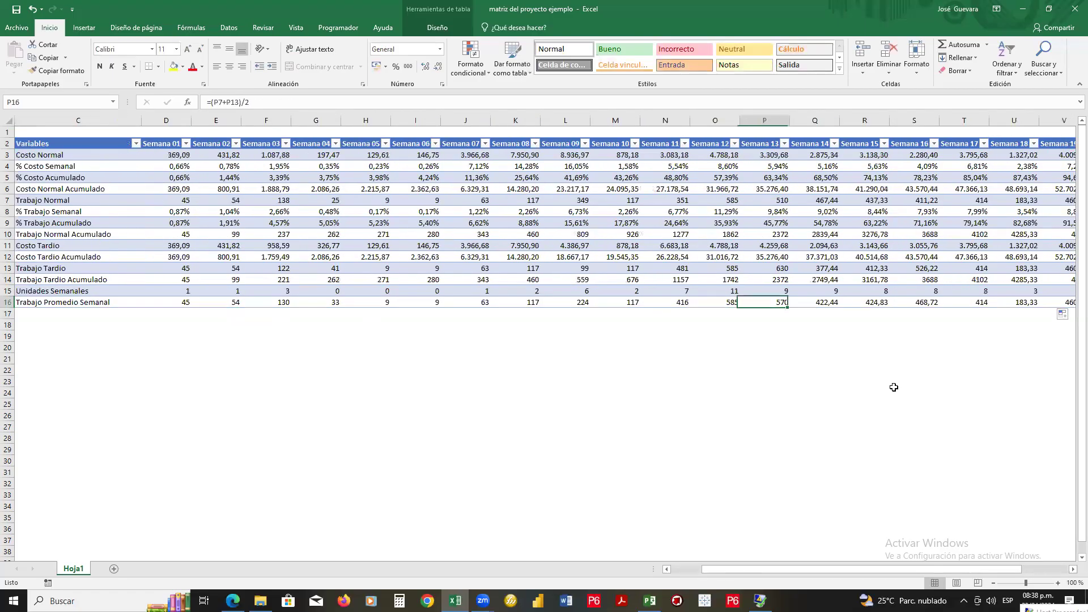
{"action": "key", "text": "Up"}
{"action": "key", "text": "Up"}
{"action": "key", "text": "Up"}
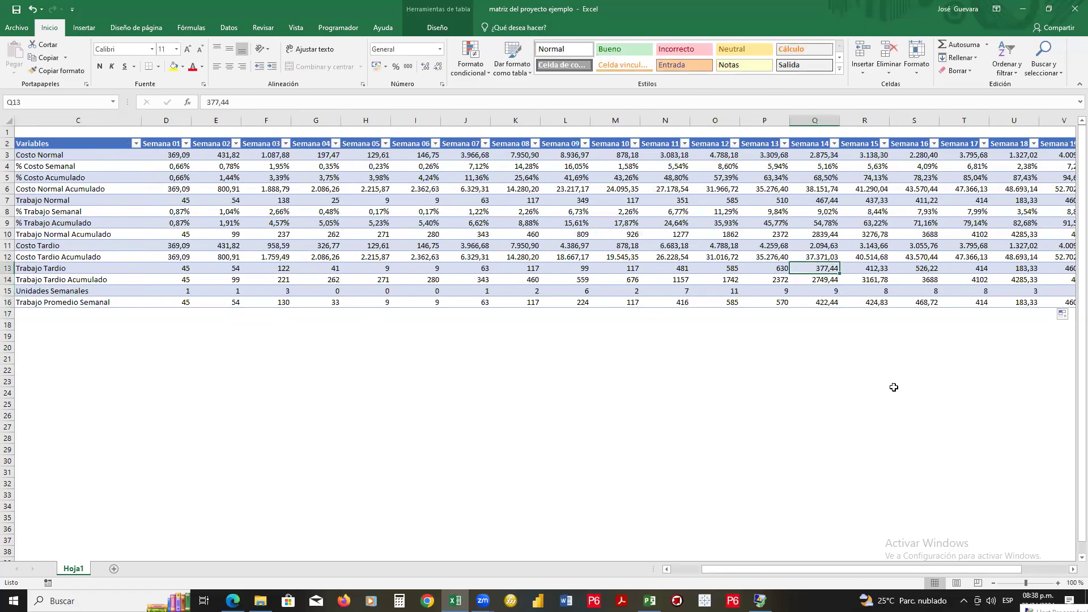
{"action": "key", "text": "Up"}
{"action": "key", "text": "Up"}
{"action": "key", "text": "Up"}
{"action": "key", "text": "Up"}
{"action": "key", "text": "Up"}
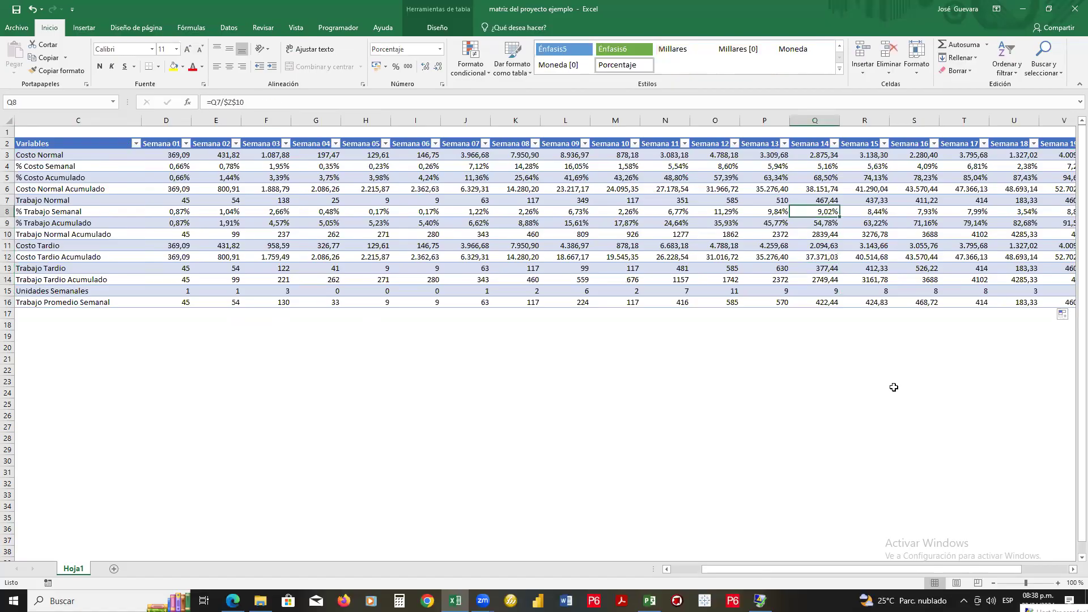
{"action": "key", "text": "Down"}
{"action": "key", "text": "Down"}
{"action": "key", "text": "Down"}
{"action": "key", "text": "Down"}
{"action": "key", "text": "Down"}
{"action": "key", "text": "Down"}
{"action": "key", "text": "Down"}
{"action": "key", "text": "Down"}
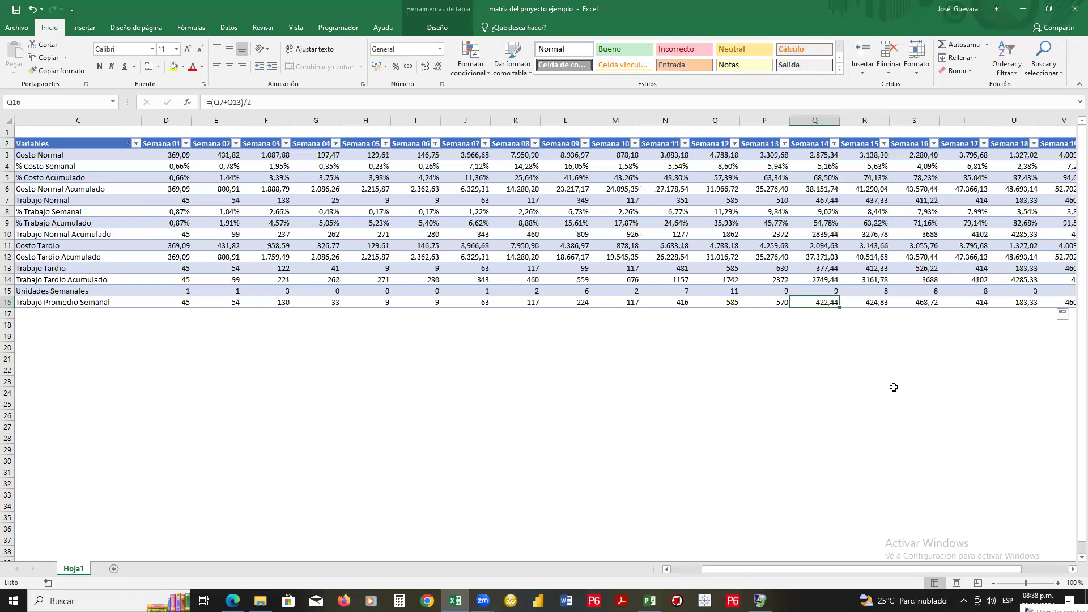
- Add a table row labelled Trabajo Promedio Acumulado in C17, below the weekly average row
{"action": "key", "text": "Left"}
{"action": "key", "text": "Left"}
{"action": "key", "text": "Left"}
{"action": "key", "text": "Left"}
{"action": "key", "text": "Left"}
{"action": "key", "text": "Left"}
{"action": "key", "text": "Left"}
{"action": "key", "text": "Left"}
{"action": "key", "text": "Left"}
{"action": "key", "text": "Left"}
{"action": "key", "text": "Left"}
{"action": "key", "text": "Left"}
{"action": "key", "text": "Left"}
{"action": "key", "text": "Left"}
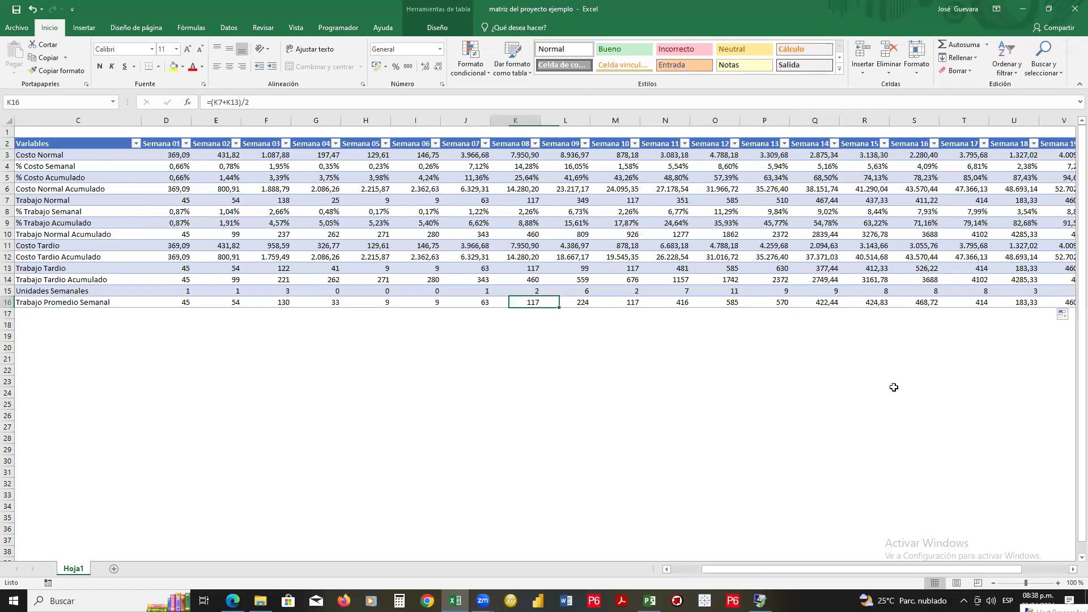
{"action": "key", "text": "Down"}
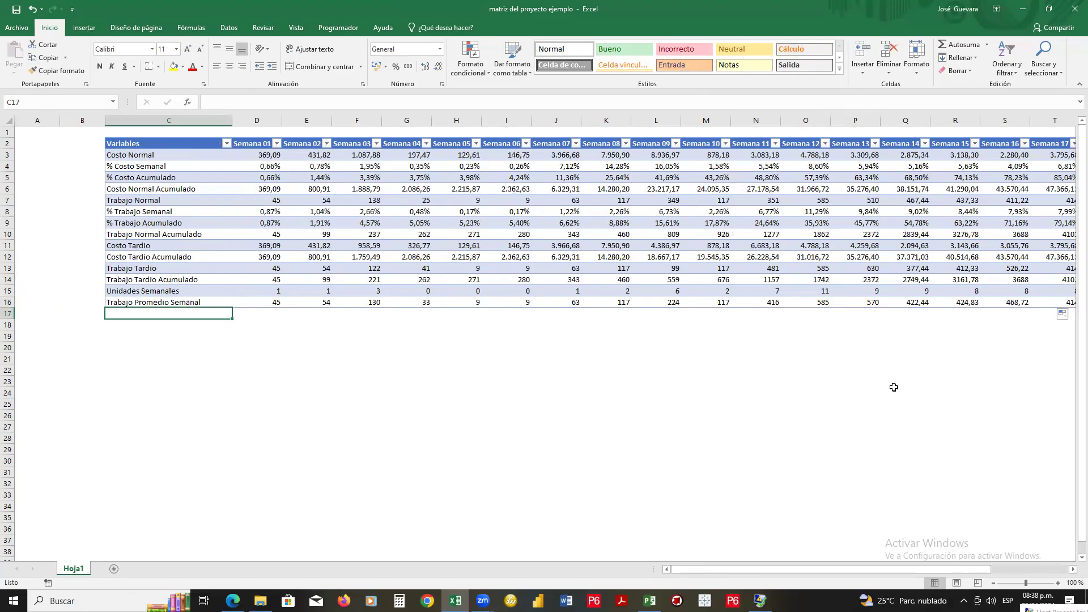
{"action": "type", "text": "Trabajo Proed"}
{"action": "key", "text": "BackSpace"}
{"action": "key", "text": "BackSpace"}
{"action": "key", "text": "BackSpace"}
{"action": "type", "text": "omedio"}
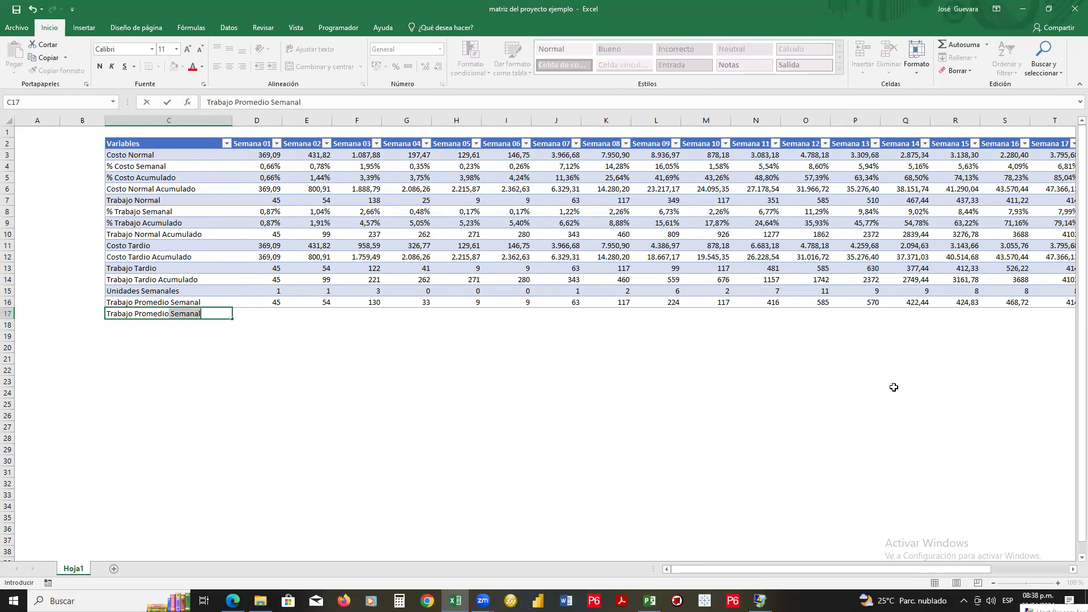
{"action": "type", "text": " Acumulador"}
{"action": "key", "text": "ctrl+Return"}
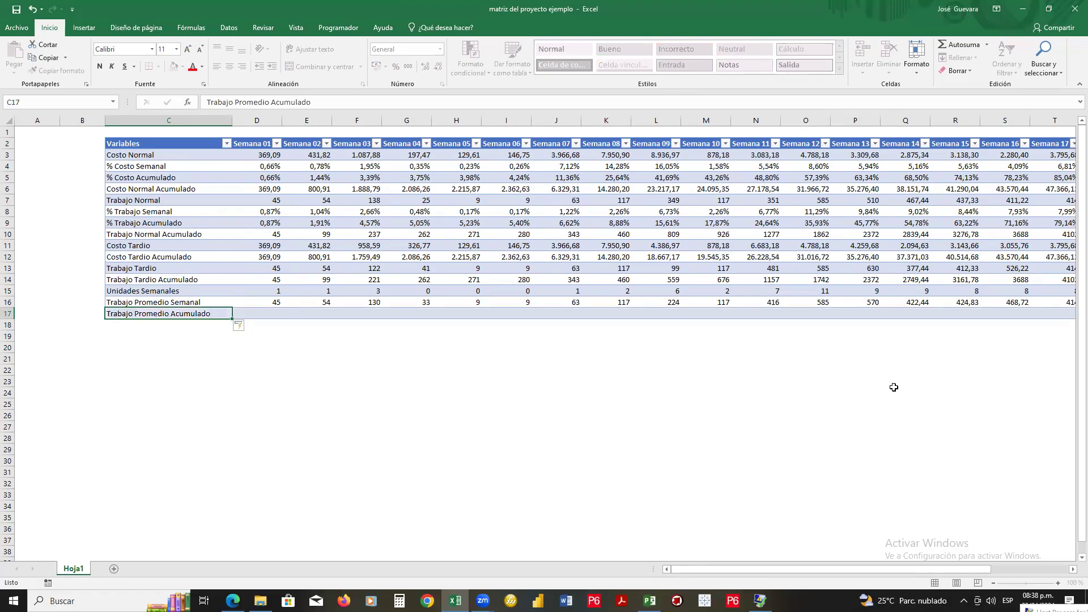
- Inspect the cost and work rows in the first weeks for an existing accumulation formula to reuse
{"action": "key", "text": "Up"}
{"action": "key", "text": "Up"}
{"action": "key", "text": "Up"}
{"action": "key", "text": "Up"}
{"action": "key", "text": "Up"}
{"action": "key", "text": "Right"}
{"action": "key", "text": "Right"}
{"action": "key", "text": "Left"}
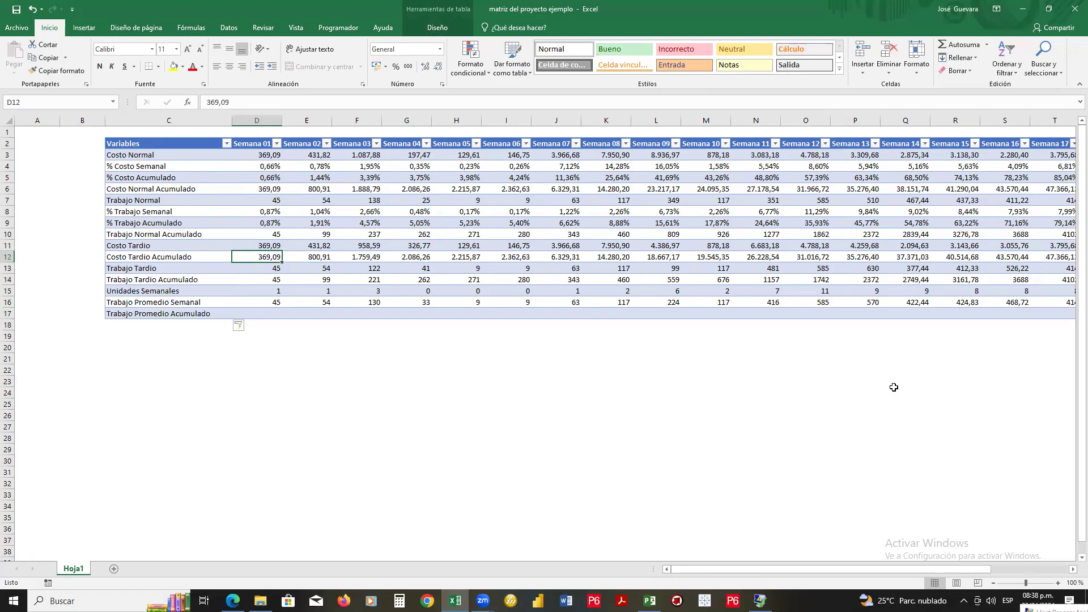
{"action": "key", "text": "Right"}
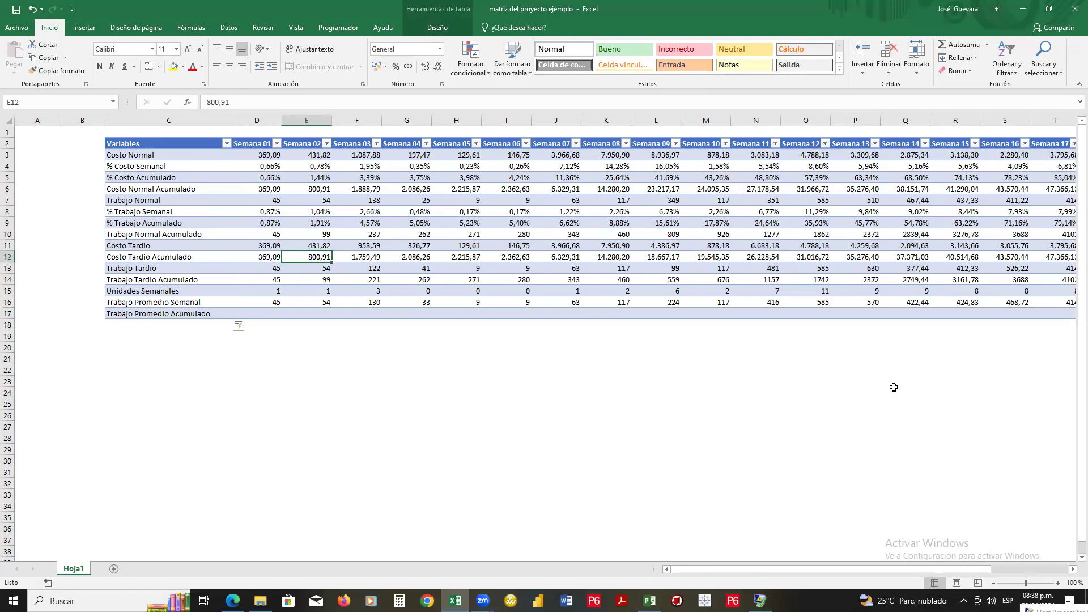
{"action": "key", "text": "Right"}
{"action": "key", "text": "Up"}
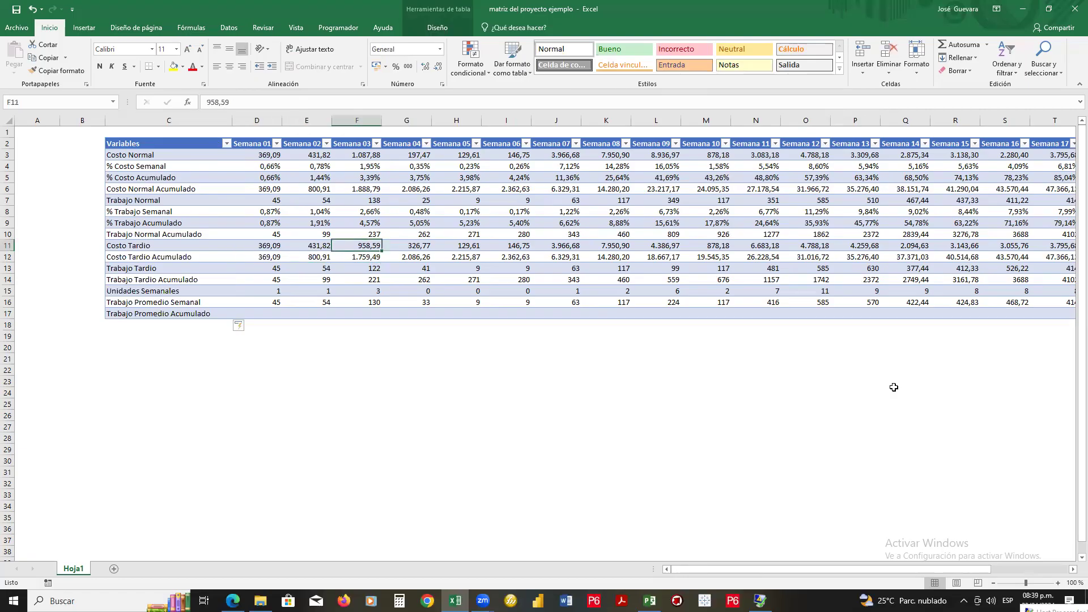
{"action": "key", "text": "Left"}
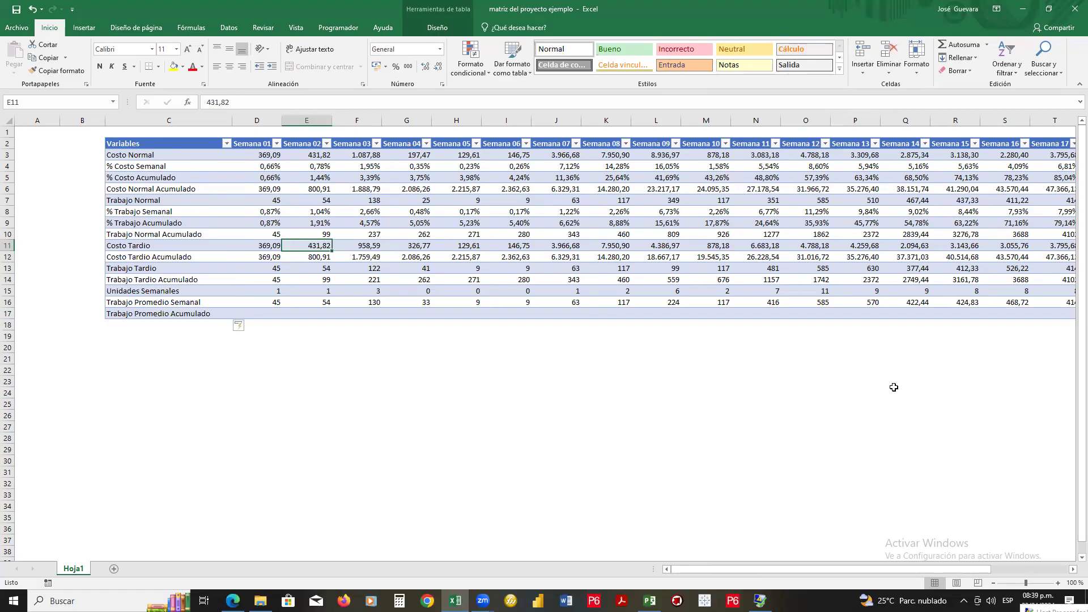
{"action": "key", "text": "Down"}
{"action": "key", "text": "Down"}
{"action": "key", "text": "Down"}
{"action": "key", "text": "Right"}
{"action": "key", "text": "Right"}
{"action": "key", "text": "Up"}
{"action": "key", "text": "Up"}
{"action": "key", "text": "Up"}
{"action": "key", "text": "Up"}
{"action": "key", "text": "Up"}
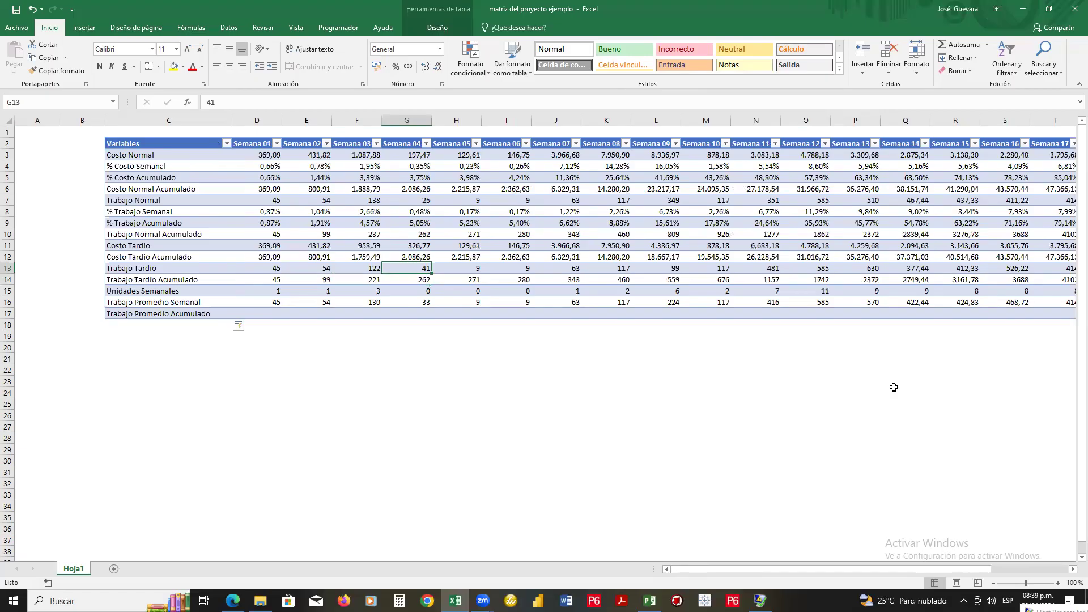
{"action": "key", "text": "Left"}
{"action": "key", "text": "Left"}
{"action": "key", "text": "Up"}
{"action": "key", "text": "Up"}
{"action": "key", "text": "Up"}
{"action": "key", "text": "Up"}
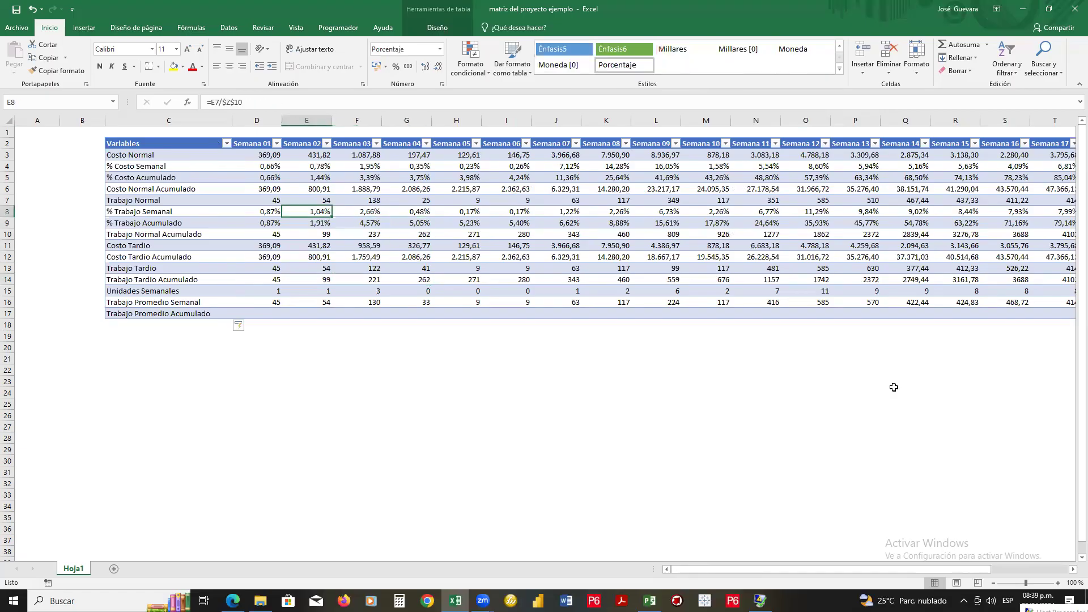
- Copy the % Costo Acumulado formula from E5 into E17 and set the pasted cell's number format to General
{"action": "key", "text": "ctrl+c"}
{"action": "key", "text": "Down"}
{"action": "key", "text": "Down"}
{"action": "key", "text": "Down"}
{"action": "key", "text": "Down"}
{"action": "key", "text": "Down"}
{"action": "key", "text": "Down"}
{"action": "key", "text": "Down"}
{"action": "key", "text": "Down"}
{"action": "key", "text": "Down"}
{"action": "key", "text": "Down"}
{"action": "key", "text": "Down"}
{"action": "key", "text": "Down"}
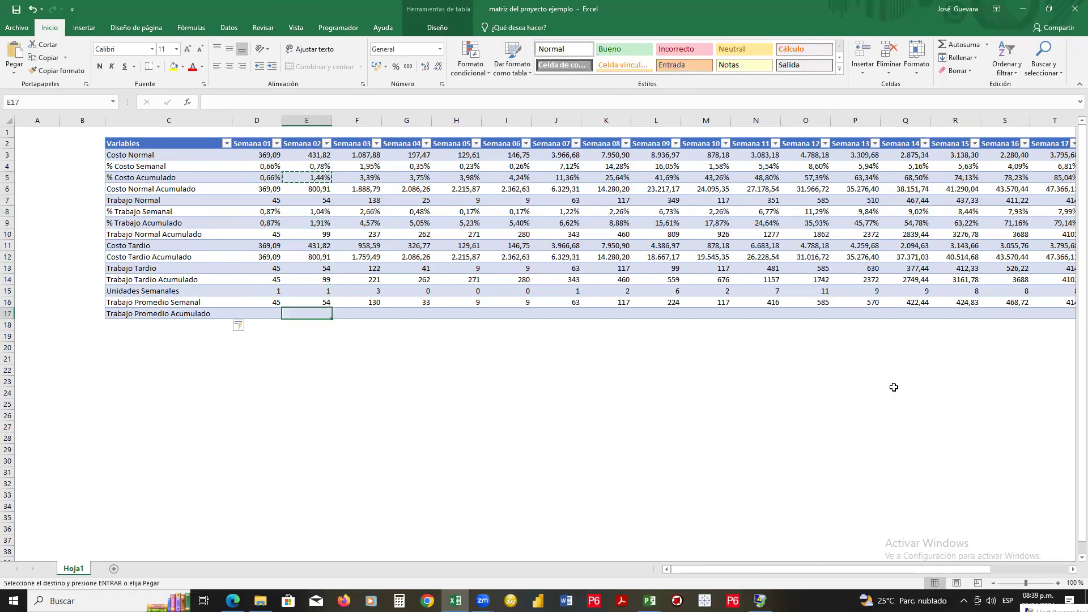
{"action": "key", "text": "ctrl+v"}
{"action": "key", "text": "Escape"}
{"action": "key", "text": "Left"}
{"action": "key", "text": "Right"}
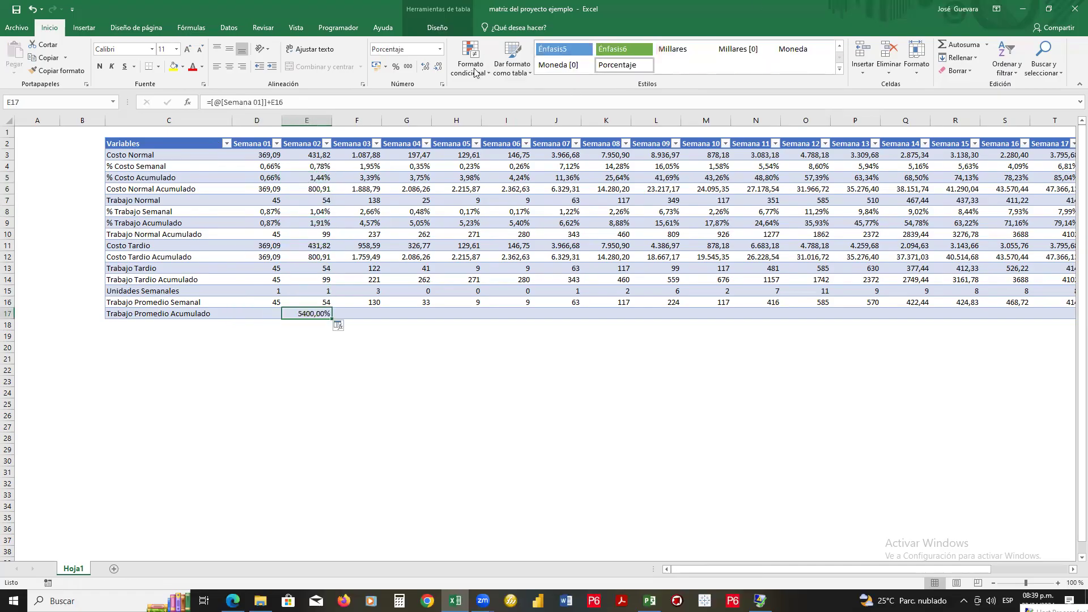
{"action": "left_click", "coordinate": [441, 50]}
{"action": "left_click", "coordinate": [422, 67]}
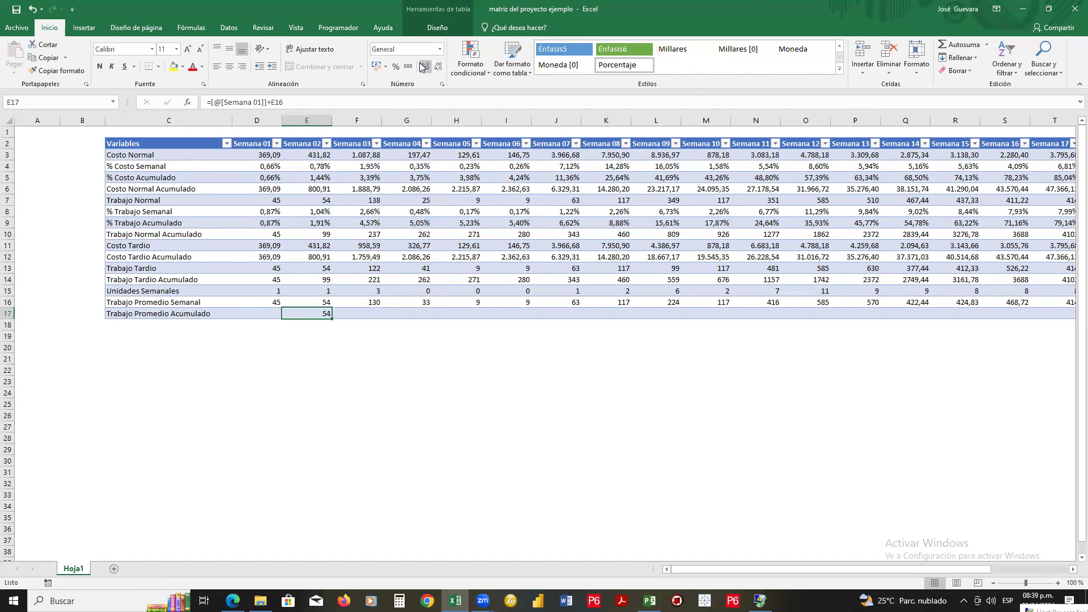
- Enter =D16 in D17 as the Semana 01 starting value of Trabajo Promedio Acumulado
{"action": "key", "text": "Left"}
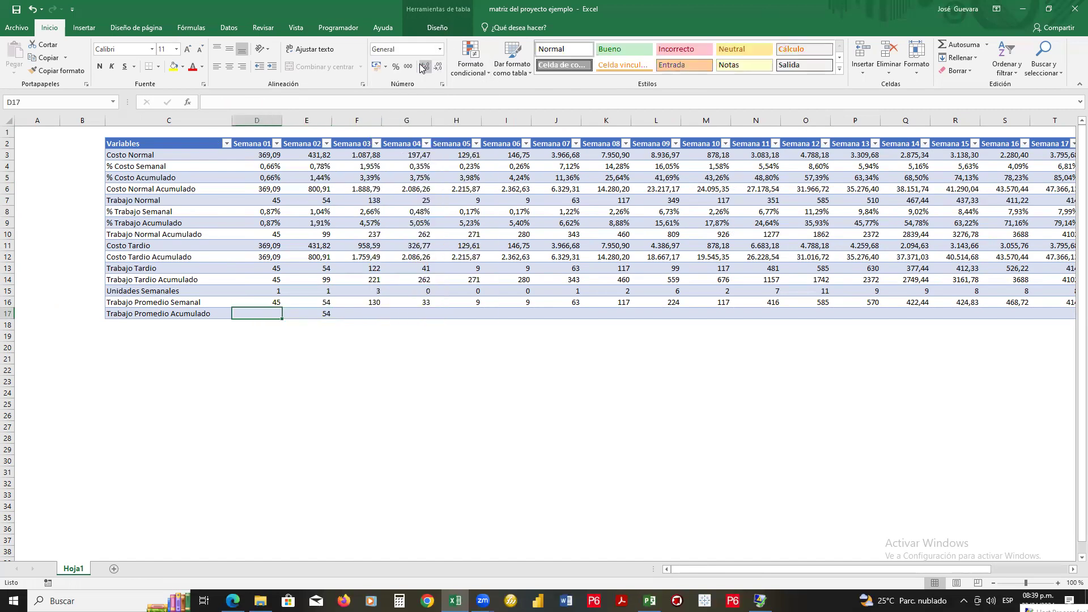
{"action": "type", "text": "="}
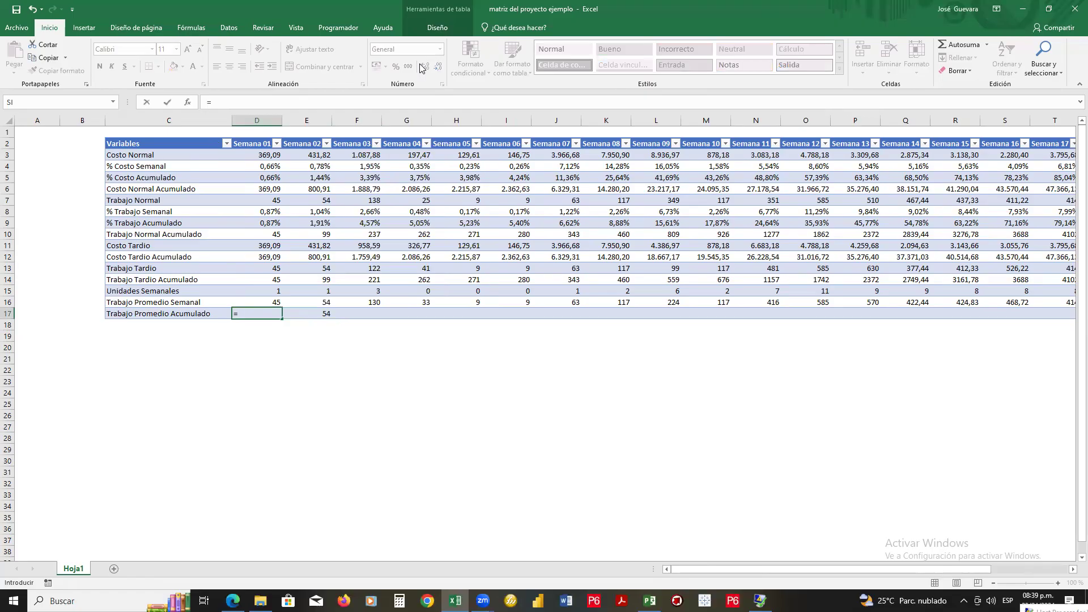
{"action": "key", "text": "ctrl+Return"}
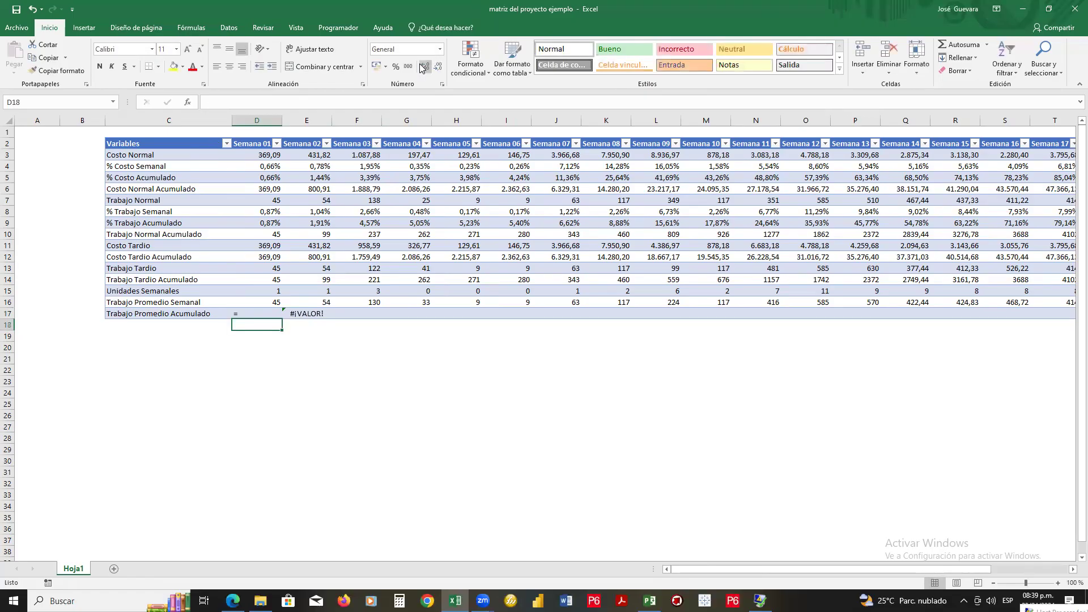
{"action": "type", "text": "?"}
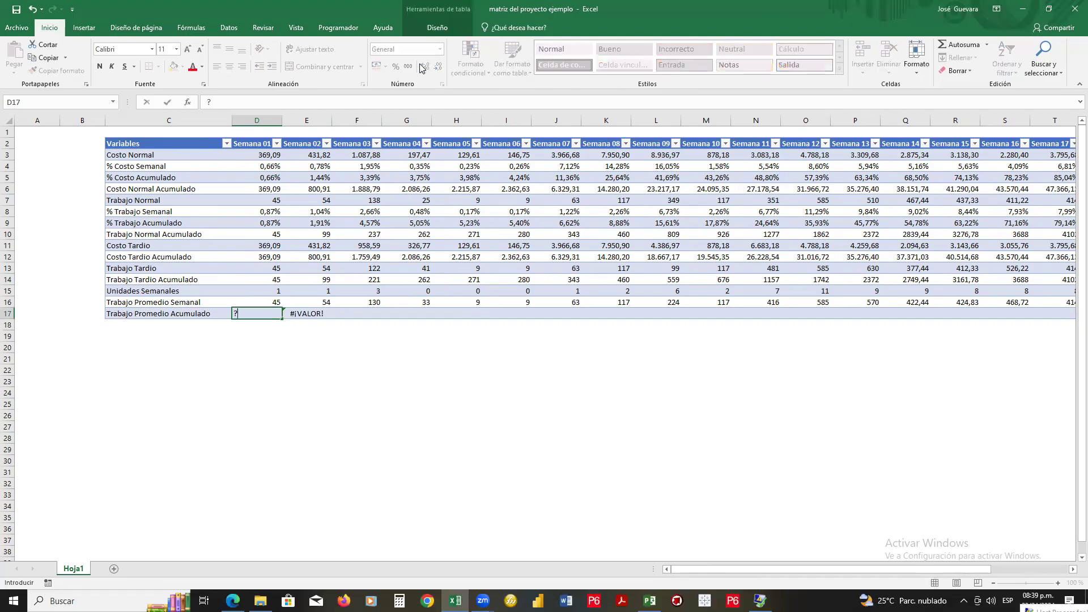
{"action": "key", "text": "BackSpace"}
{"action": "type", "text": ")"}
{"action": "type", "text": "="}
{"action": "left_click", "coordinate": [253, 301]}
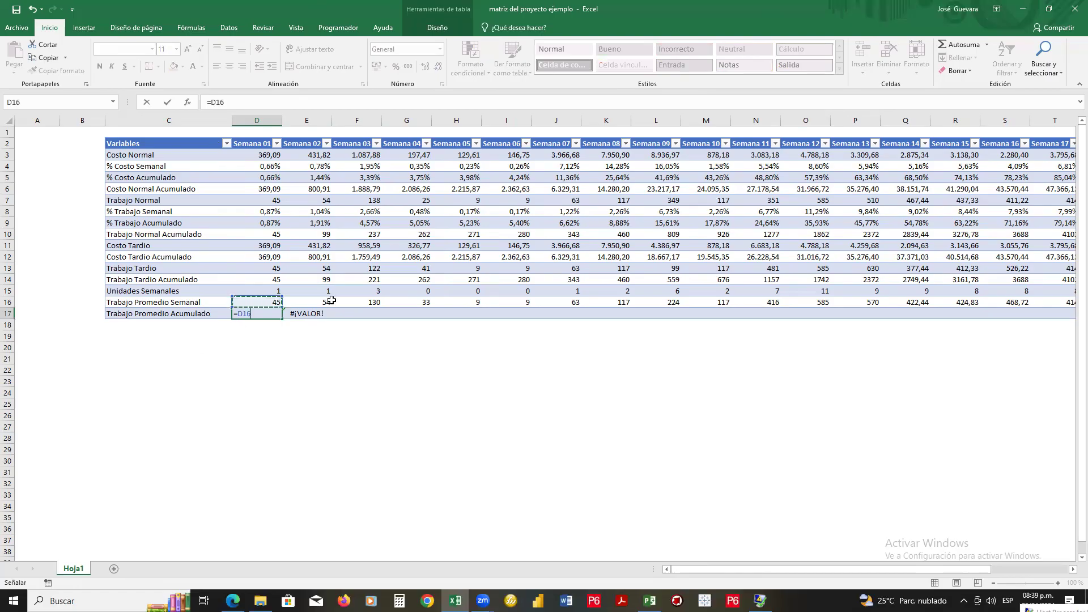
{"action": "key", "text": "Tab"}
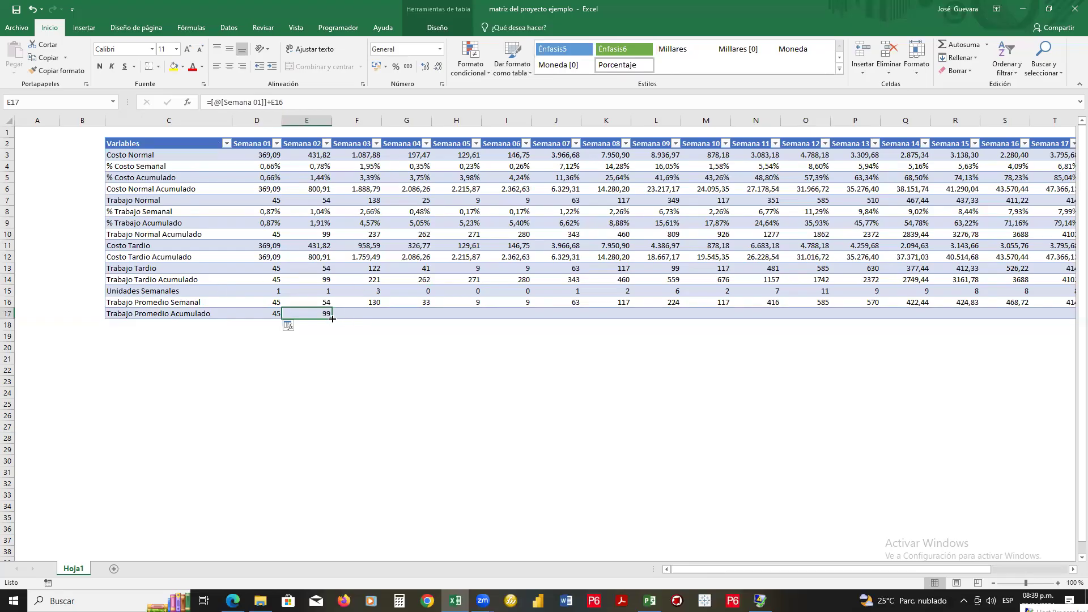
- Fill the accumulation formula from E17 across to Semana 23 and check it in the last two weeks
{"action": "left_click_drag", "start_coordinate": [332, 318], "coordinate": [1012, 371]}
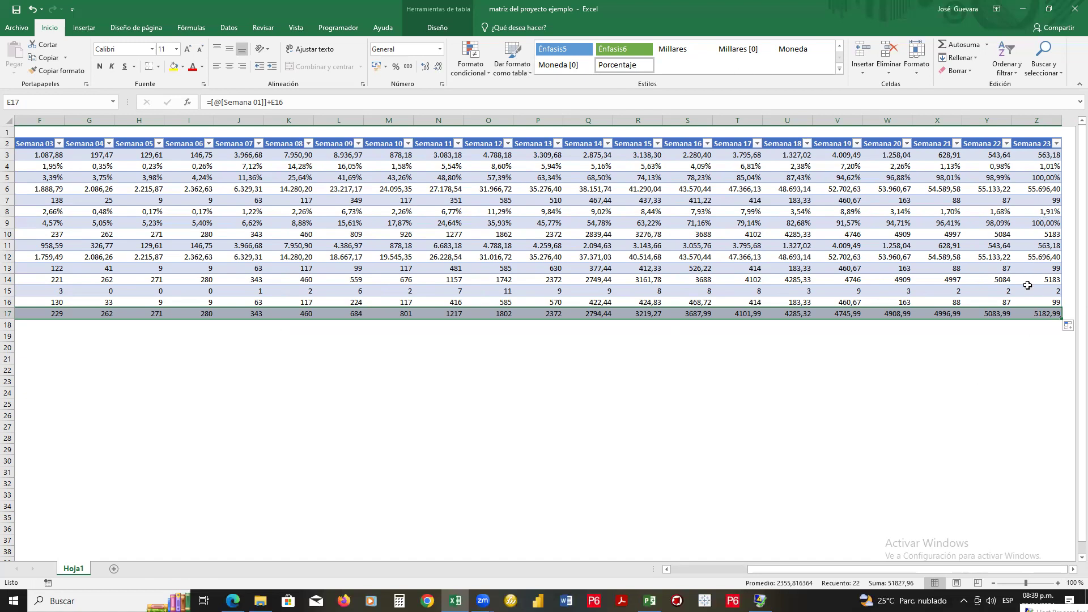
{"action": "left_click", "coordinate": [1000, 314]}
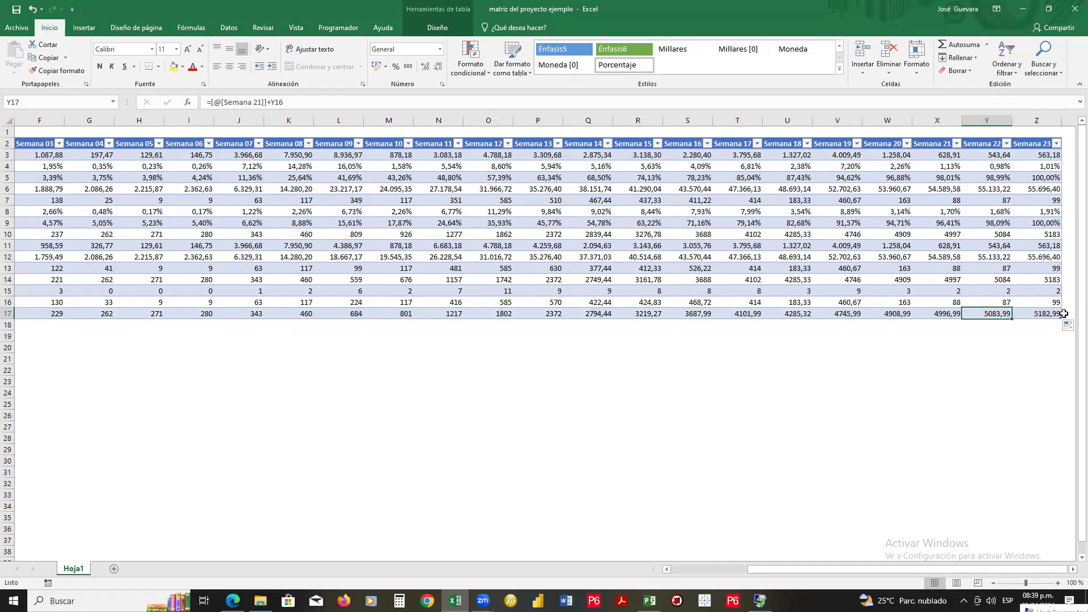
{"action": "left_click", "coordinate": [1063, 314]}
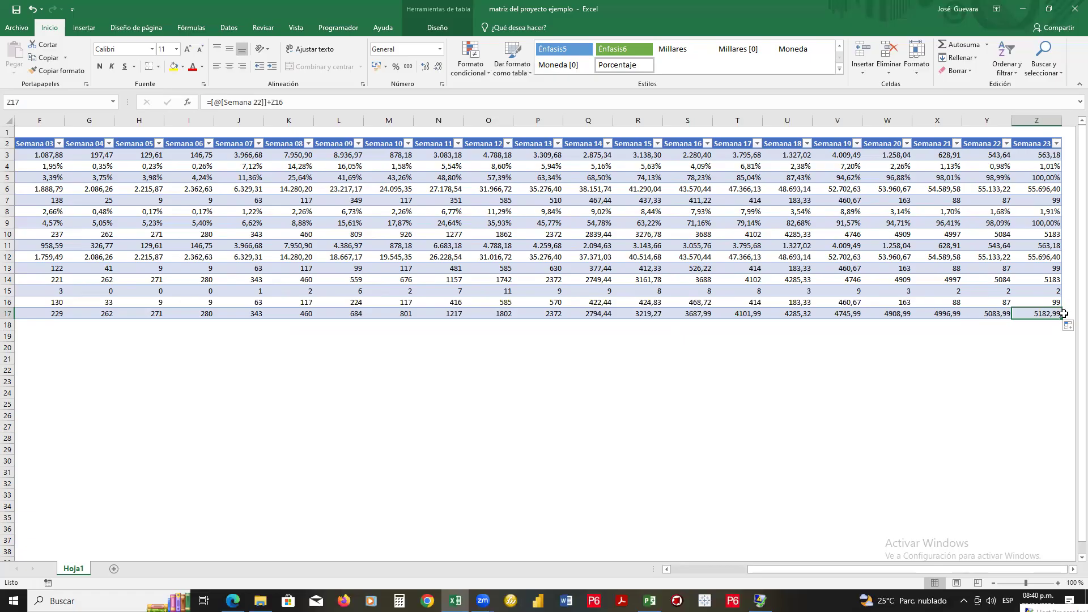
{"action": "left_click", "coordinate": [989, 393]}
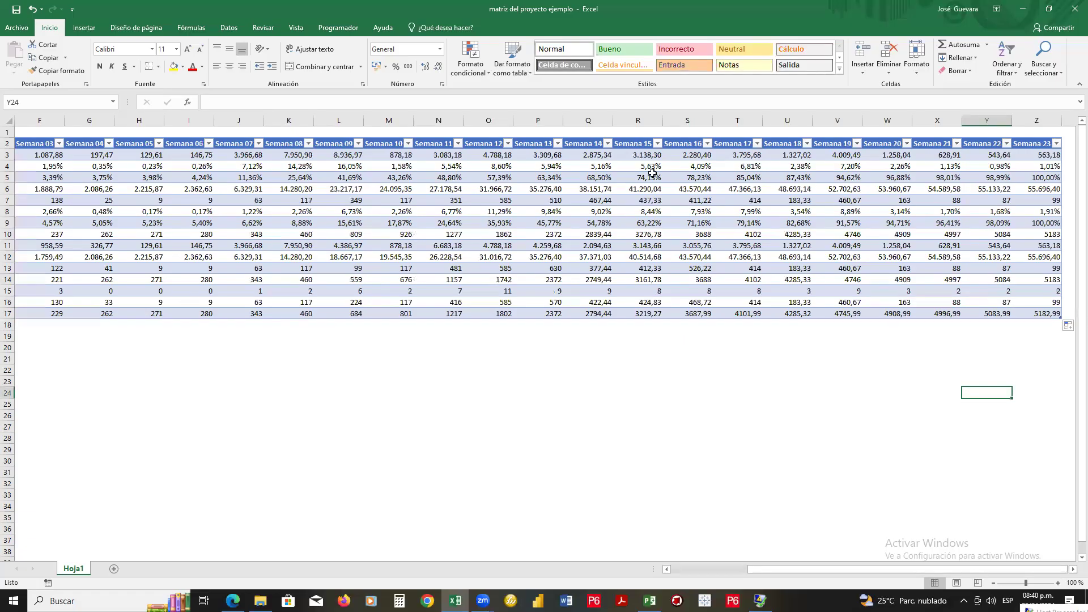
- Review the Semana 01 cells of the matrix from the lower work rows up to Costo Normal
{"action": "key", "text": "Left"}
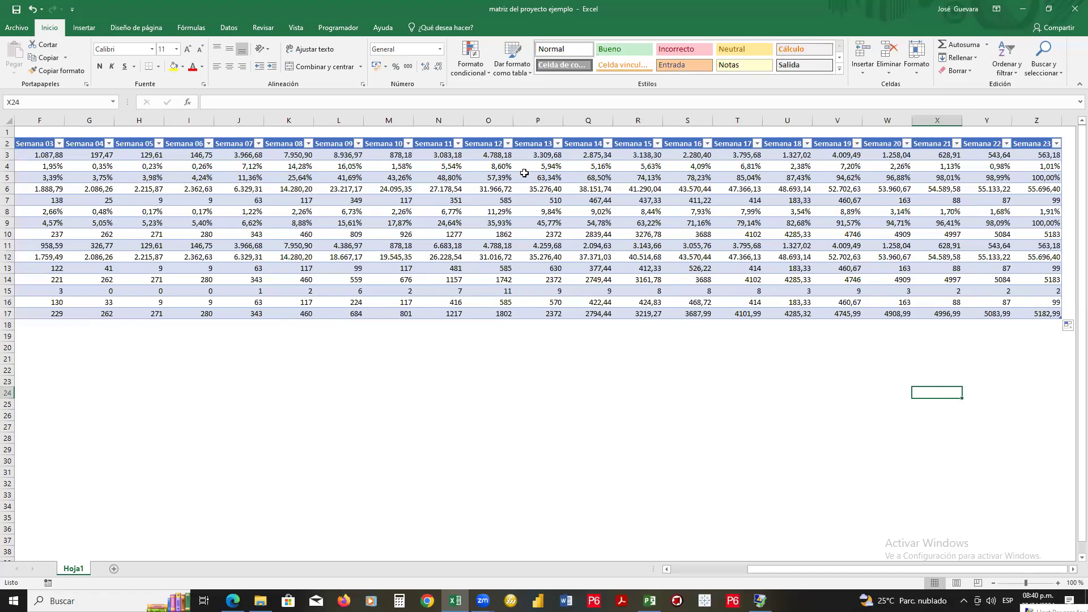
{"action": "key", "text": "Home"}
{"action": "key", "text": "Up"}
{"action": "key", "text": "Up"}
{"action": "key", "text": "Up"}
{"action": "key", "text": "Up"}
{"action": "key", "text": "Up"}
{"action": "key", "text": "Up"}
{"action": "key", "text": "Up"}
{"action": "key", "text": "Up"}
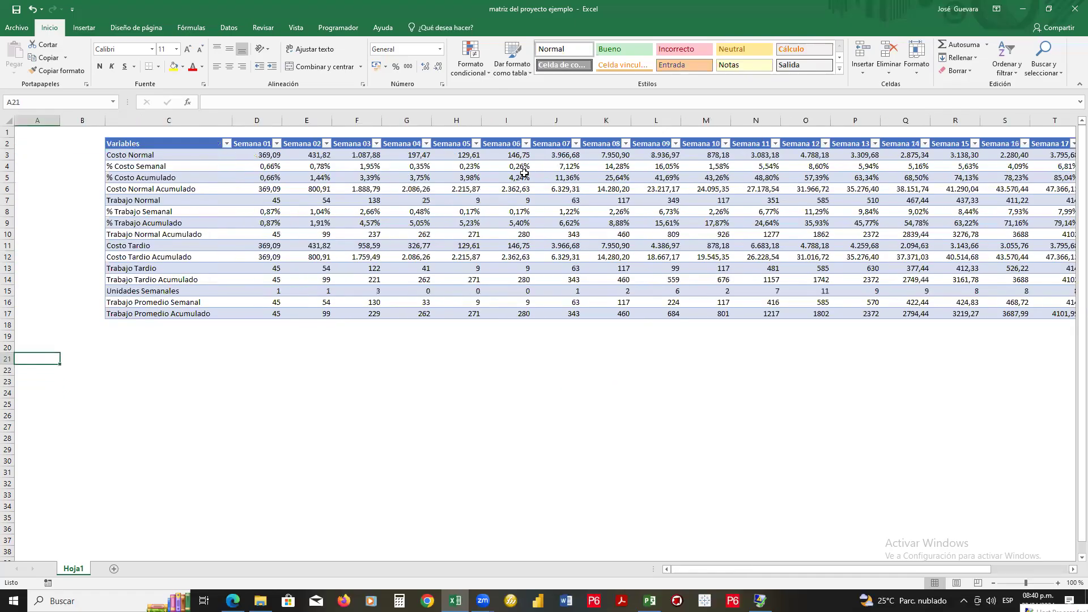
{"action": "key", "text": "Right"}
{"action": "key", "text": "Right"}
{"action": "key", "text": "Right"}
{"action": "key", "text": "Up"}
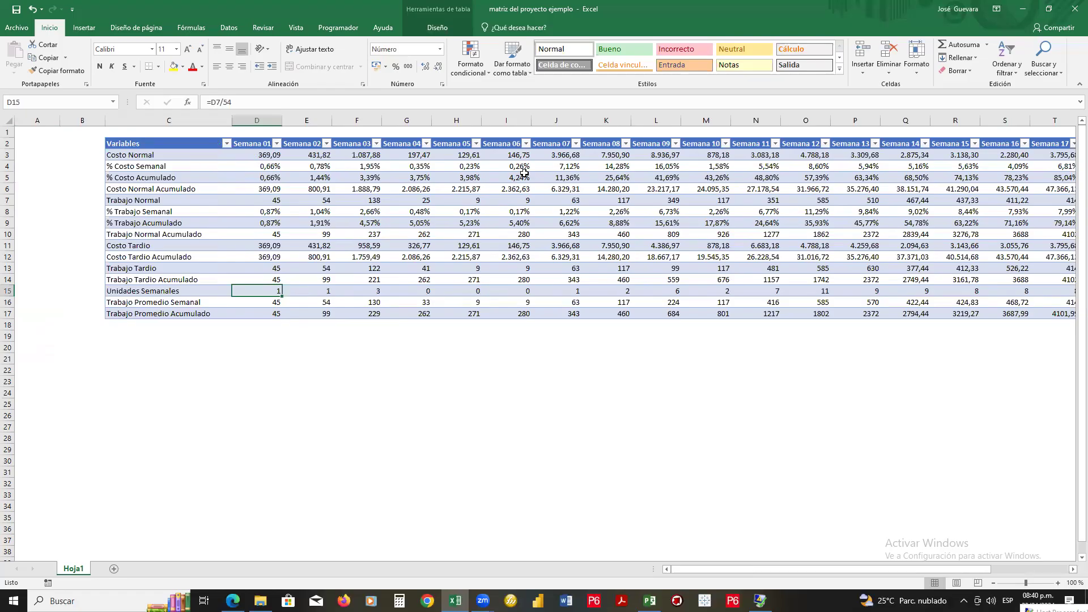
{"action": "key", "text": "Up"}
{"action": "key", "text": "Up"}
{"action": "key", "text": "Up"}
{"action": "key", "text": "Up"}
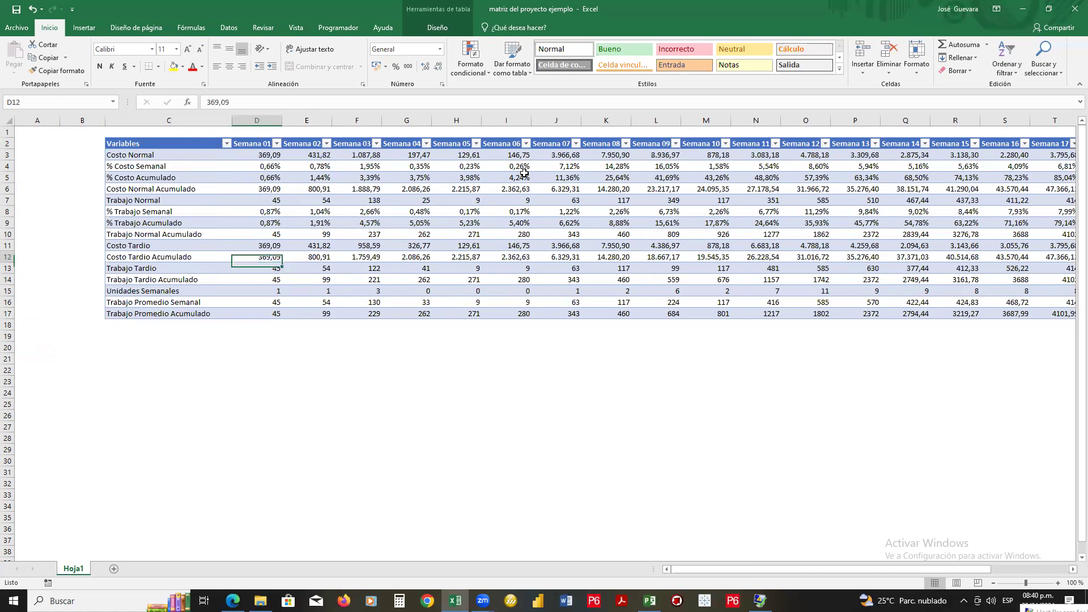
{"action": "key", "text": "Up"}
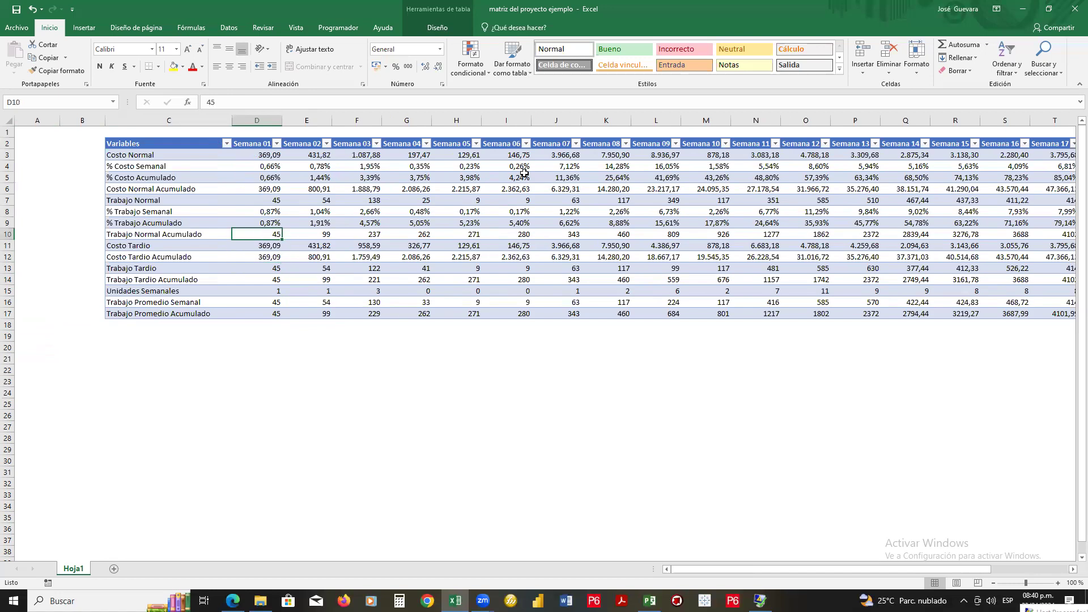
{"action": "key", "text": "Up"}
{"action": "key", "text": "Up"}
{"action": "key", "text": "Up"}
{"action": "key", "text": "Up"}
{"action": "key", "text": "Up"}
{"action": "key", "text": "Up"}
{"action": "key", "text": "Up"}
- Look along the Costo Normal row across the weeks of the matrix and return to its row label
{"action": "key", "text": "Right"}
{"action": "key", "text": "Right"}
{"action": "key", "text": "Right"}
{"action": "key", "text": "Right"}
{"action": "key", "text": "Right"}
{"action": "key", "text": "Right"}
{"action": "key", "text": "Right"}
{"action": "key", "text": "Right"}
{"action": "key", "text": "Right"}
{"action": "key", "text": "Right"}
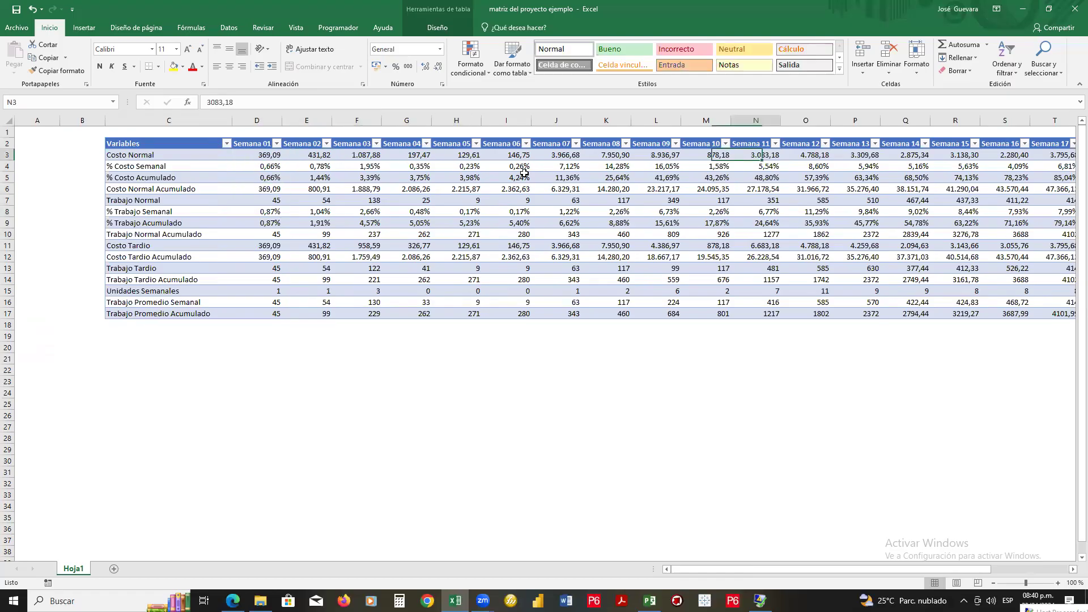
{"action": "key", "text": "Right"}
{"action": "key", "text": "Right"}
{"action": "key", "text": "Right"}
{"action": "key", "text": "Right"}
{"action": "key", "text": "Right"}
{"action": "key", "text": "Right"}
{"action": "key", "text": "Right"}
{"action": "key", "text": "Right"}
{"action": "key", "text": "Right"}
{"action": "key", "text": "Right"}
{"action": "key", "text": "Right"}
{"action": "key", "text": "Right"}
{"action": "key", "text": "Right"}
{"action": "key", "text": "Right"}
{"action": "key", "text": "Left"}
{"action": "key", "text": "Left"}
{"action": "key", "text": "Left"}
{"action": "key", "text": "Left"}
{"action": "key", "text": "Left"}
{"action": "key", "text": "Left"}
{"action": "key", "text": "Left"}
{"action": "key", "text": "Left"}
{"action": "key", "text": "Left"}
{"action": "key", "text": "Left"}
{"action": "key", "text": "Left"}
{"action": "key", "text": "Left"}
{"action": "key", "text": "Left"}
{"action": "key", "text": "Left"}
{"action": "key", "text": "Left"}
{"action": "key", "text": "Left"}
{"action": "key", "text": "Left"}
{"action": "key", "text": "Left"}
{"action": "key", "text": "Left"}
{"action": "key", "text": "Left"}
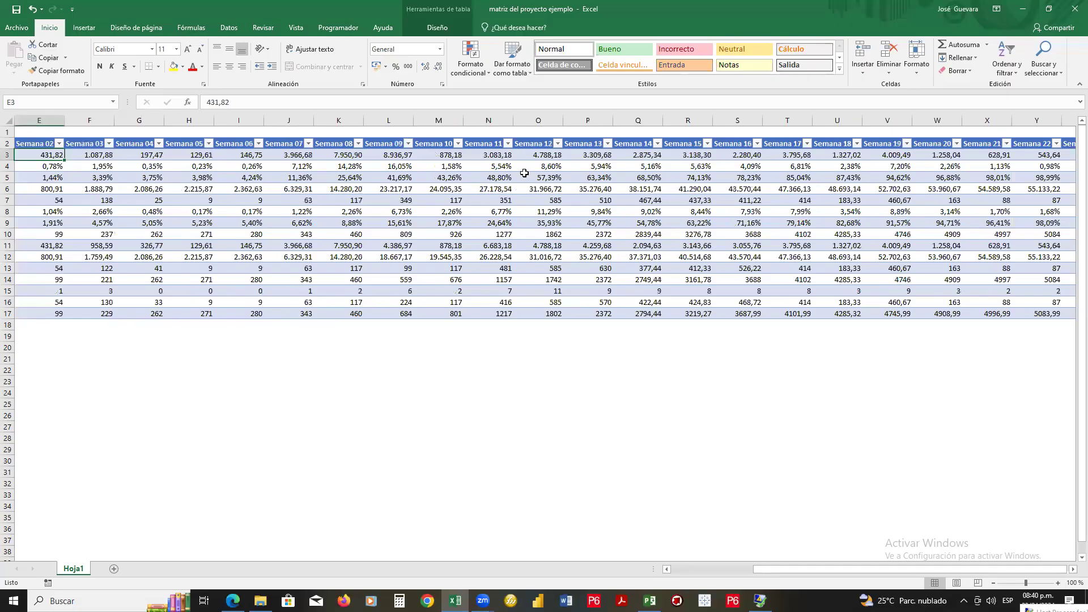
{"action": "key", "text": "Right"}
{"action": "key", "text": "Right"}
{"action": "key", "text": "Right"}
{"action": "key", "text": "Right"}
{"action": "key", "text": "Right"}
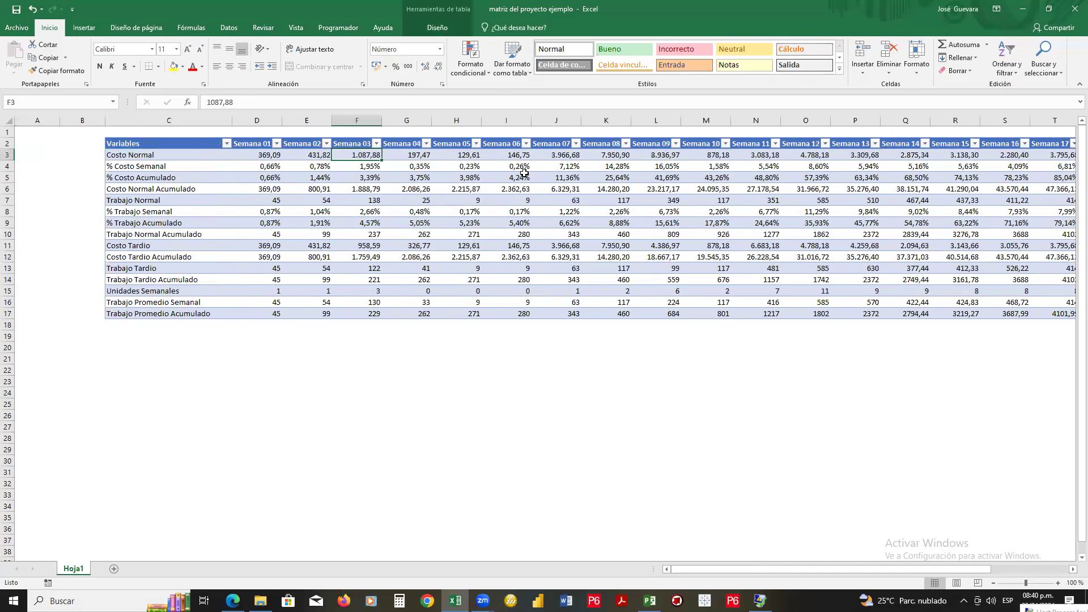
{"action": "key", "text": "Left"}
{"action": "key", "text": "Left"}
{"action": "key", "text": "Left"}
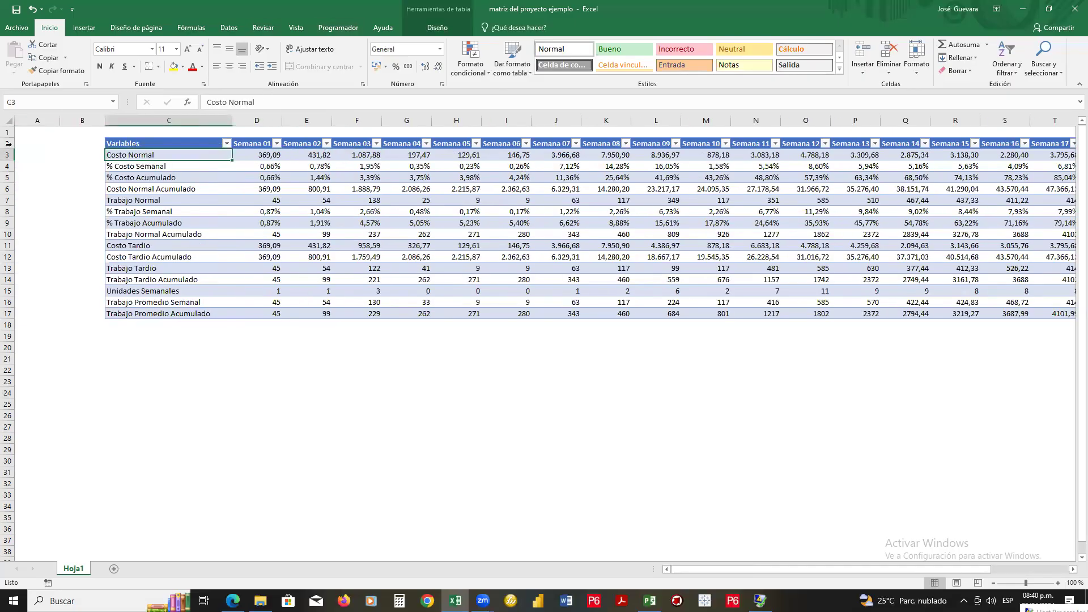
- Insert three blank sheet rows above the project matrix
{"action": "left_click_drag", "start_coordinate": [10, 132], "coordinate": [10, 155]}
{"action": "right_click", "coordinate": [41, 148]}
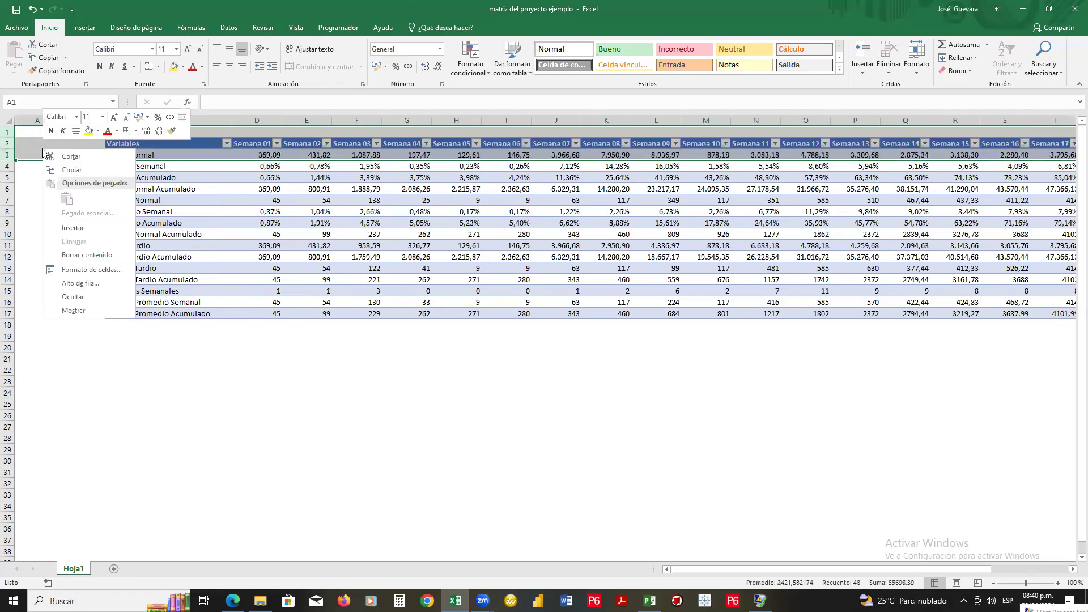
{"action": "left_click", "coordinate": [100, 227]}
{"action": "left_click", "coordinate": [261, 143]}
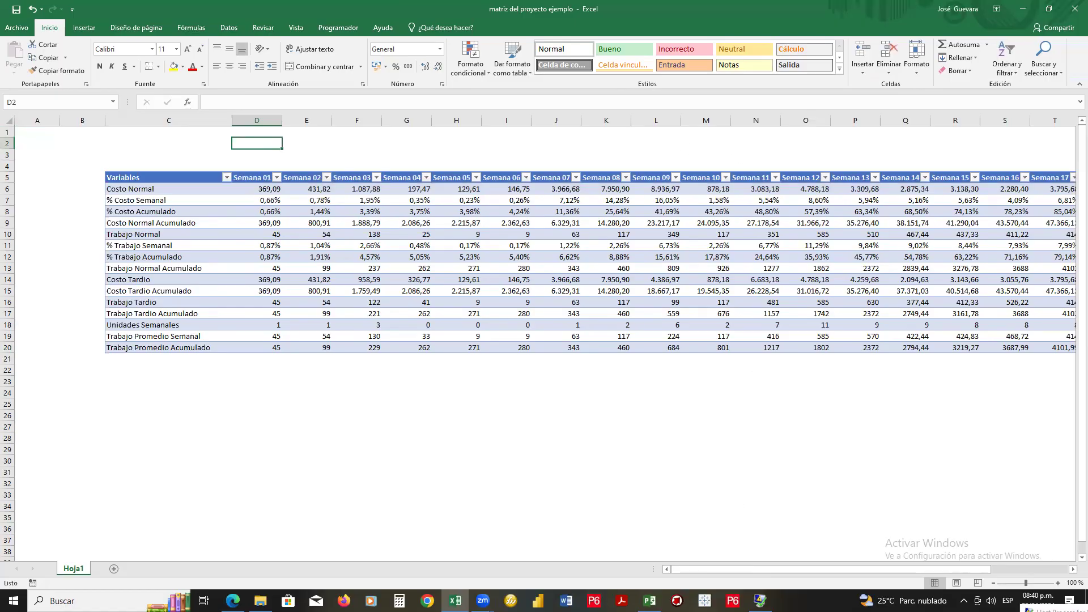
- Switch to Microsoft Project, collapse the schedule to its top summary task CMS1, and copy that task row including Trabajo
{"action": "left_click", "coordinate": [649, 601]}
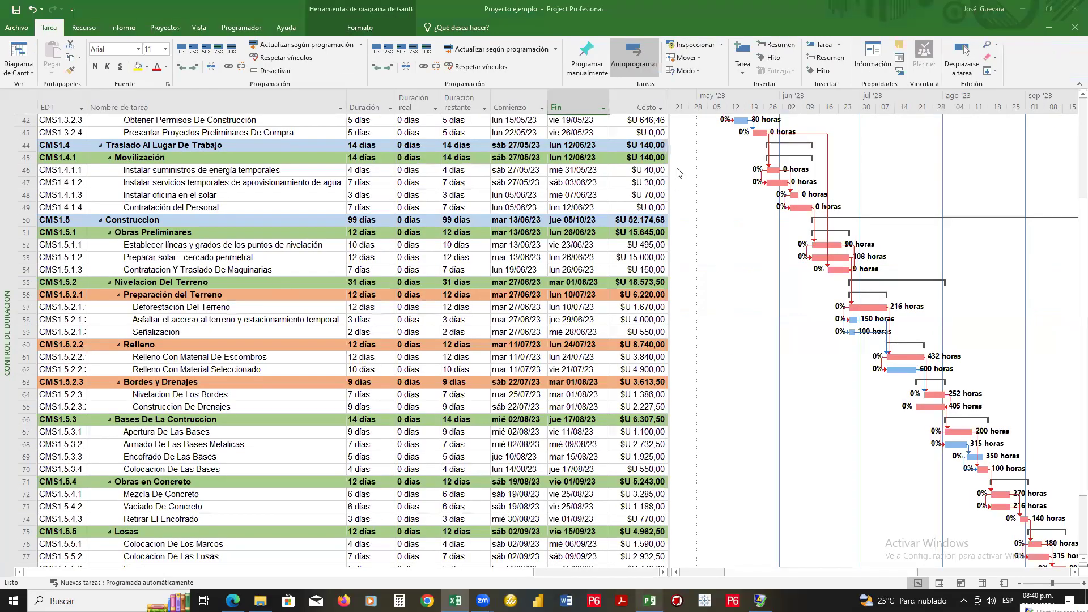
{"action": "left_click_drag", "start_coordinate": [923, 176], "coordinate": [923, 176]}
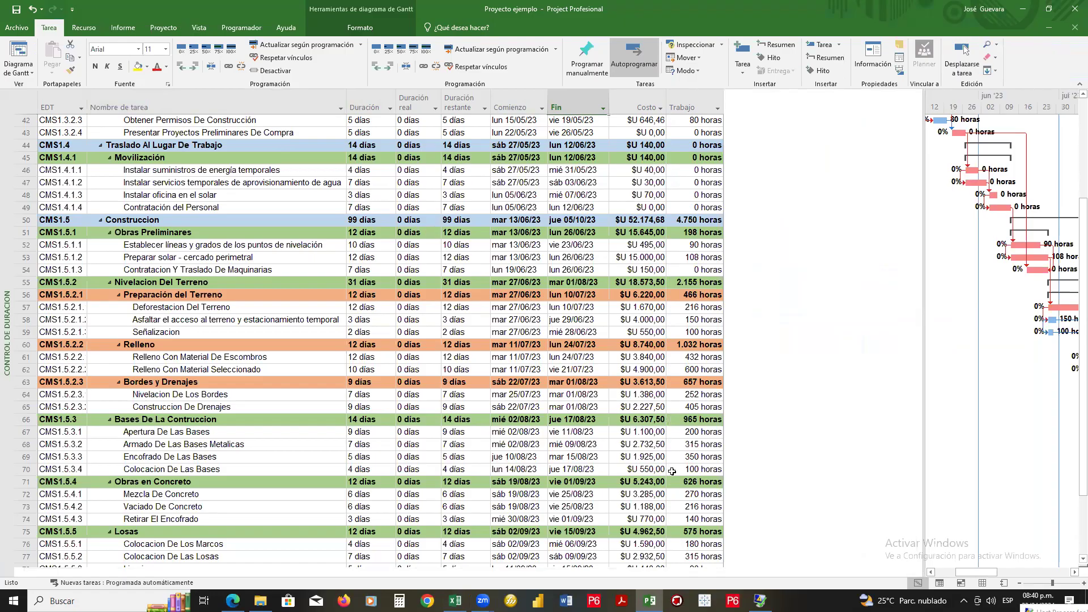
{"action": "scroll", "coordinate": [235, 170], "scroll_direction": "up", "scroll_amount": 4}
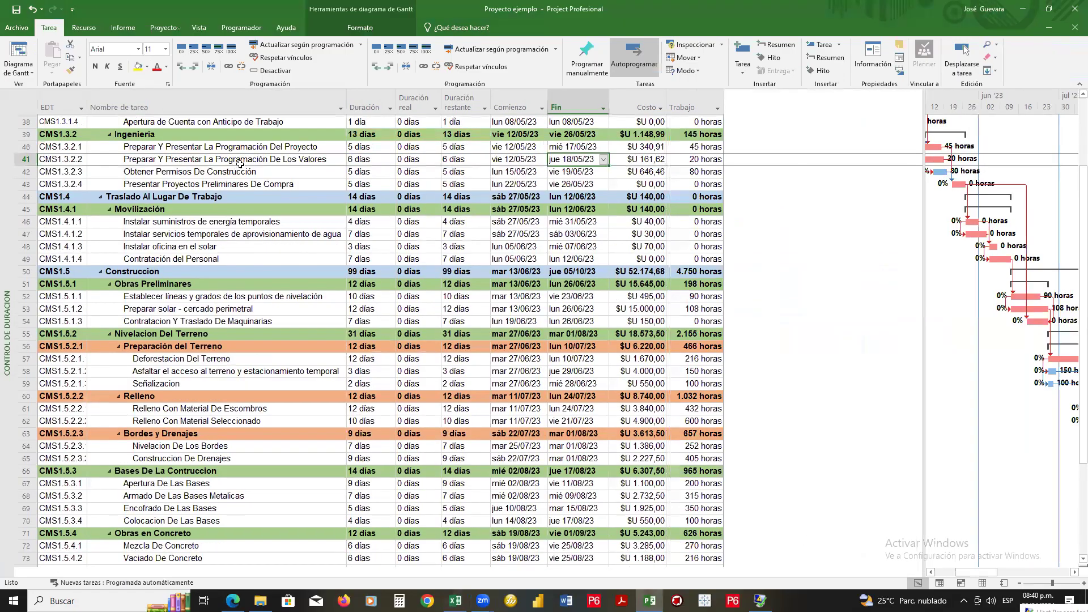
{"action": "left_click", "coordinate": [30, 120]}
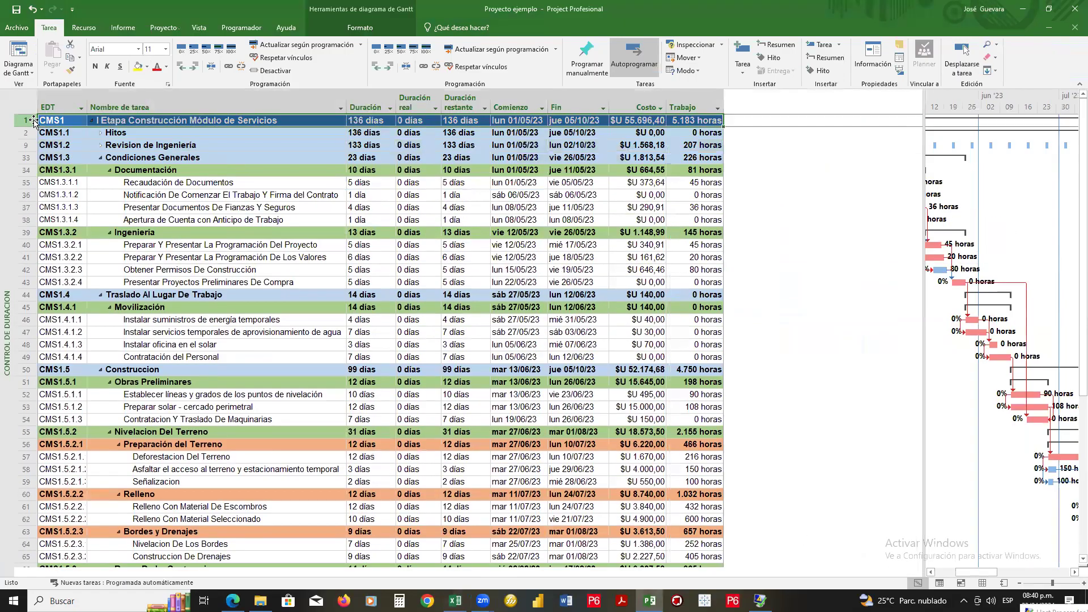
{"action": "key", "text": "alt+shift+minus"}
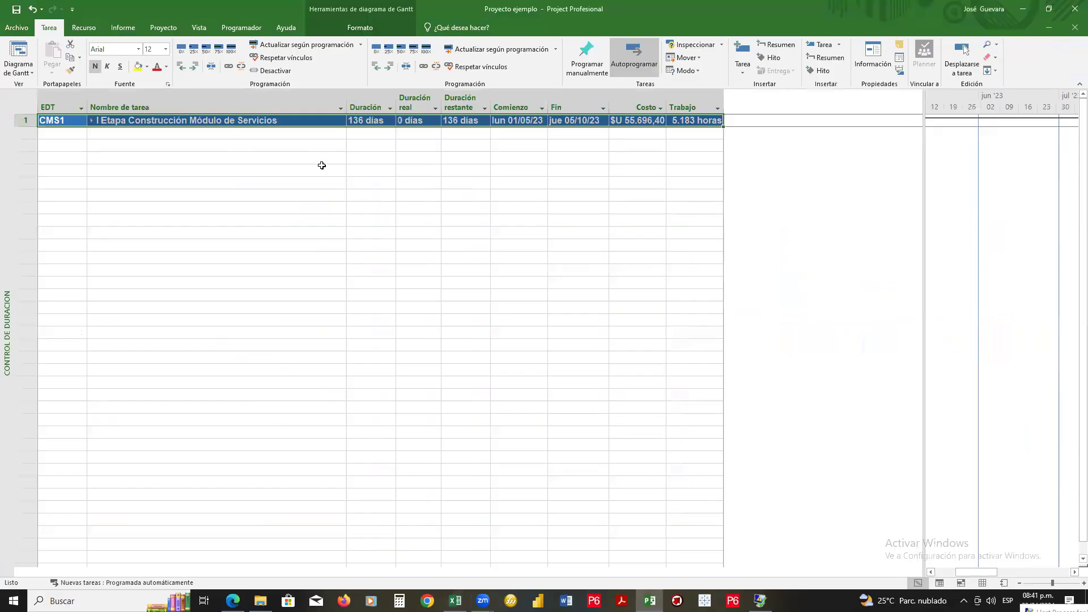
{"action": "key", "text": "ctrl+c"}
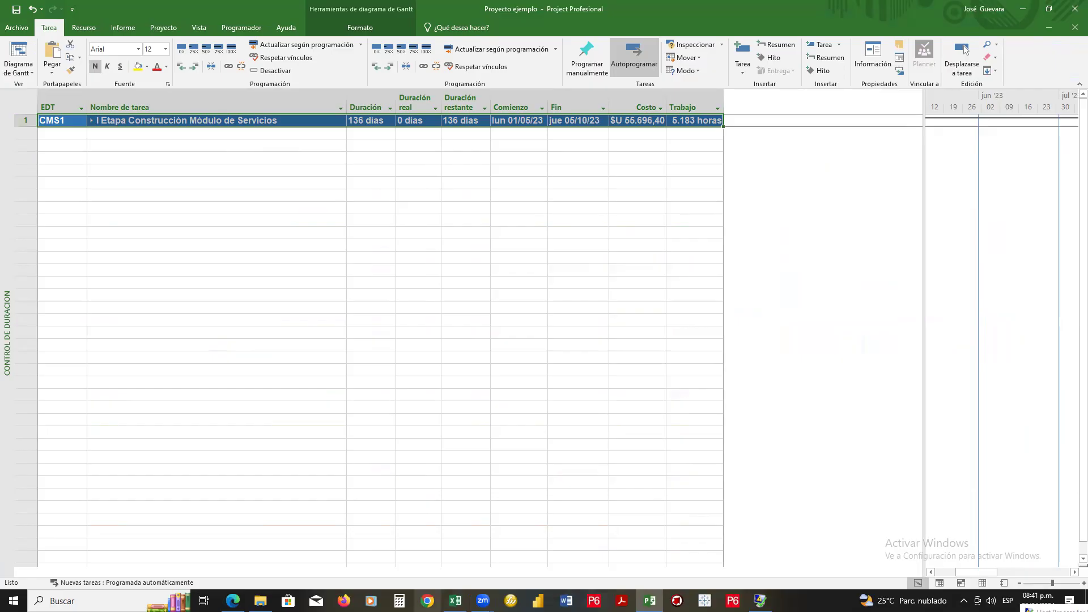
- Switch back to Excel, paste the copied project summary at C1, and reduce the height of row 2
{"action": "left_click", "coordinate": [455, 601]}
{"action": "left_click", "coordinate": [145, 136]}
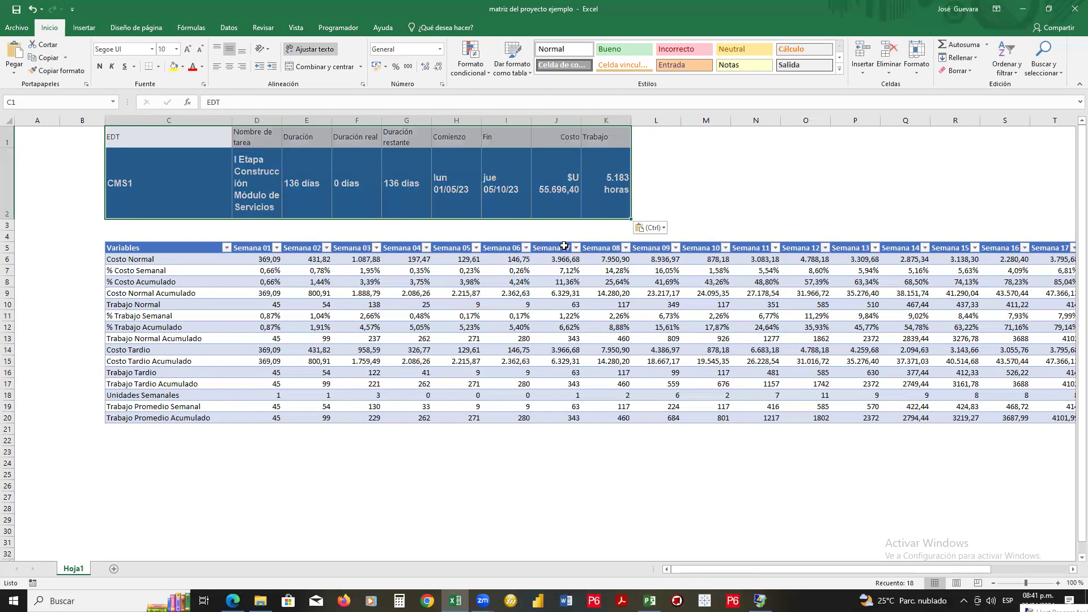
{"action": "key", "text": "Down"}
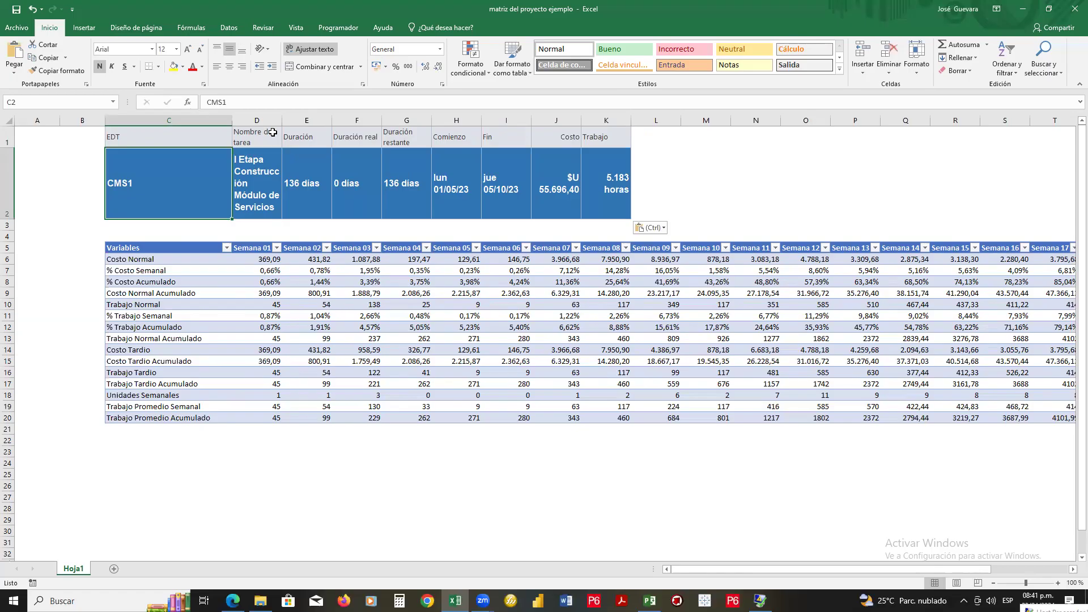
{"action": "left_click_drag", "start_coordinate": [14, 219], "coordinate": [19, 180]}
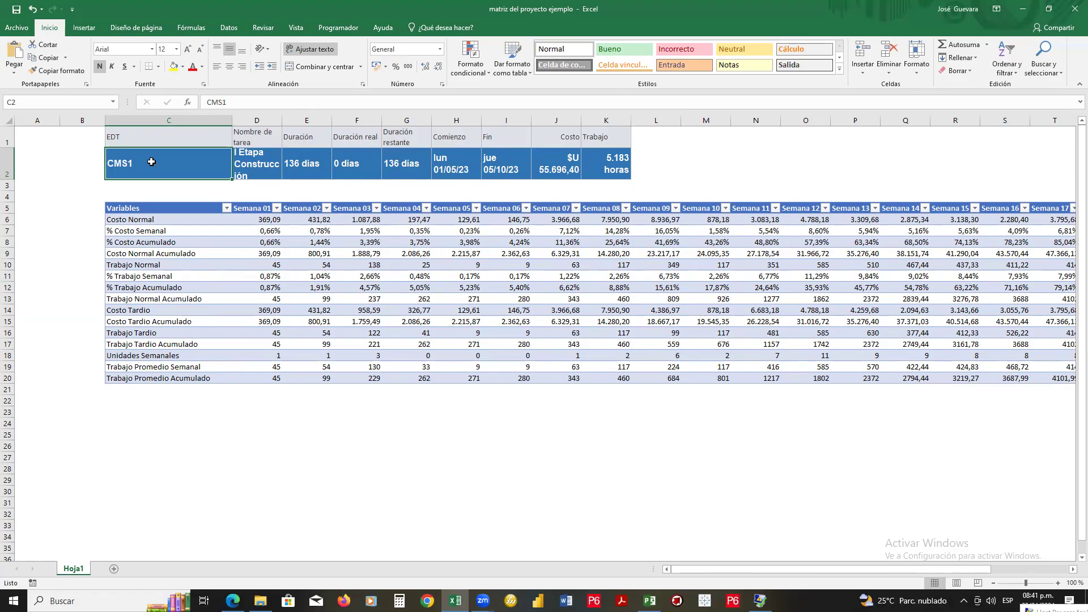
{"action": "left_click", "coordinate": [66, 163]}
- Convert the pasted range C1:K2 into a table with headers and name it RESUMEN
{"action": "left_click_drag", "start_coordinate": [187, 136], "coordinate": [598, 165]}
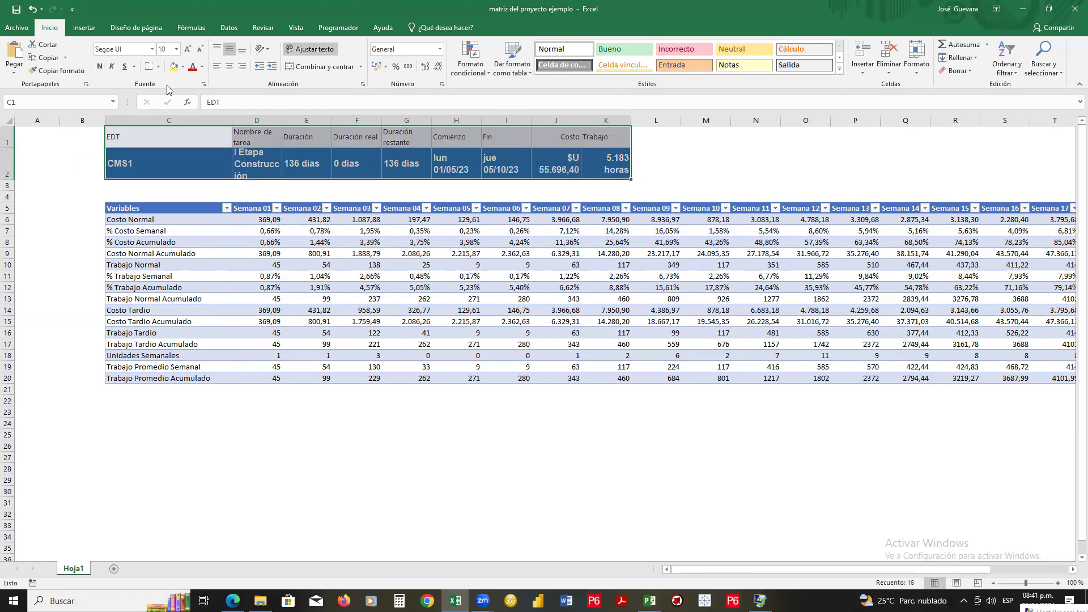
{"action": "left_click", "coordinate": [85, 28]}
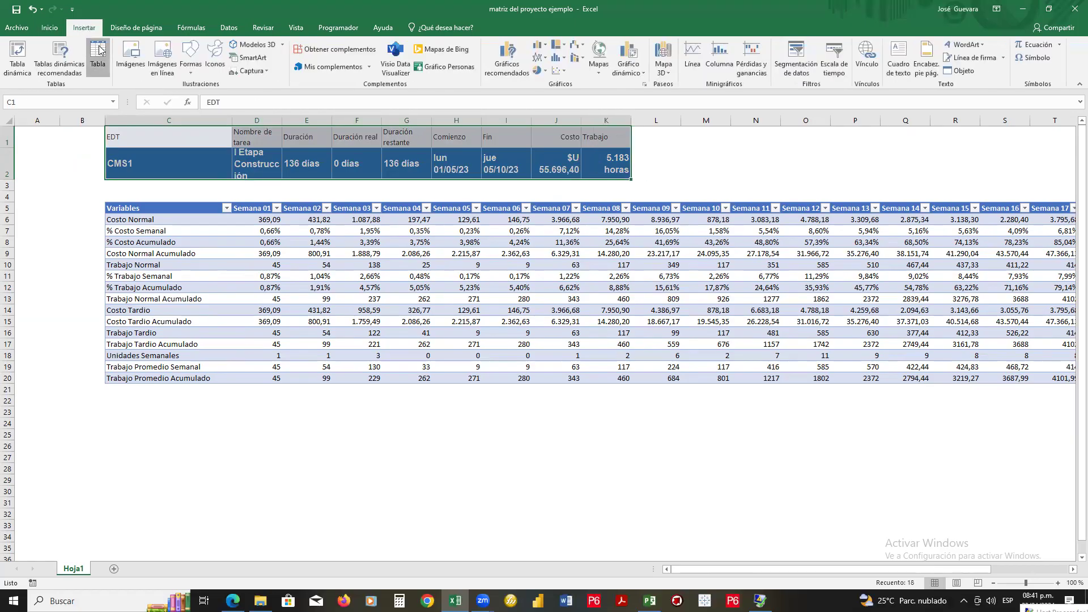
{"action": "left_click", "coordinate": [101, 50]}
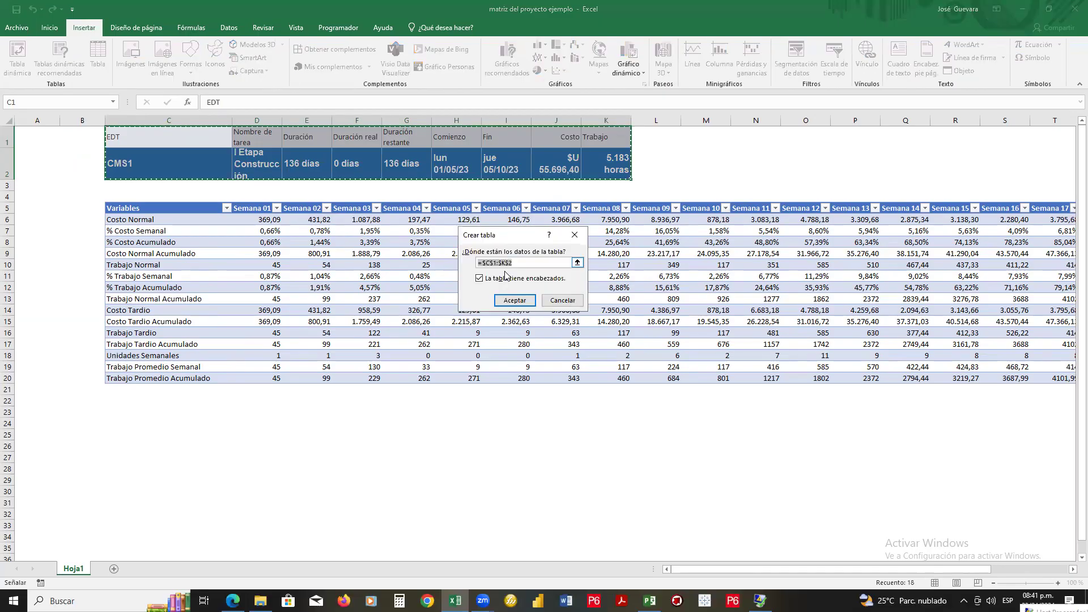
{"action": "key", "text": "Return"}
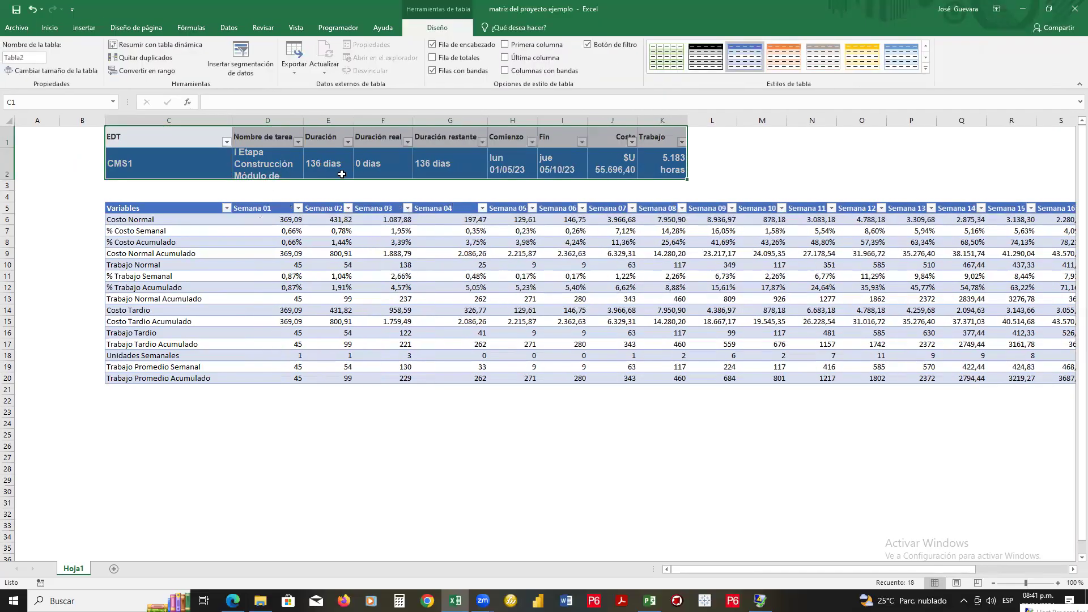
{"action": "left_click", "coordinate": [24, 58]}
{"action": "type", "text": "RESUMEN"}
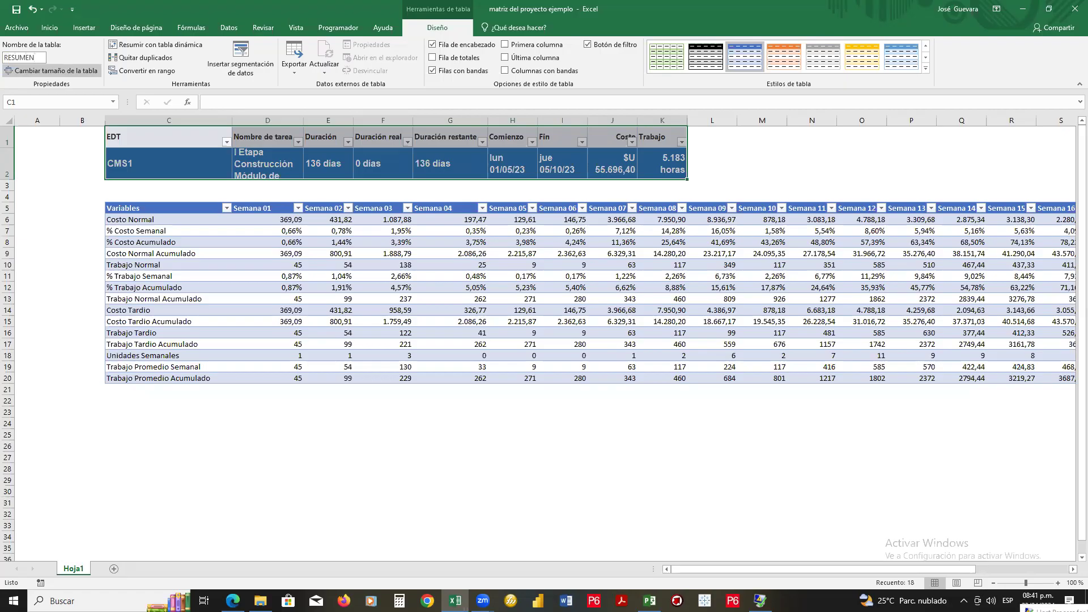
{"action": "key", "text": "Return"}
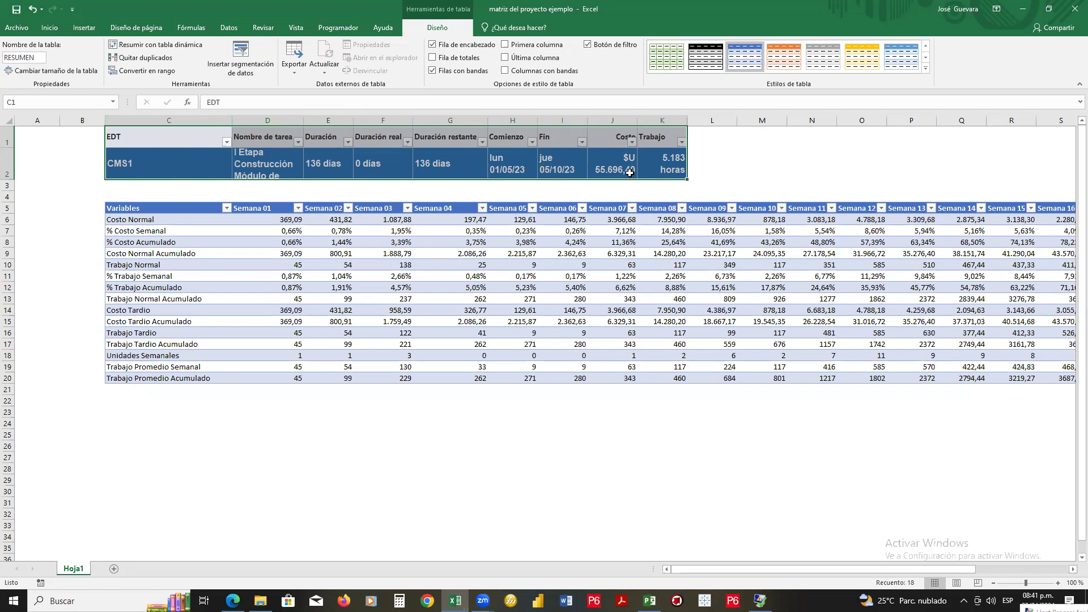
- Narrow column G, which holds Duración restante in the summary table
{"action": "left_click", "coordinate": [525, 252]}
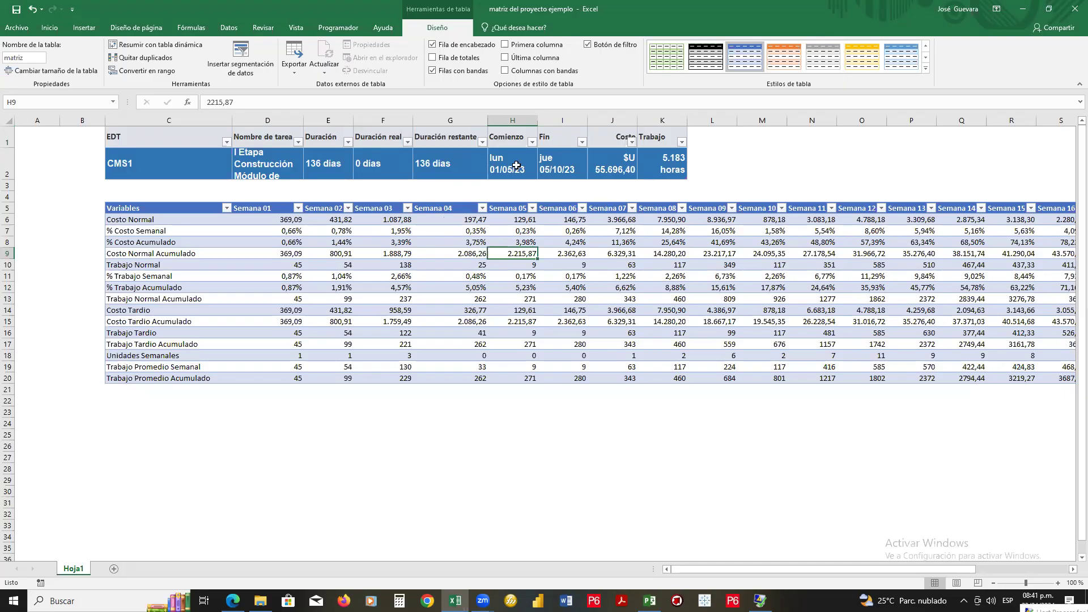
{"action": "left_click_drag", "start_coordinate": [486, 117], "coordinate": [482, 119]}
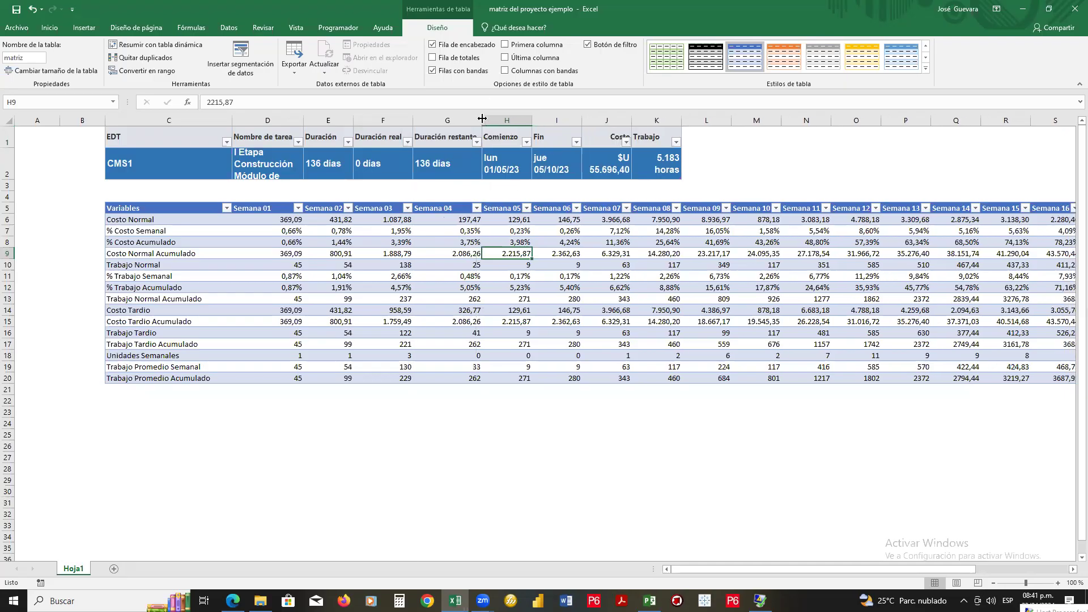